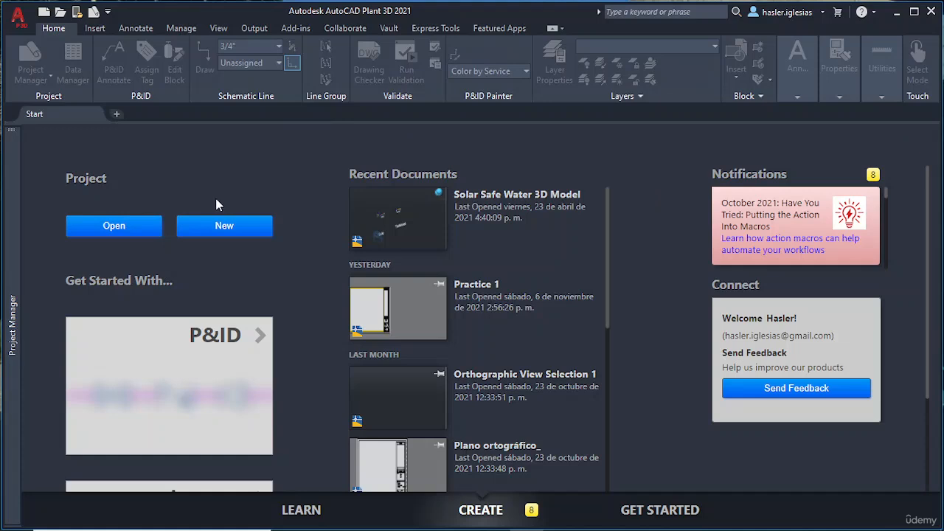
Step: Start a new project named Project 3 and give it the description "Section 1 P&ID"
mouse_move(4, 184)
click(246, 235)
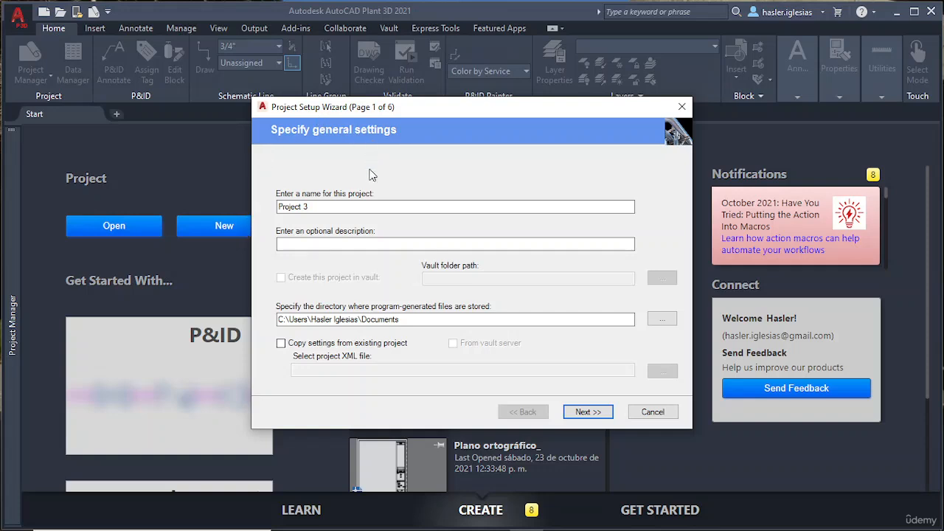
click(337, 206)
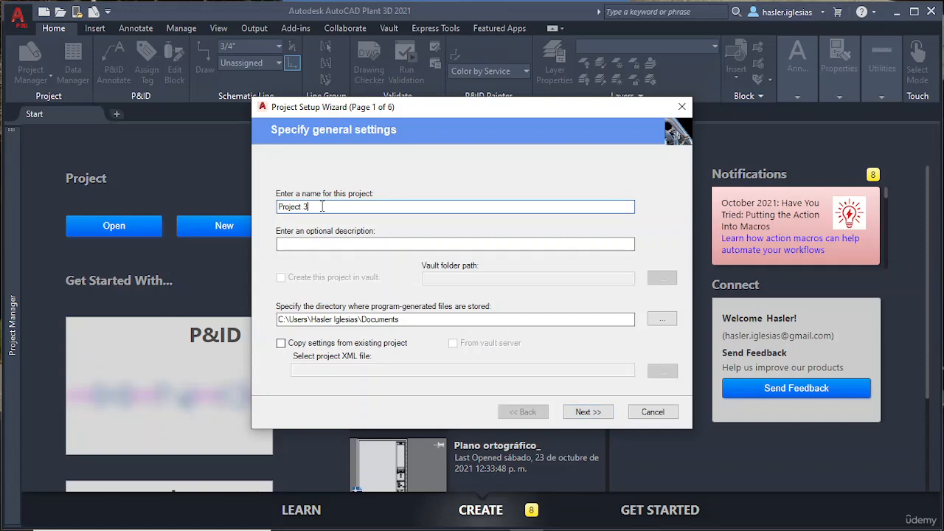
click(330, 247)
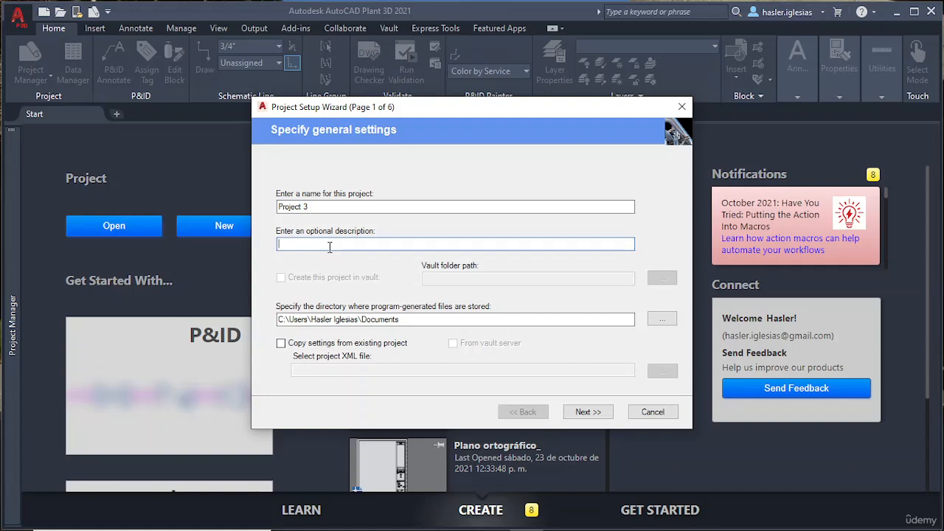
text(P/)
key(BackSpace)
text(Section 1)
Step: Accept the general settings without copying from an existing project, and keep Imperial as the base unit
click(281, 343)
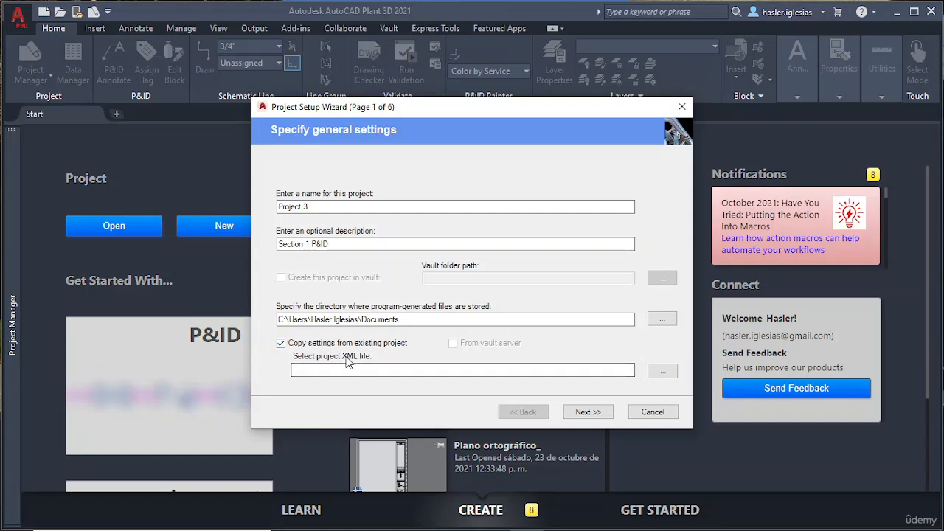
click(281, 343)
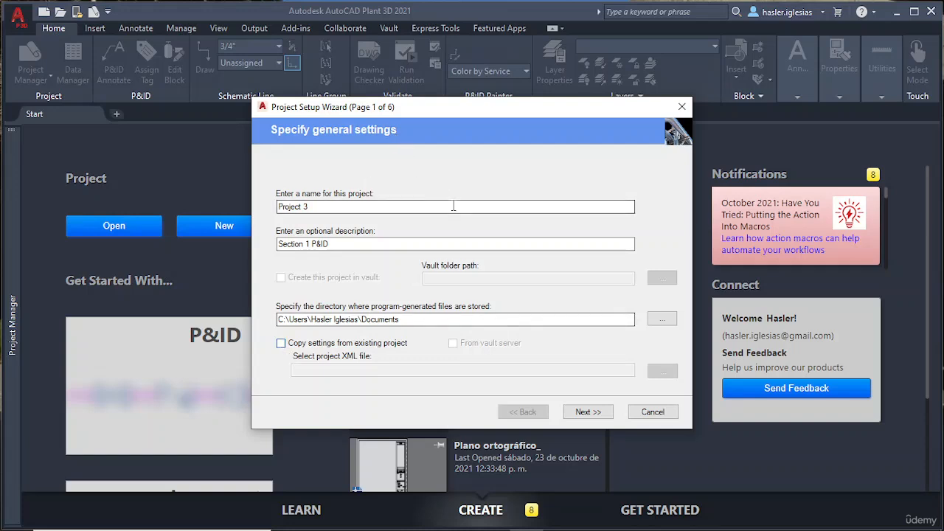
click(310, 207)
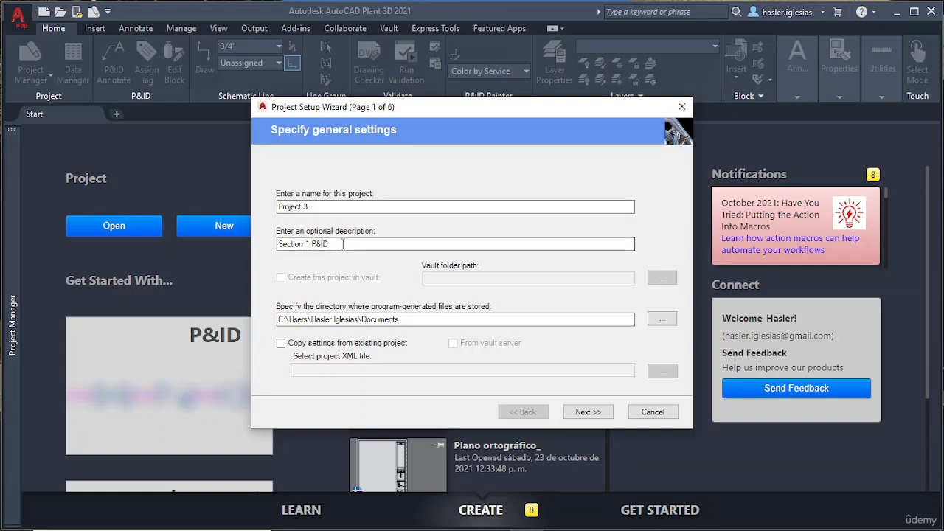
click(584, 416)
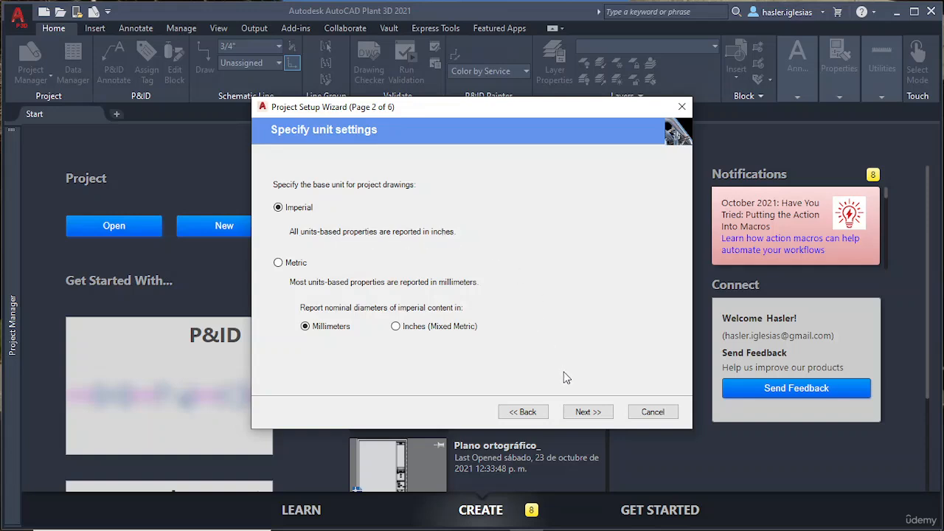
click(587, 413)
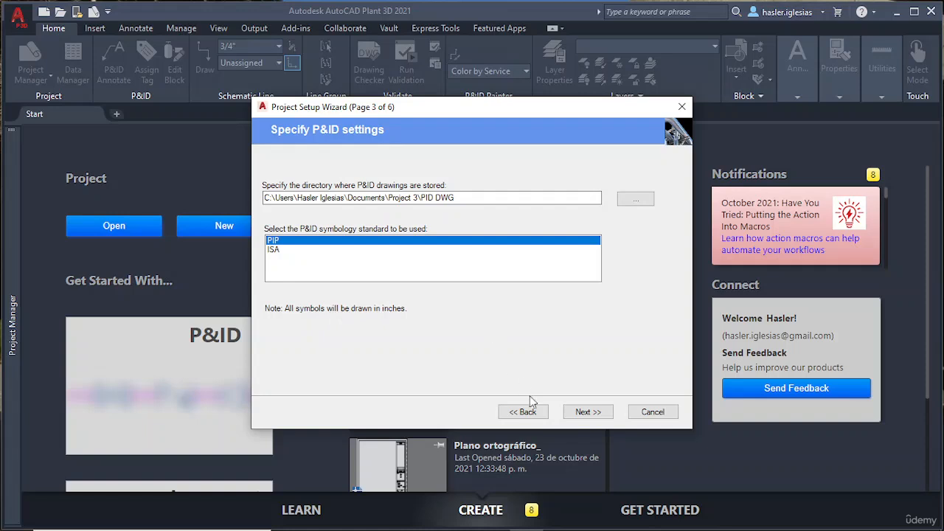
Step: Try Metric units with nominal diameters in millimeters and the JIS-ISO symbology standard
click(514, 413)
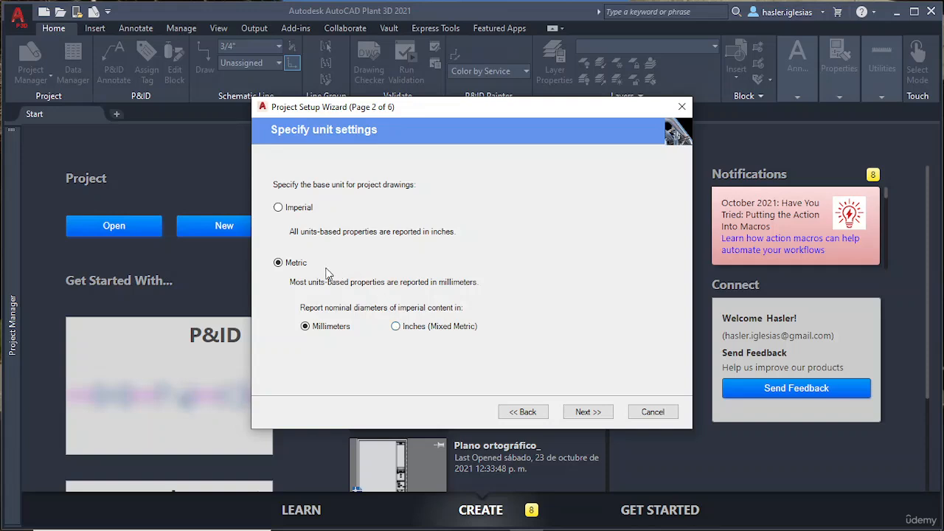
click(583, 413)
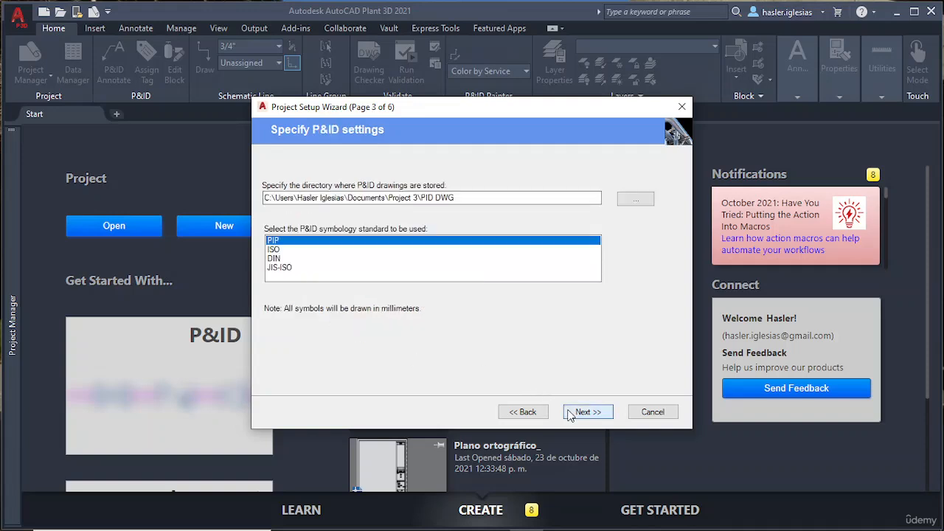
click(287, 267)
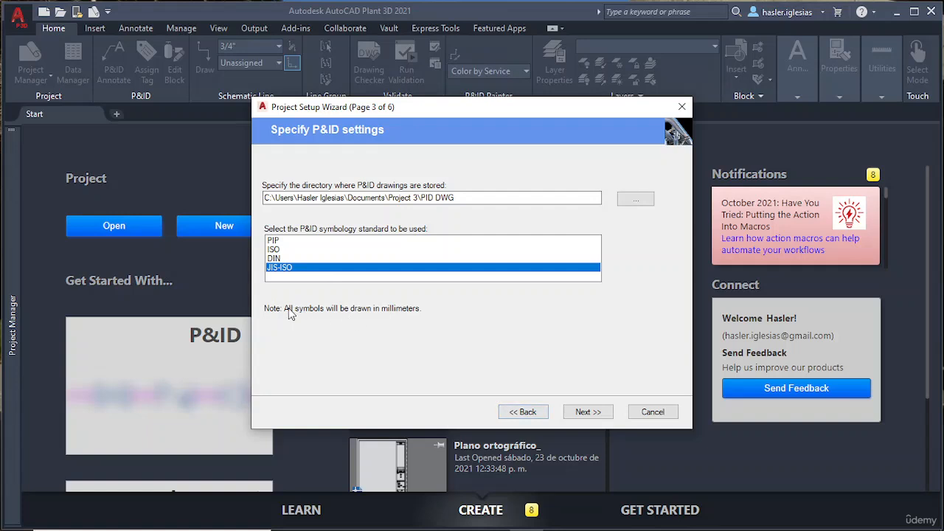
click(522, 411)
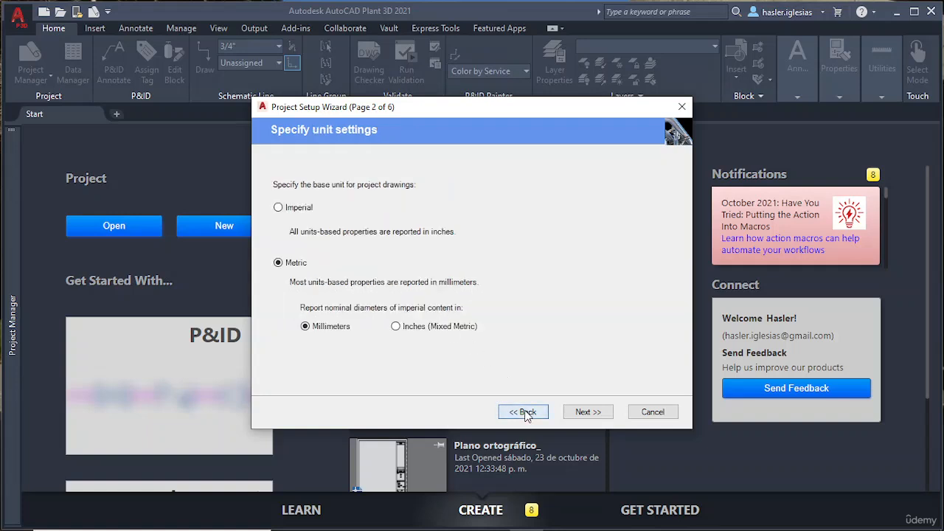
Step: Try reporting nominal diameters in Inches (Mixed Metric) and check the P&ID symbology standards offered
click(411, 327)
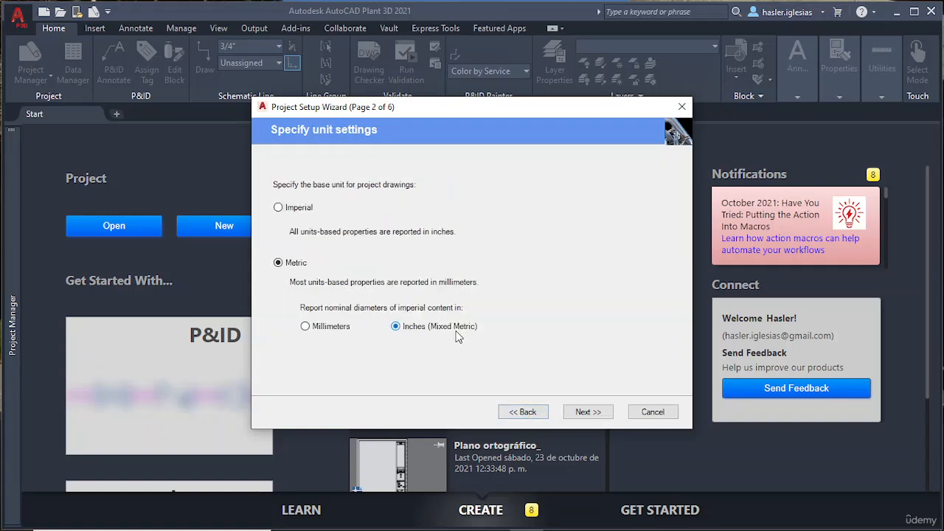
click(580, 410)
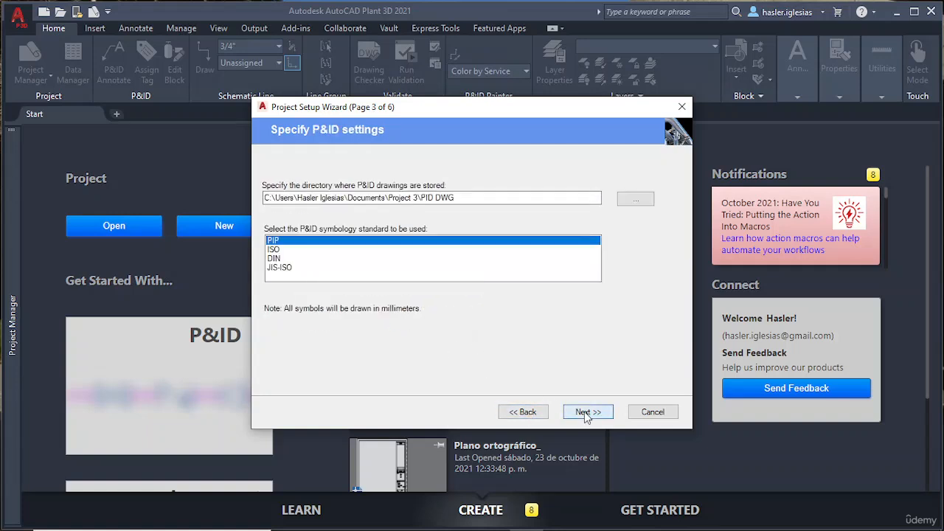
click(518, 412)
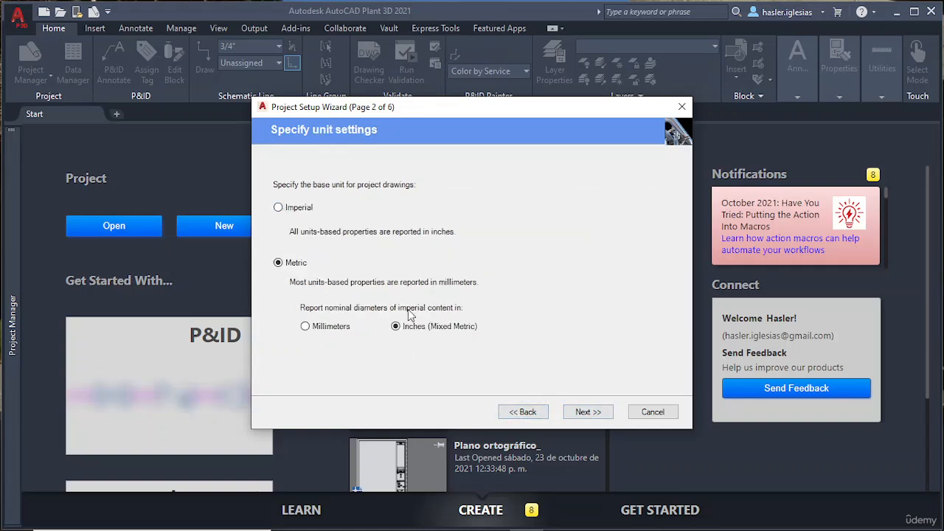
click(587, 415)
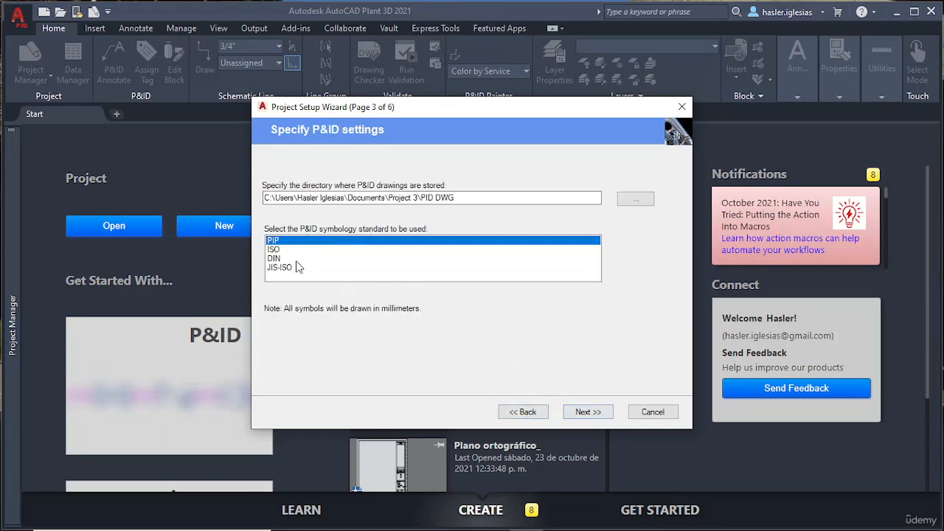
click(528, 415)
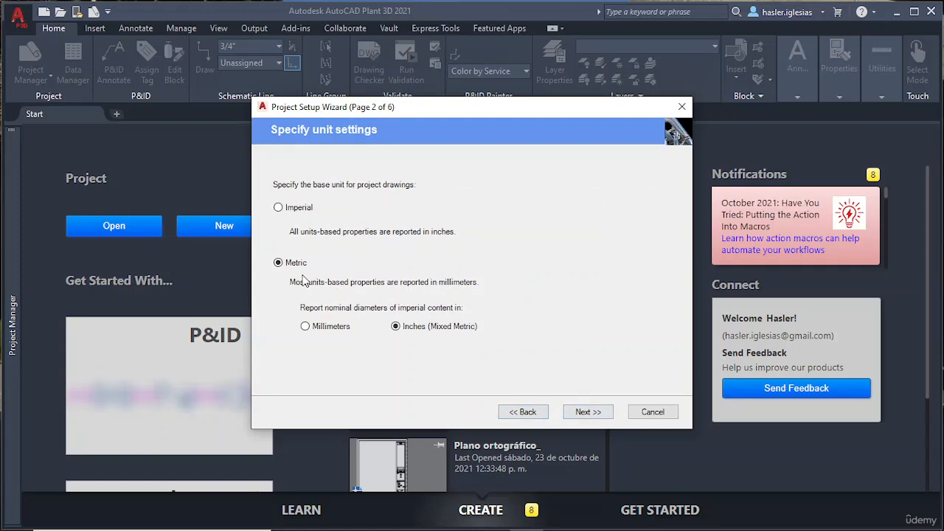
click(586, 413)
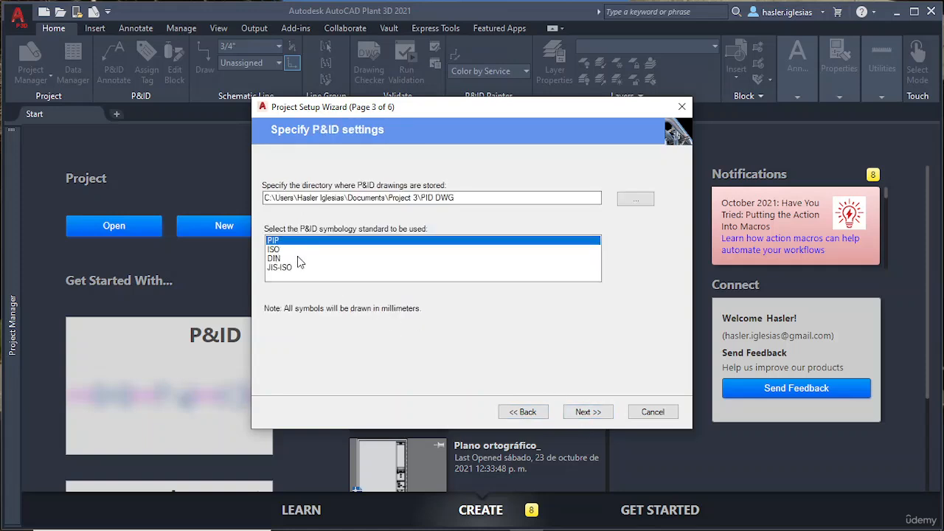
Step: Set the base unit for project drawings to Imperial and continue to the P&ID settings
click(523, 411)
click(291, 208)
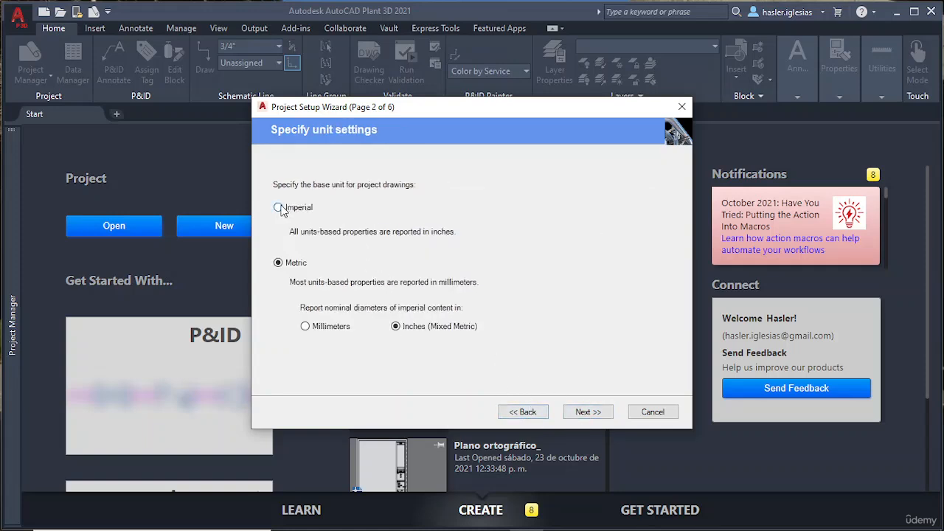
click(583, 411)
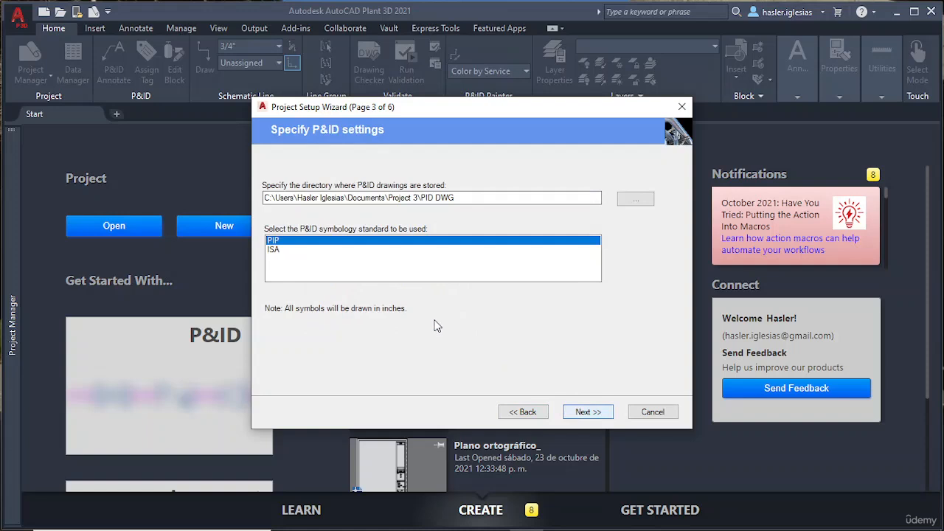
Step: Choose the ISA symbology standard for the P&ID drawings and accept the default project directories
click(273, 251)
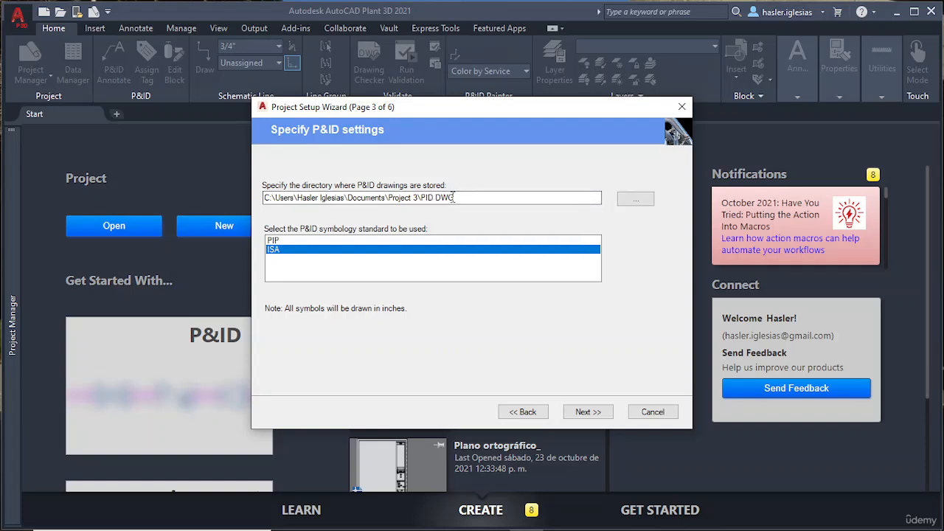
click(604, 411)
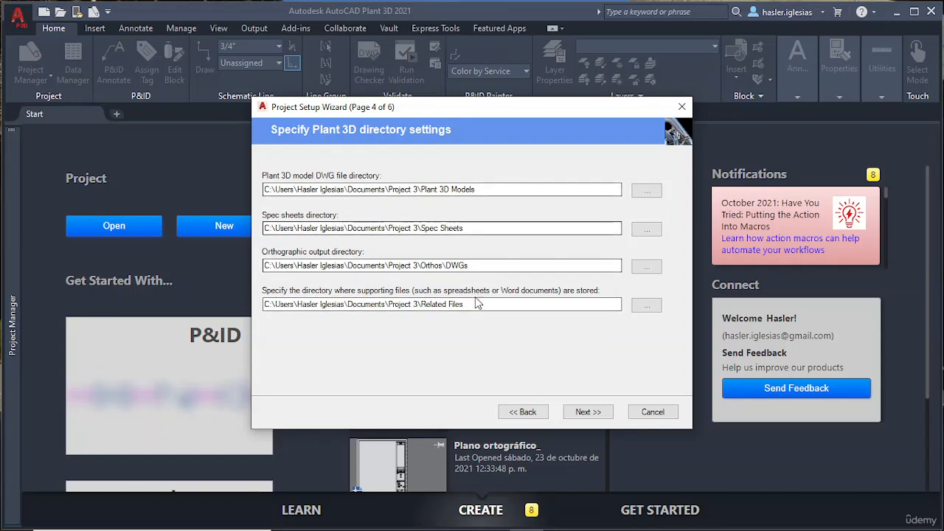
click(595, 412)
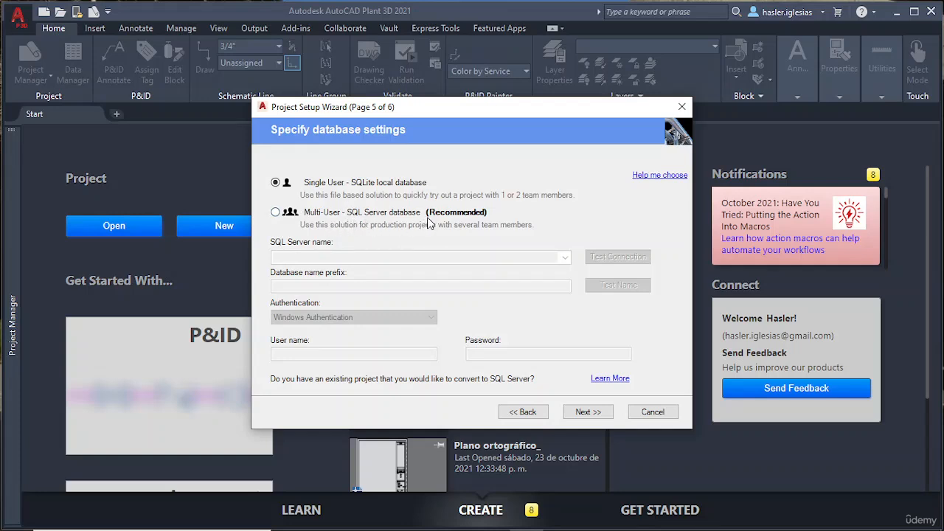
Step: Try the Multi-User SQL Server database option and look for an available SQL Server name
click(275, 214)
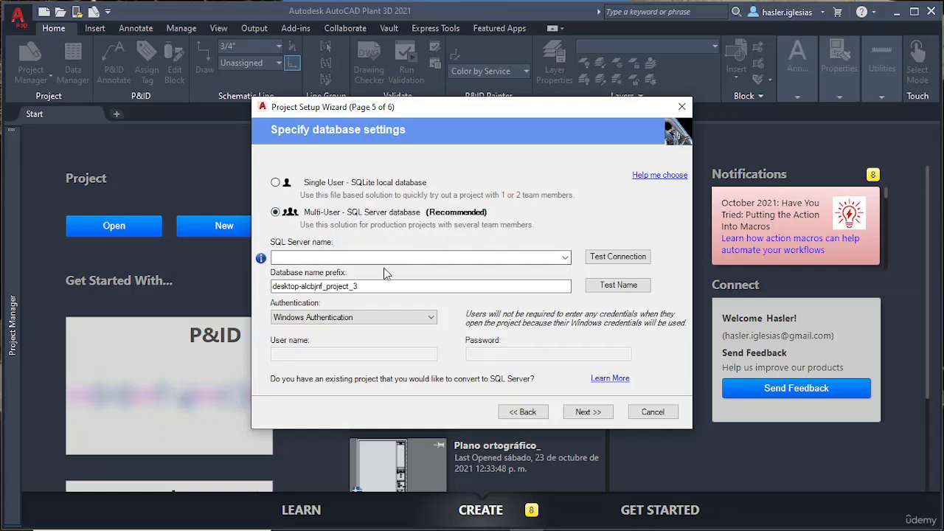
click(564, 258)
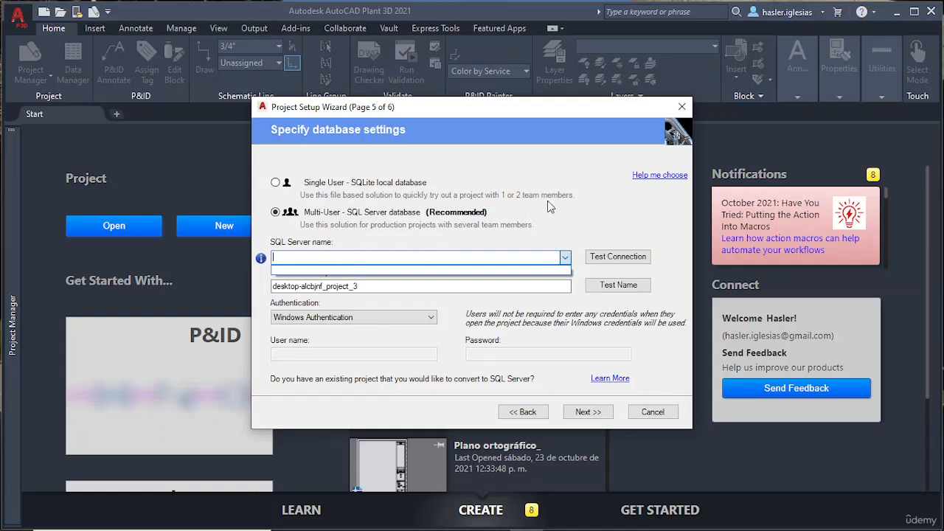
click(569, 222)
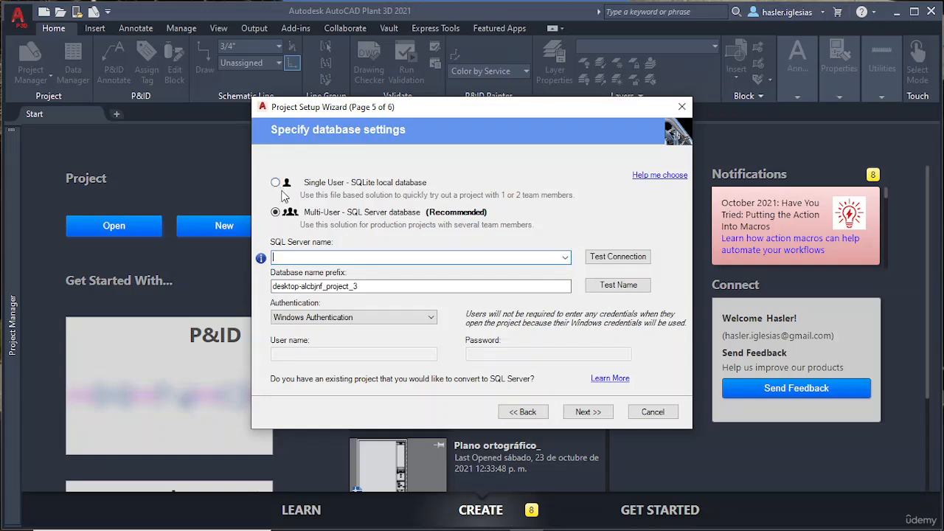
Step: Choose the Single User SQLite local database and create the project with editing of additional project settings enabled
click(361, 184)
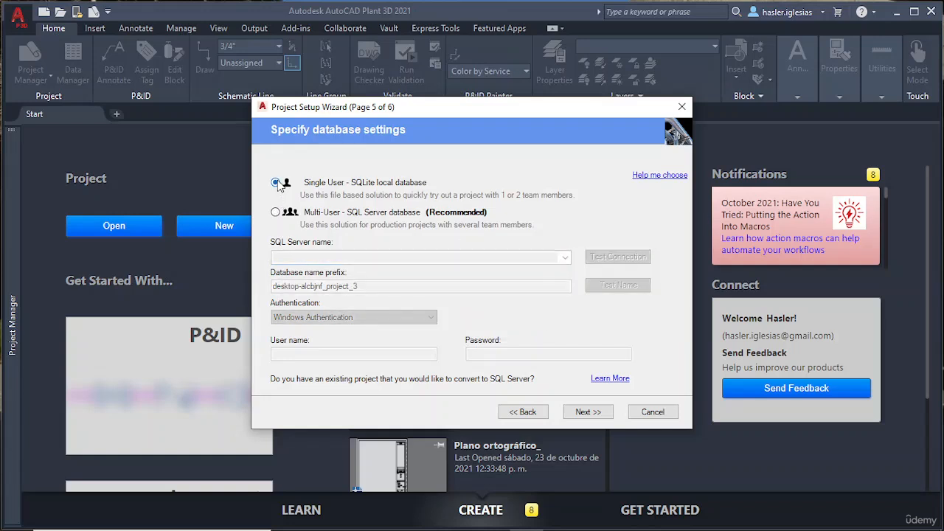
click(588, 412)
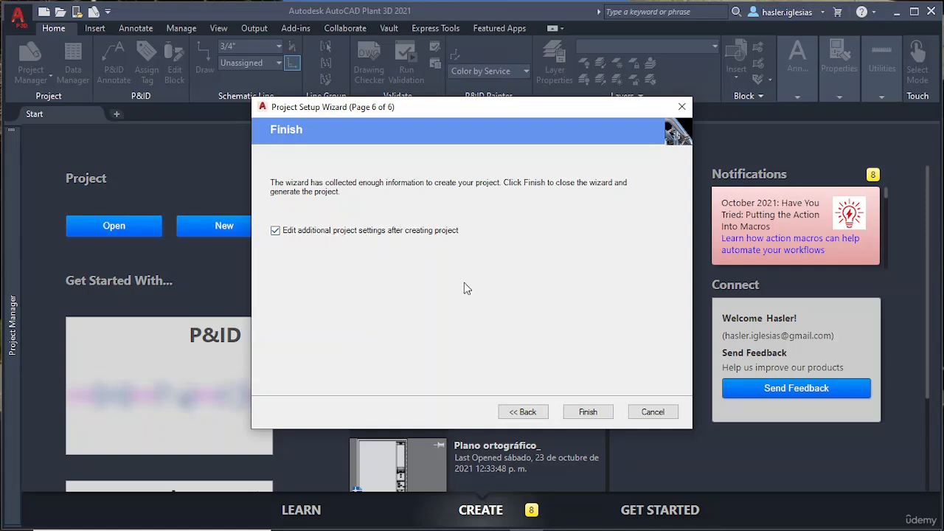
click(599, 416)
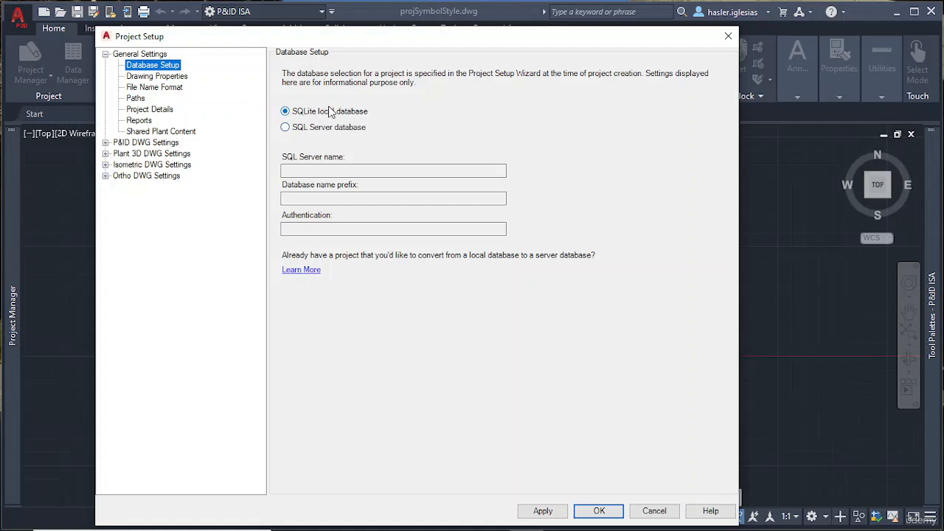
Step: Add a custom category named Customer to the project's drawing properties
click(158, 77)
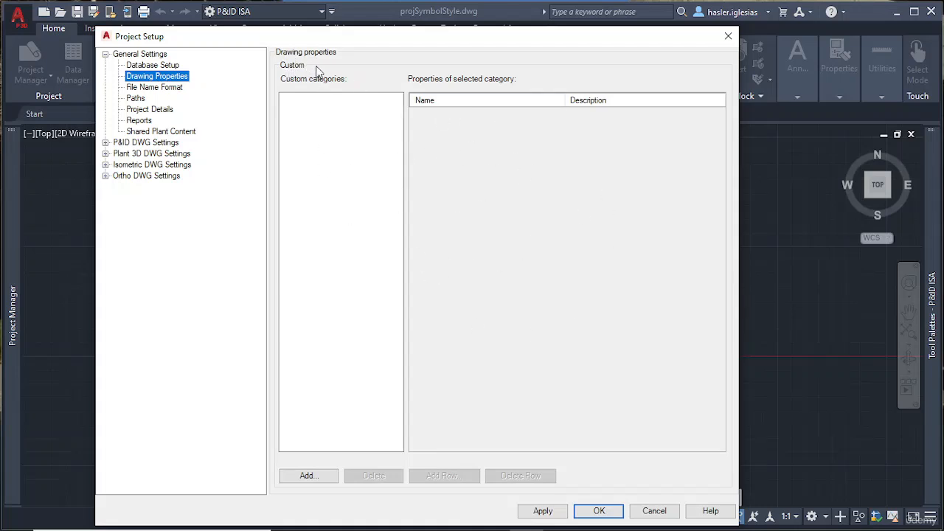
click(308, 475)
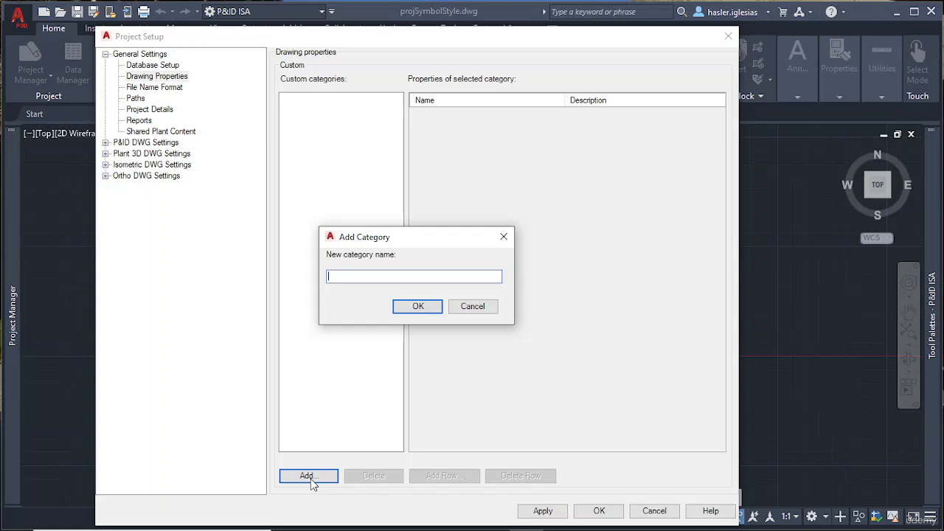
text(Customer)
key(Return)
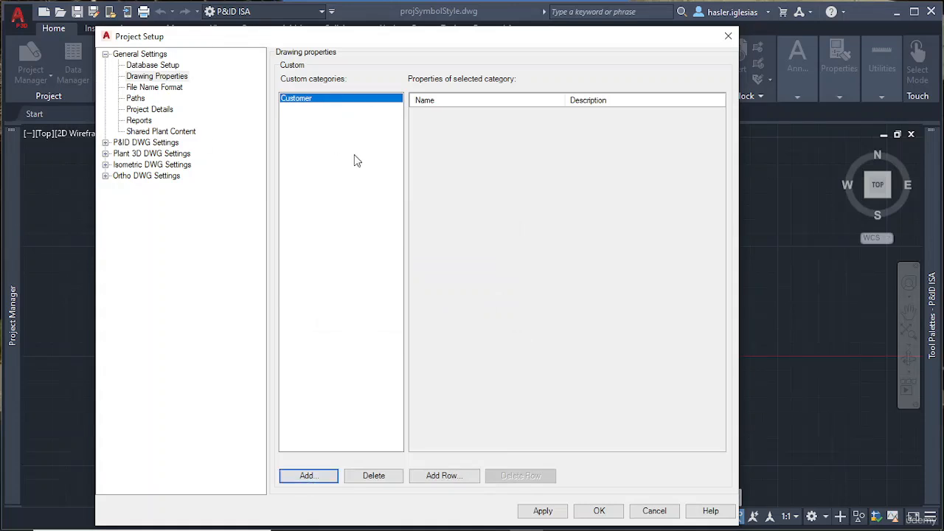
Step: Add a property row to the Customer category with the name "Name" and description "Power Energies"
click(440, 477)
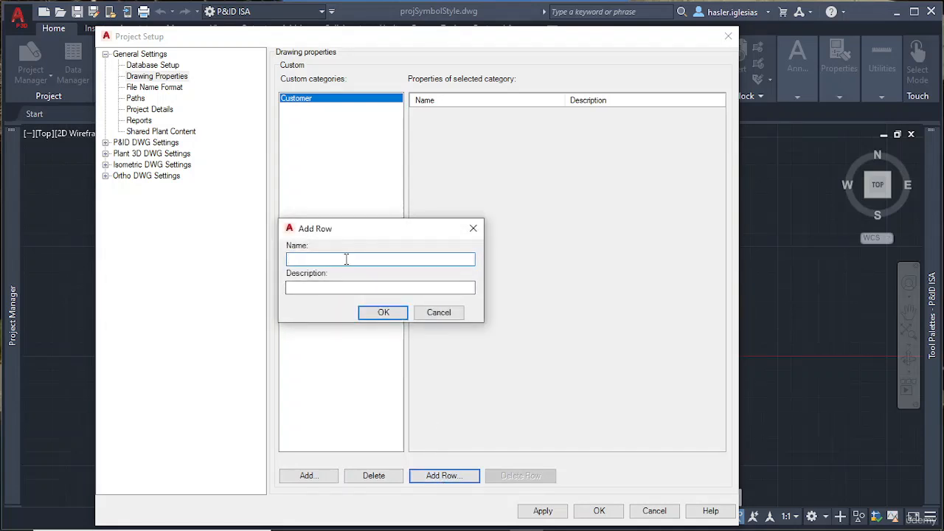
text(Name)
key(Tab)
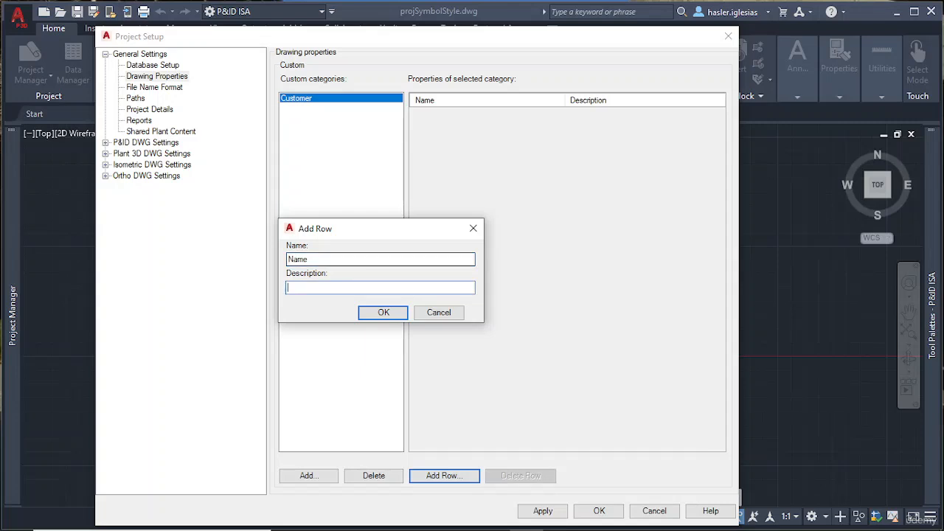
text(P)
key(BackSpace)
text(Poe)
key(BackSpace)
text(wer Energies)
key(Return)
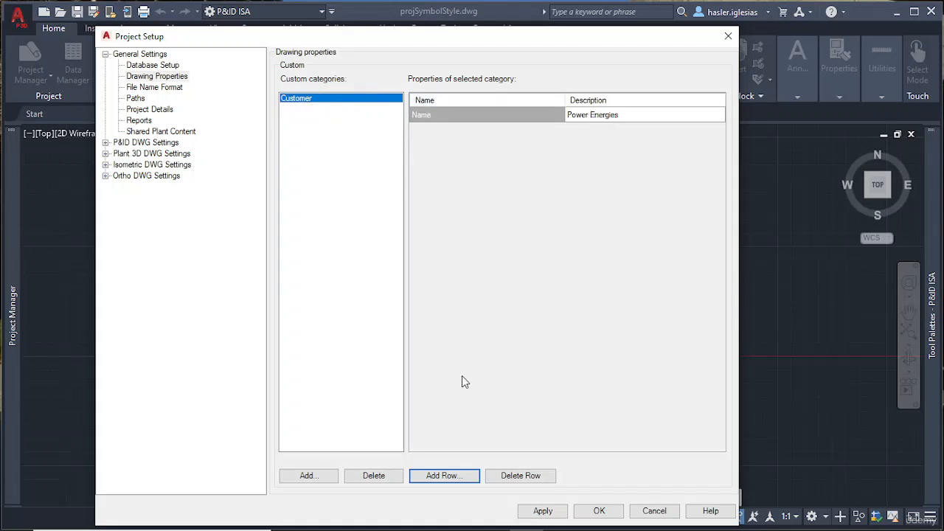
Step: Add a property row named "Fiscal Information Number" to the Customer category, with the customer's fiscal number as its description
click(441, 476)
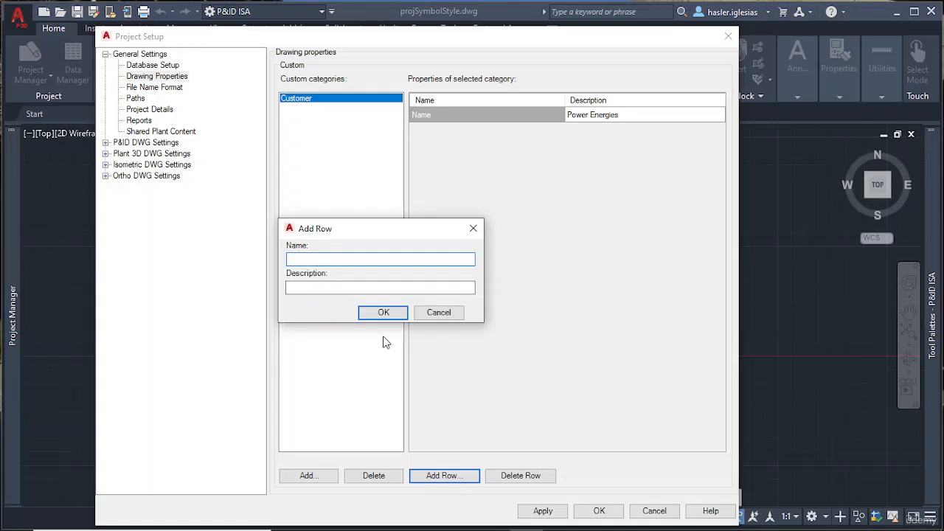
text(Fiscal Information Number)
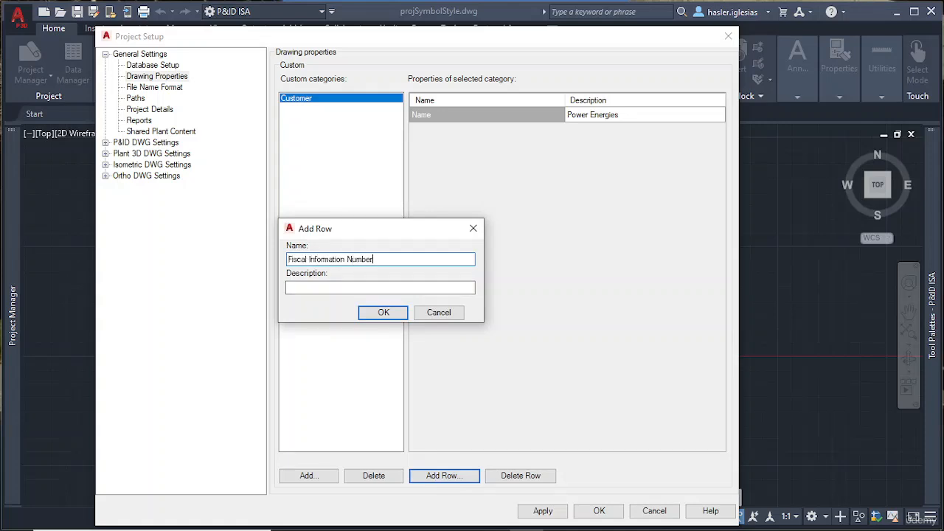
key(Tab)
text(5784585)
click(384, 312)
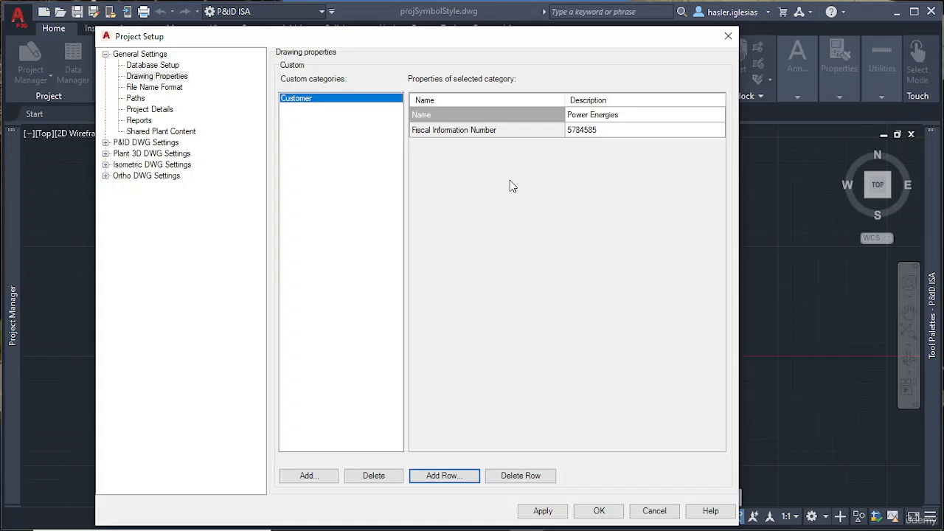
click(431, 131)
click(581, 130)
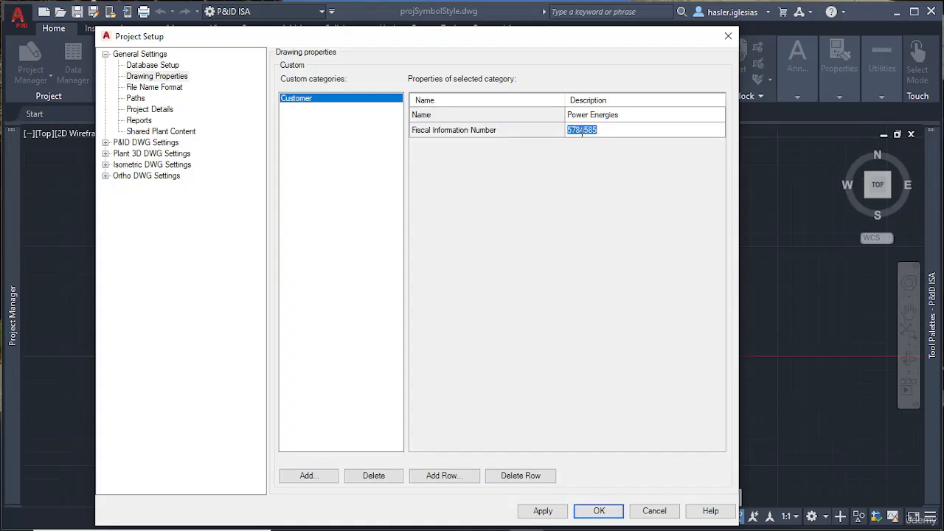
click(543, 118)
click(542, 133)
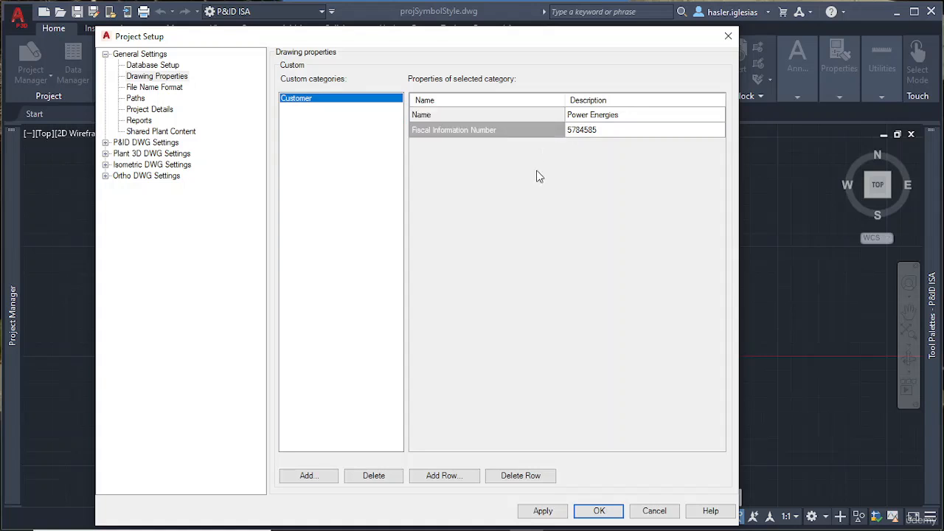
key(Up)
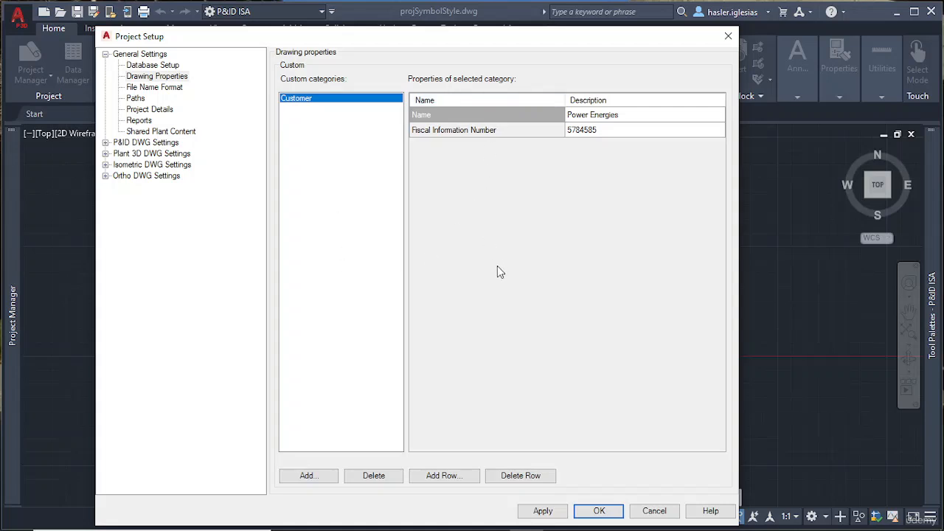
Step: Add a String field named "Project 3" to the project's file name format
click(171, 89)
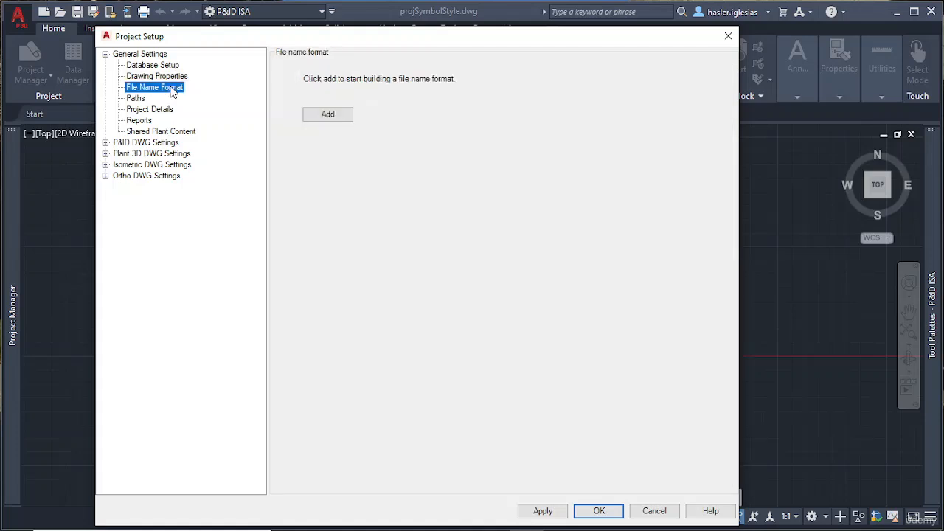
click(336, 118)
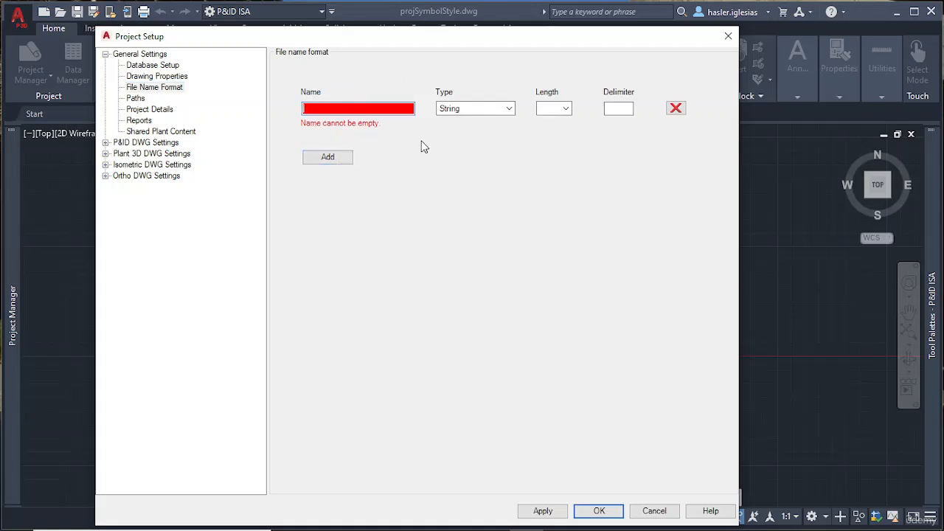
text(Project )
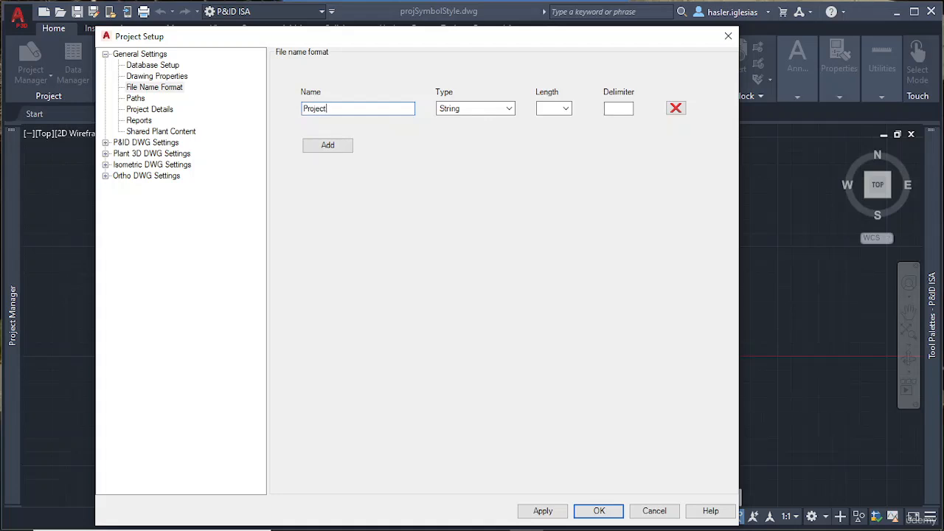
text(3)
click(483, 109)
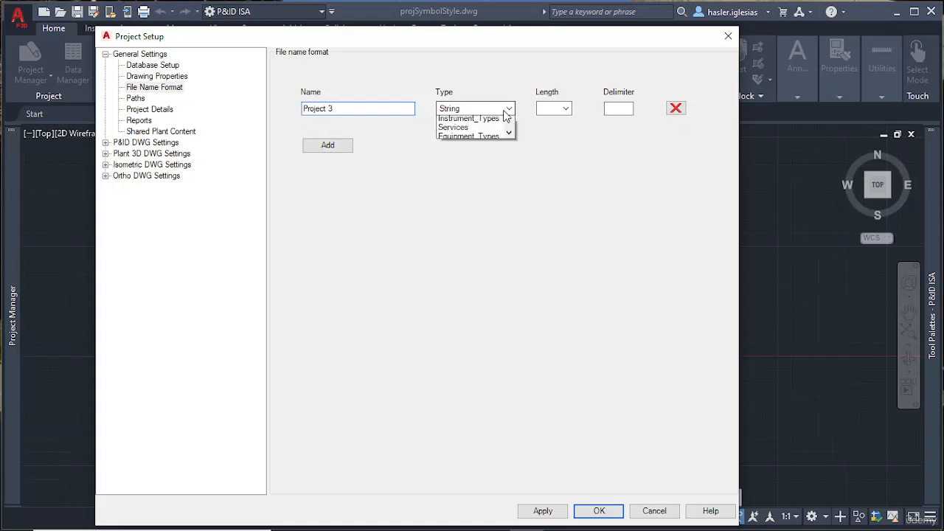
click(450, 121)
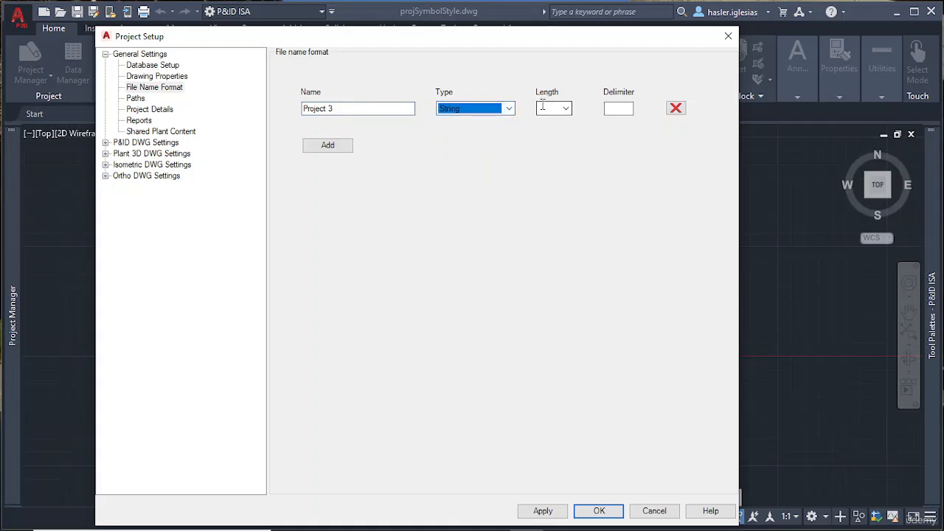
Step: Set the length of the file name field "Project 3" to 20 and its delimiter to an underscore, keeping it the only field
click(565, 108)
scroll(547, 345, down, 2)
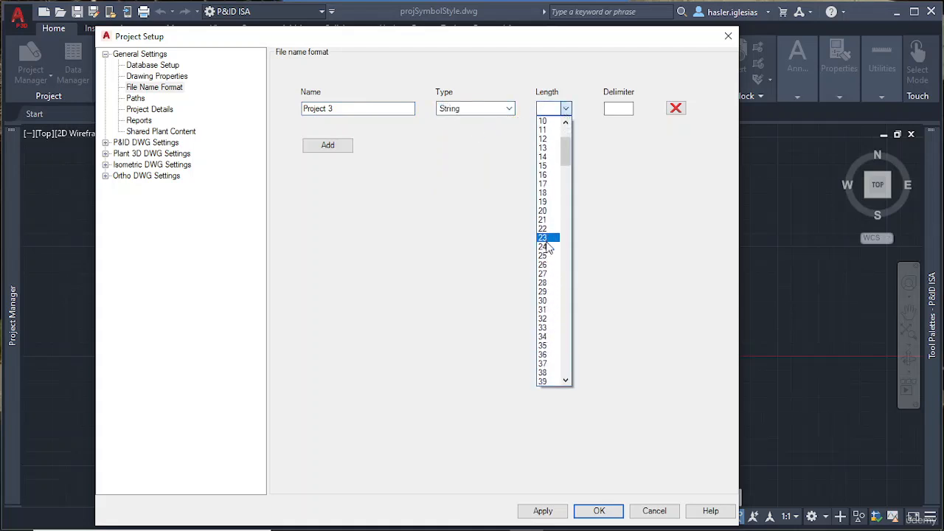
click(546, 210)
click(612, 109)
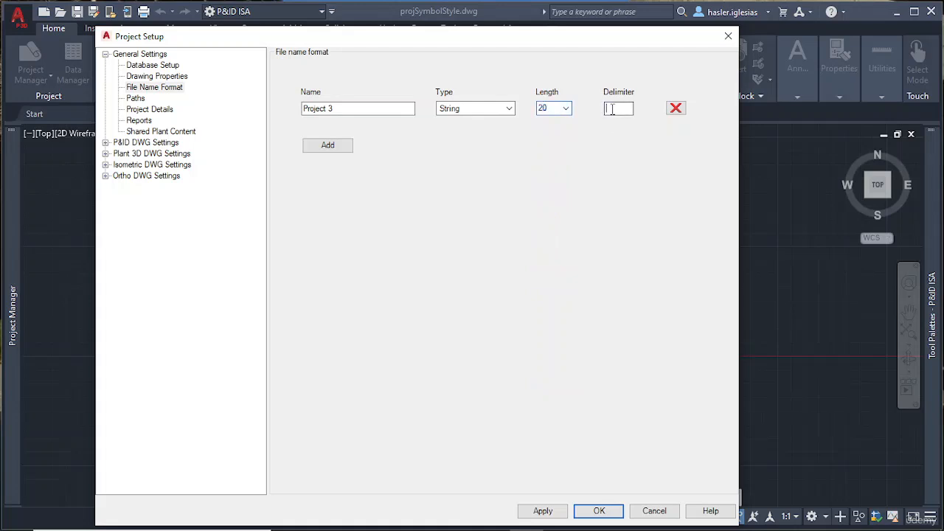
text(_)
click(328, 146)
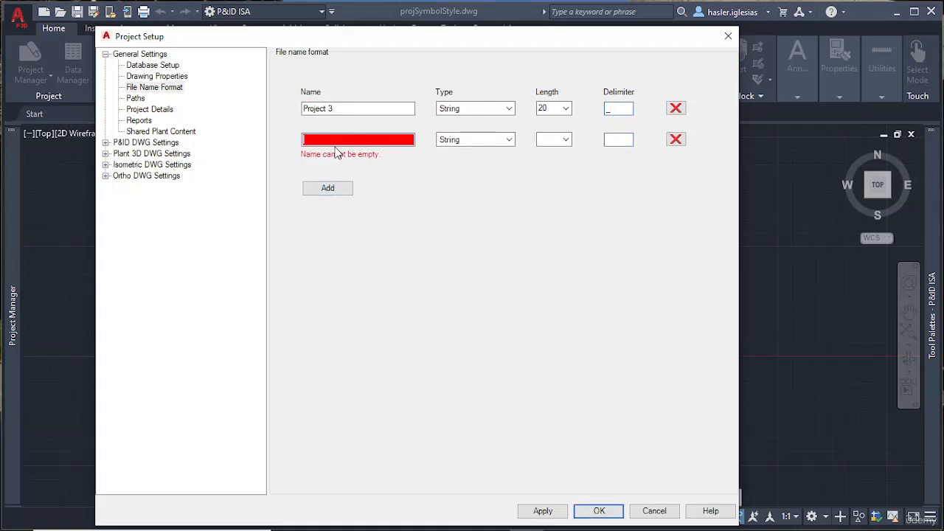
click(675, 140)
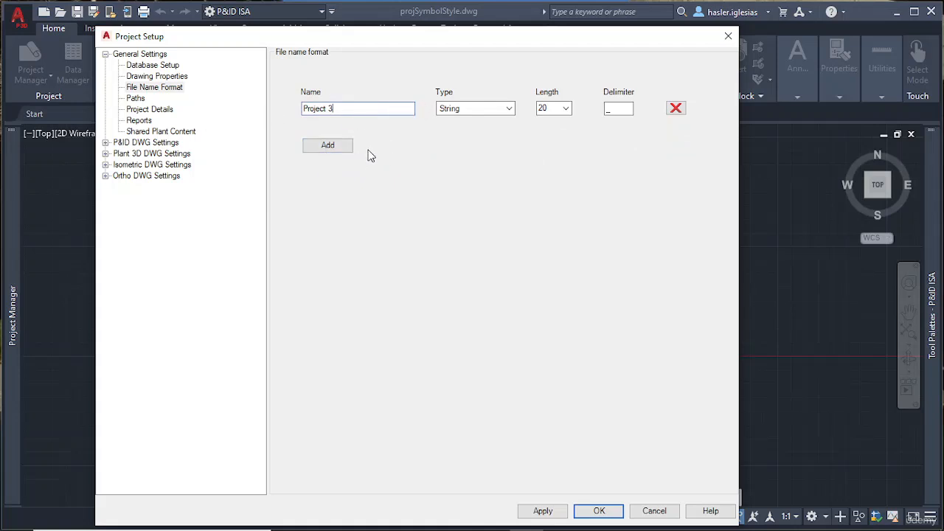
Step: Review the project paths and the project name in the project details
click(135, 99)
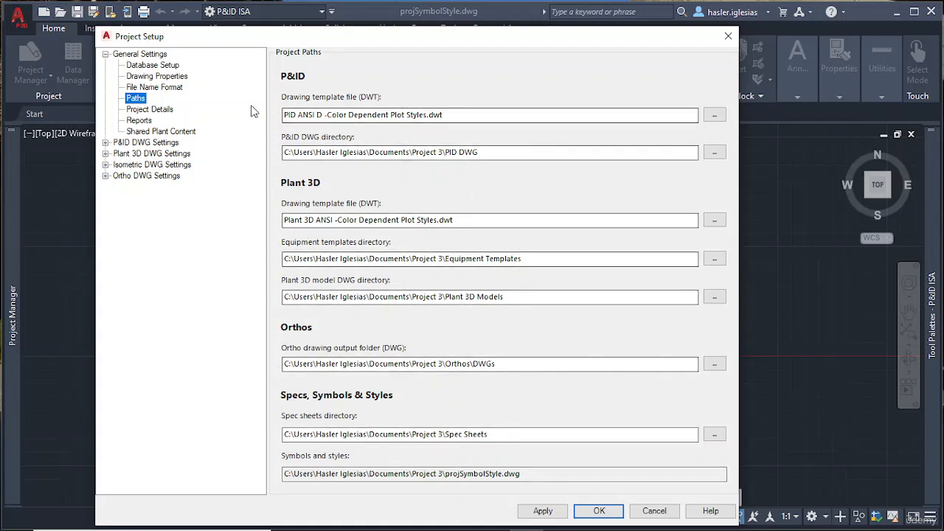
click(157, 111)
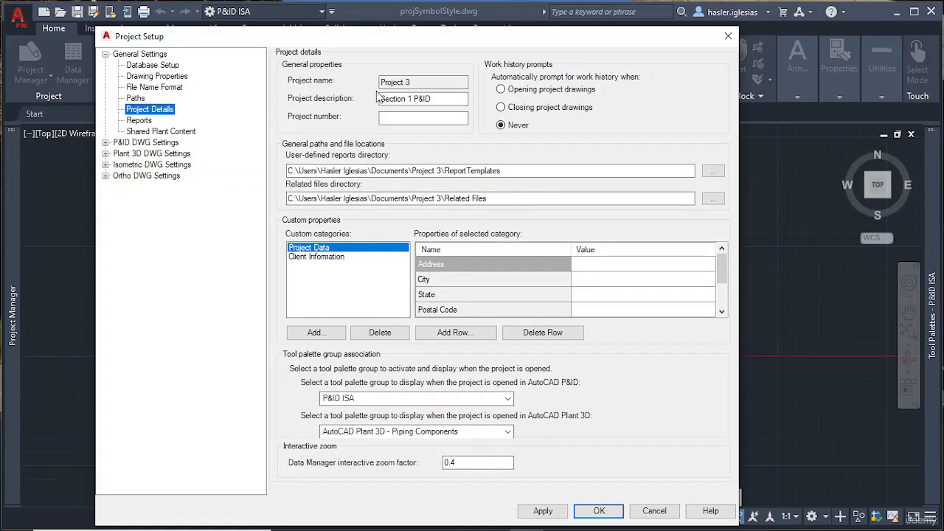
double_click(401, 81)
double_click(442, 81)
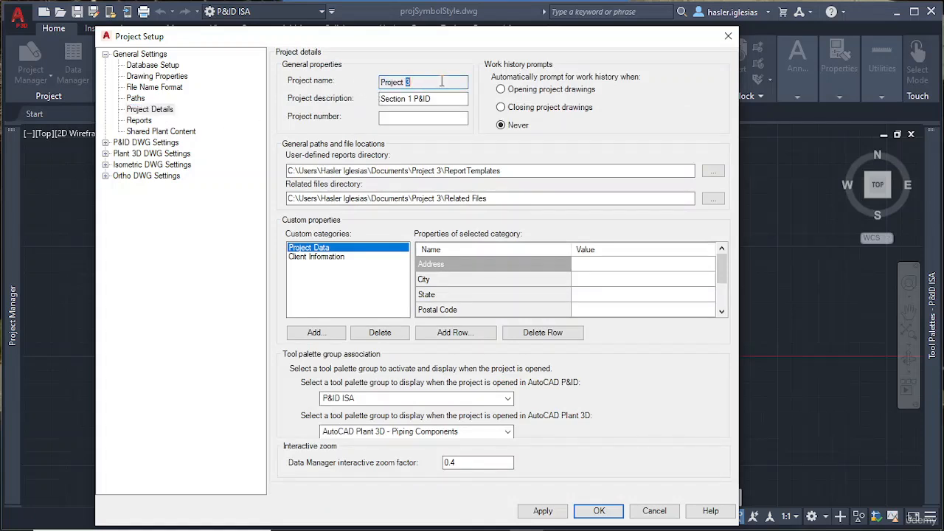
double_click(442, 81)
click(442, 81)
double_click(442, 81)
click(442, 81)
Step: Keep the project description as "Section 1 P&ID" and set the project number to 001
click(393, 98)
key(BackSpace)
text(D)
click(416, 120)
text(001)
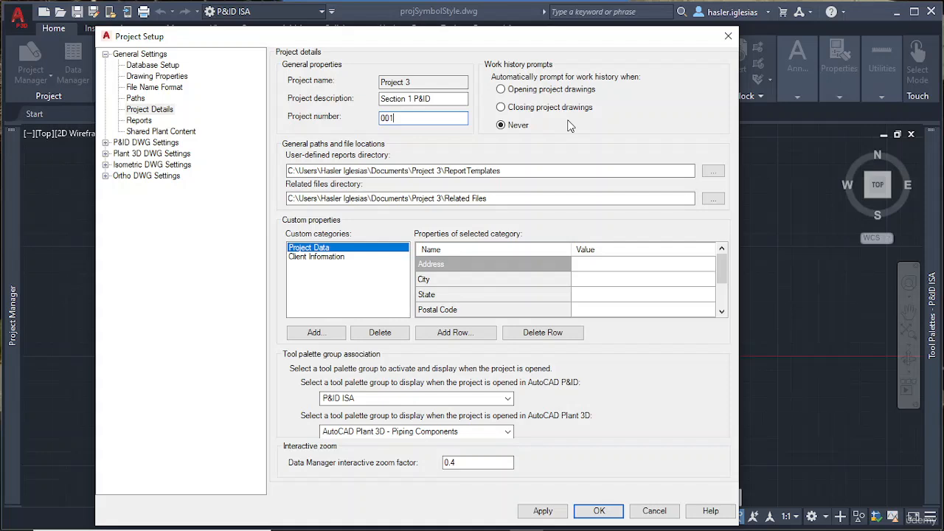
Step: Set the automatic work history prompt to appear when closing project drawings
click(544, 111)
click(561, 89)
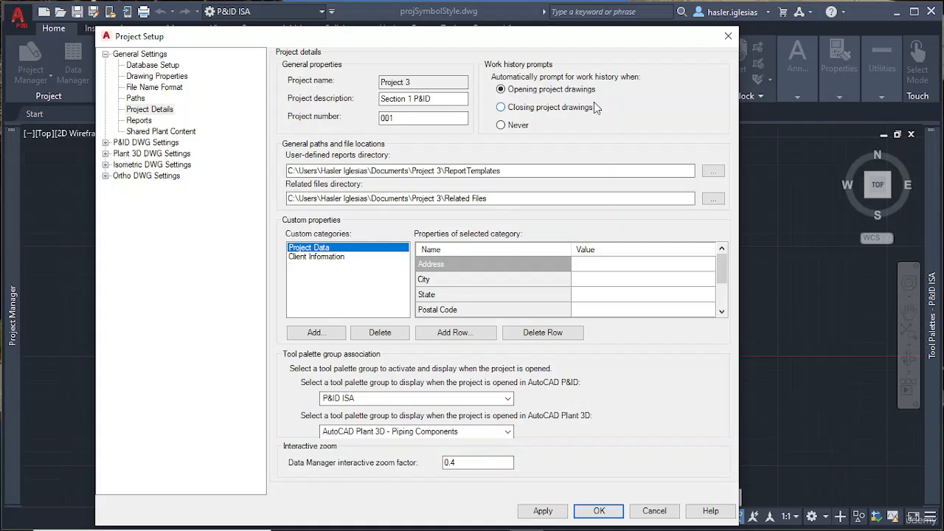
click(568, 109)
Step: Fill in the address, city, state and postal code values of the Project Data category
click(590, 269)
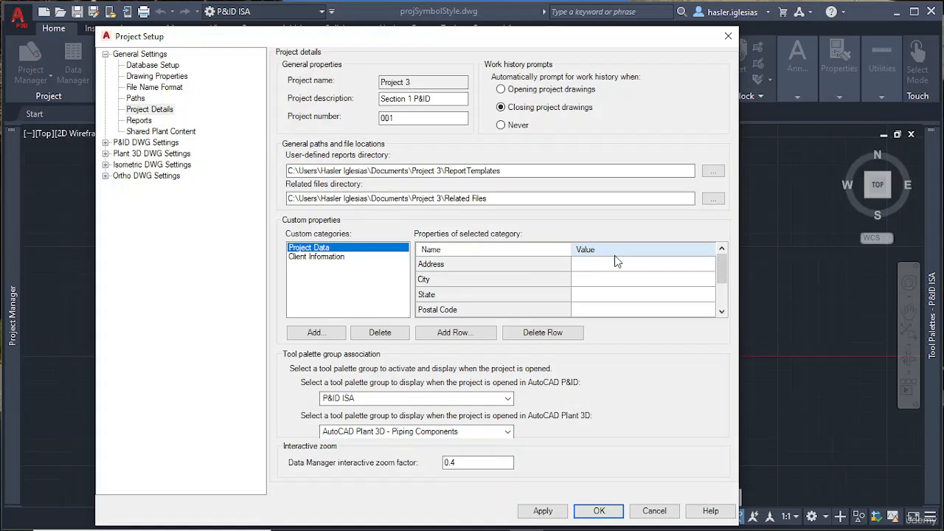
text(5)
key(Return)
text(At)
key(Return)
key(shift+Tab)
key(shift+Tab)
text(De)
key(Tab)
key(Tab)
key(Tab)
key(Tab)
scroll(619, 263, down, 1)
scroll(619, 264, up, 1)
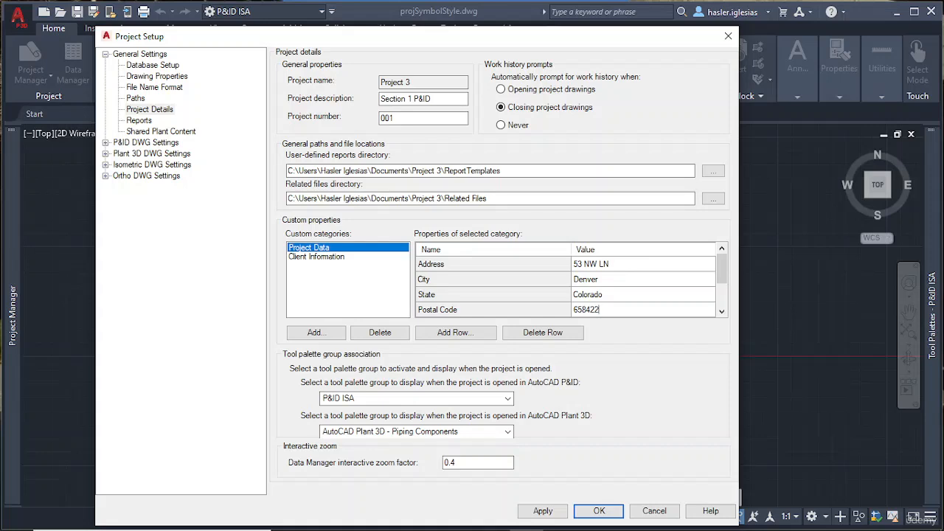
Step: Check the remaining Project Data properties: Telephone, Project Manager and Project Number
key(Tab)
key(Tab)
key(Tab)
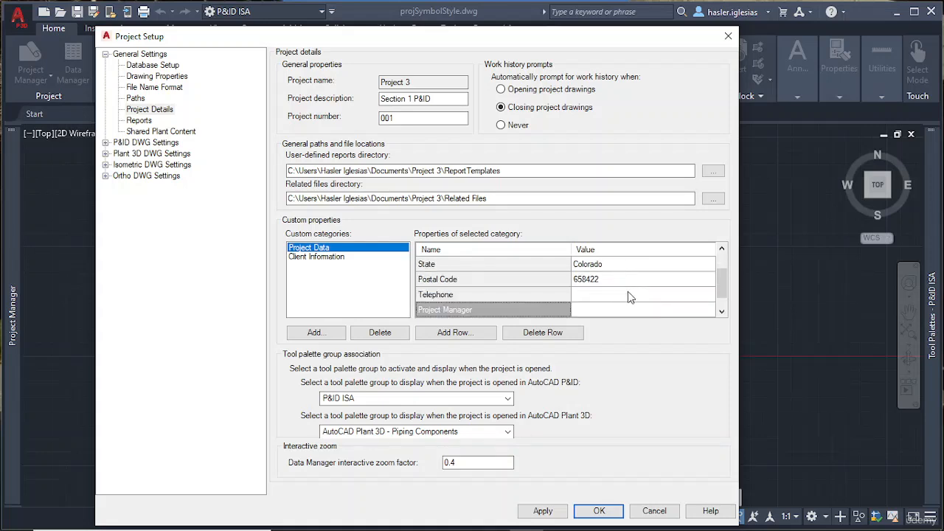
key(Tab)
key(Tab)
key(Tab)
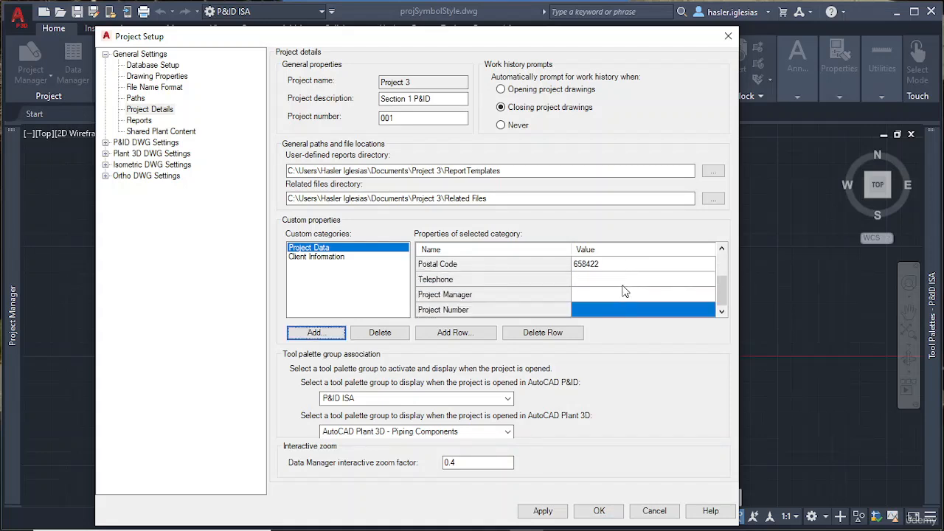
click(618, 279)
scroll(618, 274, up, 2)
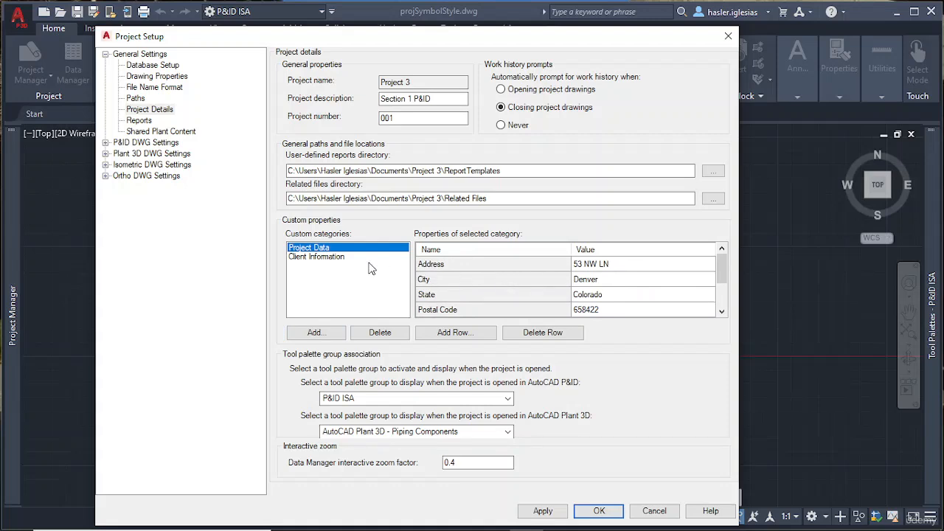
Step: Examine the Client Information properties, Company Name and Primary Contact, and compare them with the custom drawing properties
click(319, 260)
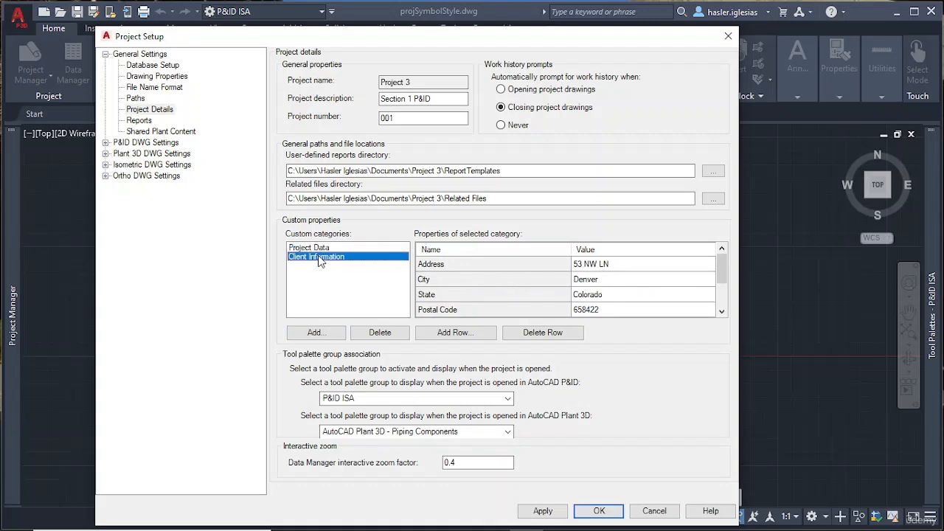
click(600, 264)
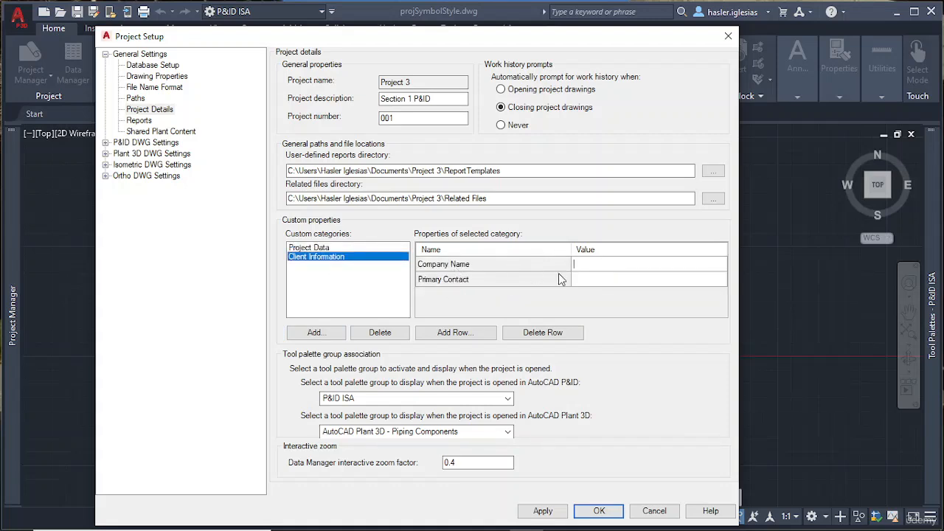
click(604, 277)
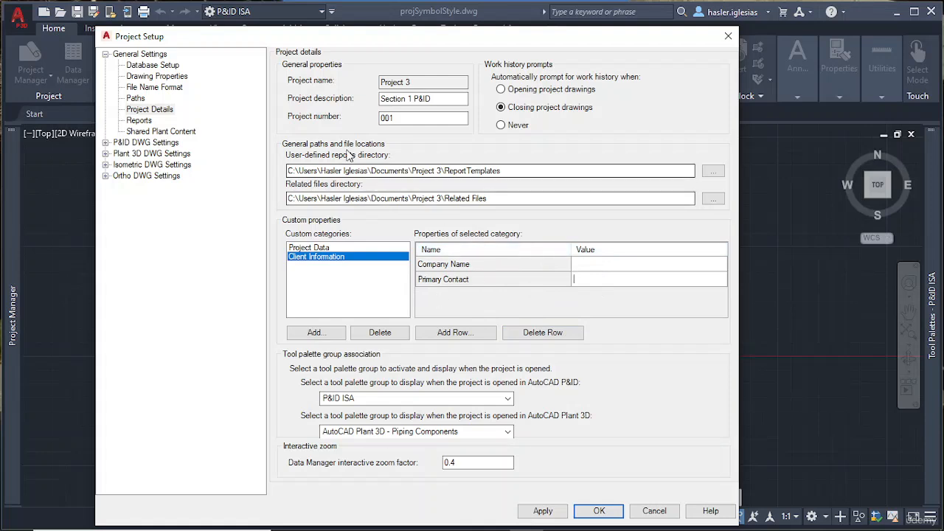
click(185, 77)
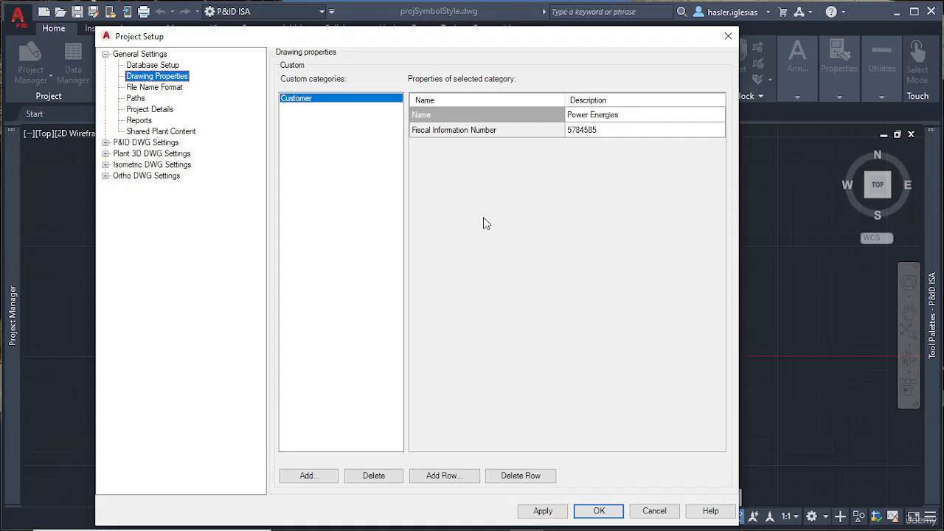
Step: Choose AutoCAD Plant 3D - Piping Components as the tool palette group displayed when the project opens in AutoCAD Plant 3D
click(157, 110)
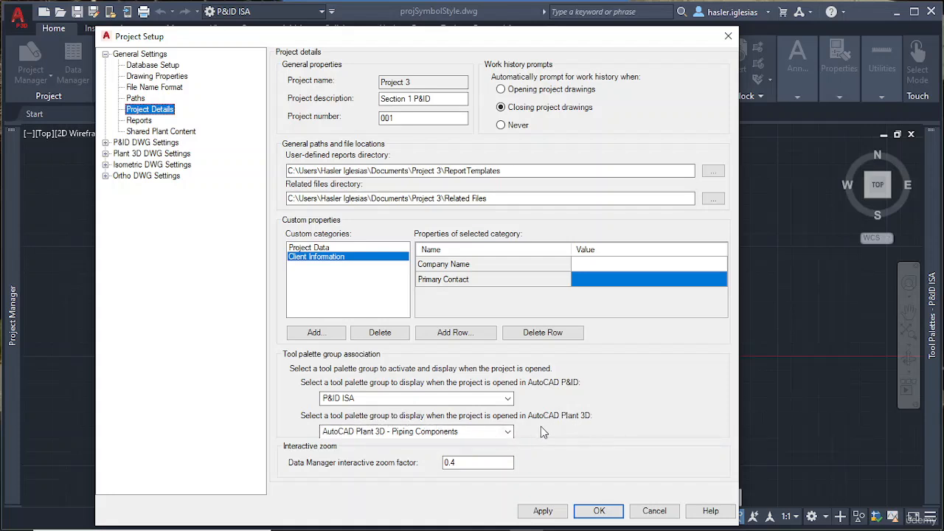
click(508, 432)
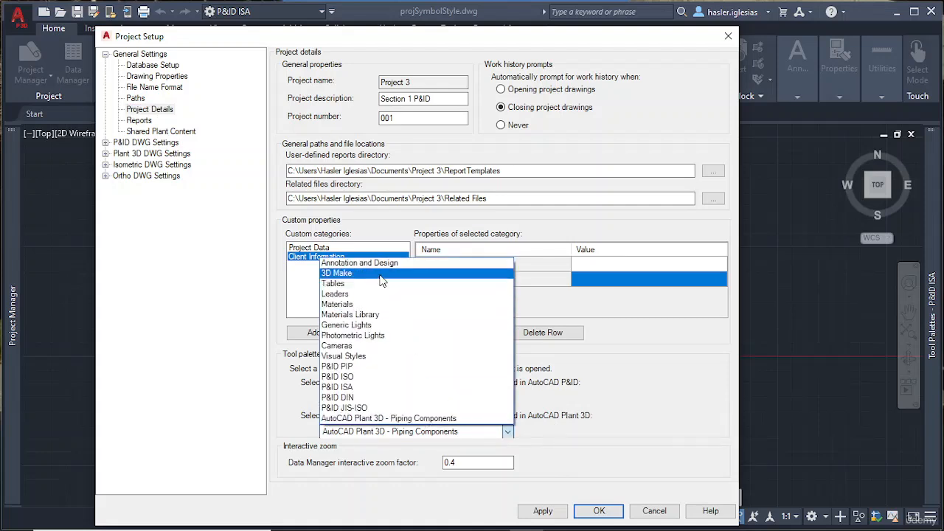
click(415, 418)
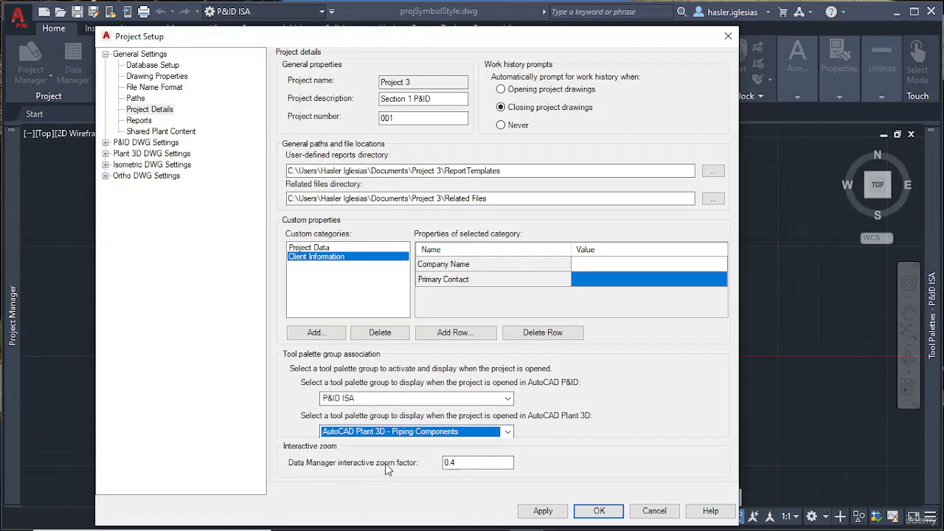
click(491, 463)
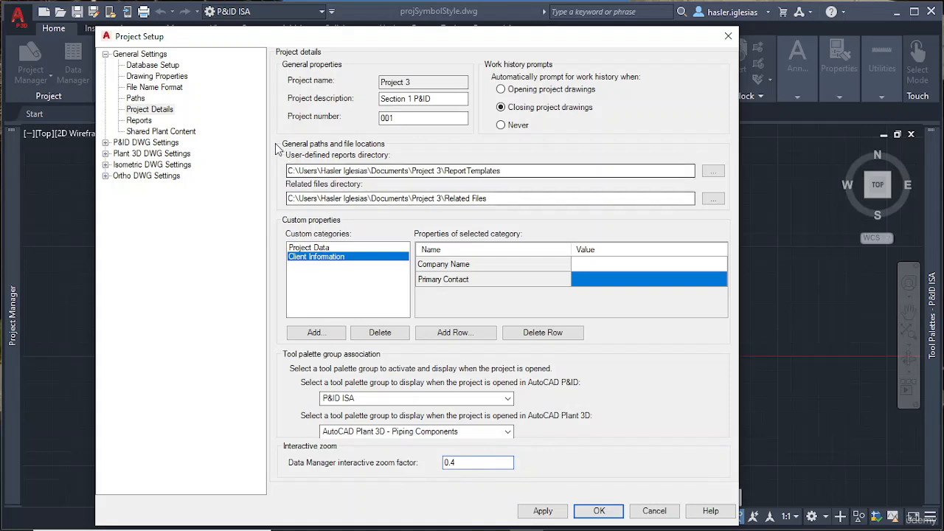
Step: Examine the defined project reports and the preview columns of the Control Valve List
click(139, 120)
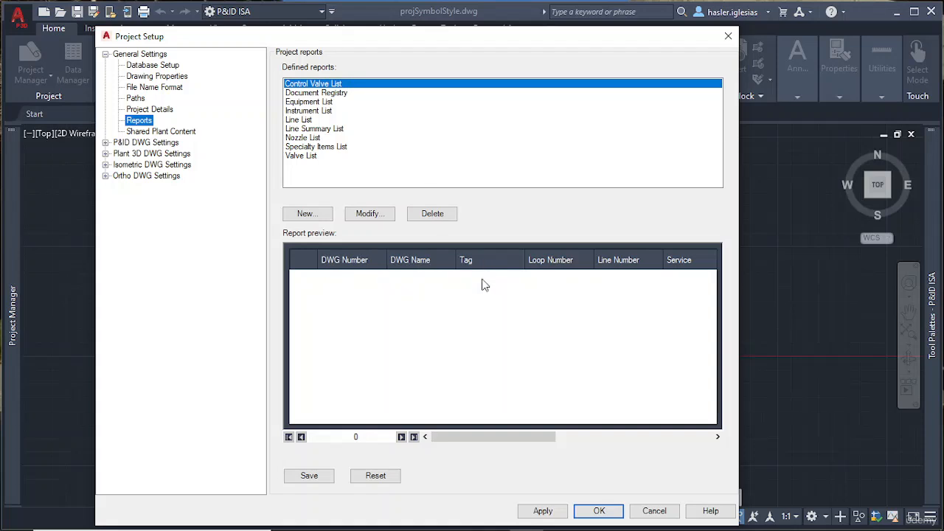
drag(497, 437, 596, 420)
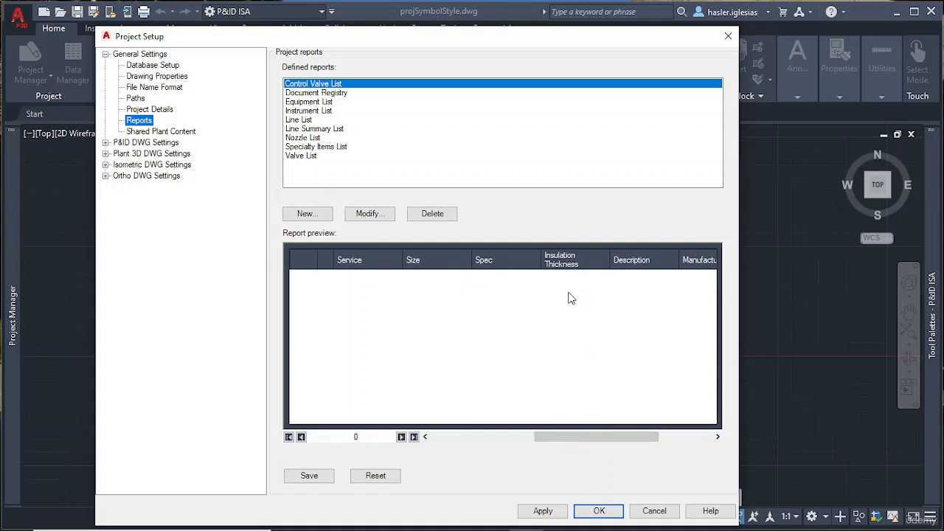
Step: Examine the rest of the Control Valve List preview and the columns of the other defined reports, from Document Registry through Valve List
drag(599, 437, 652, 436)
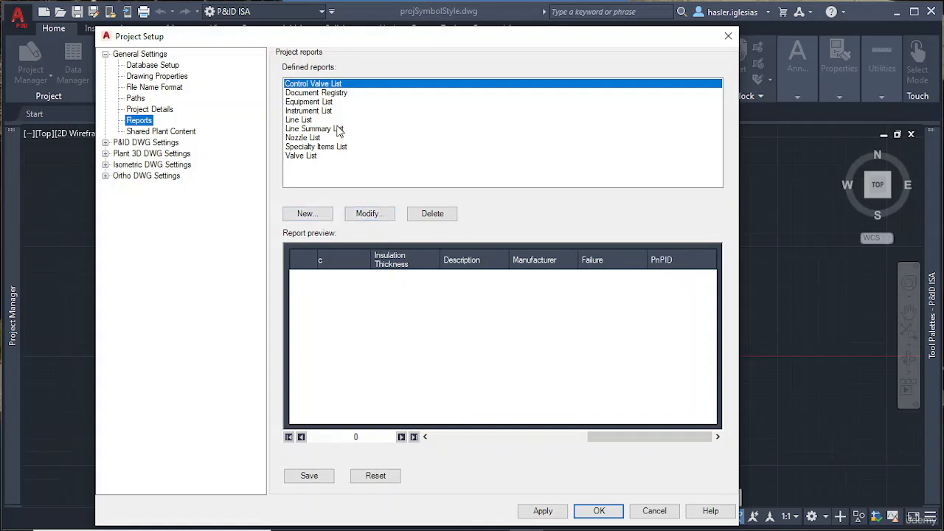
click(338, 99)
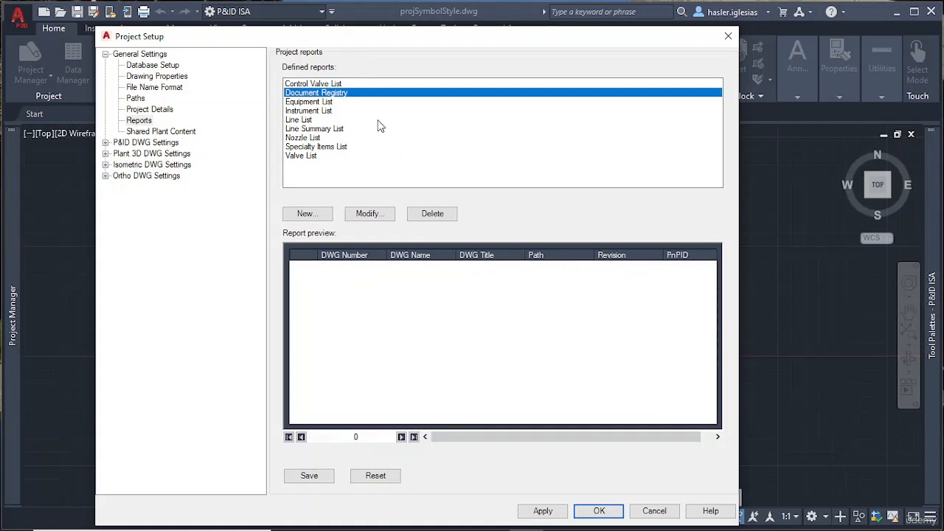
click(322, 103)
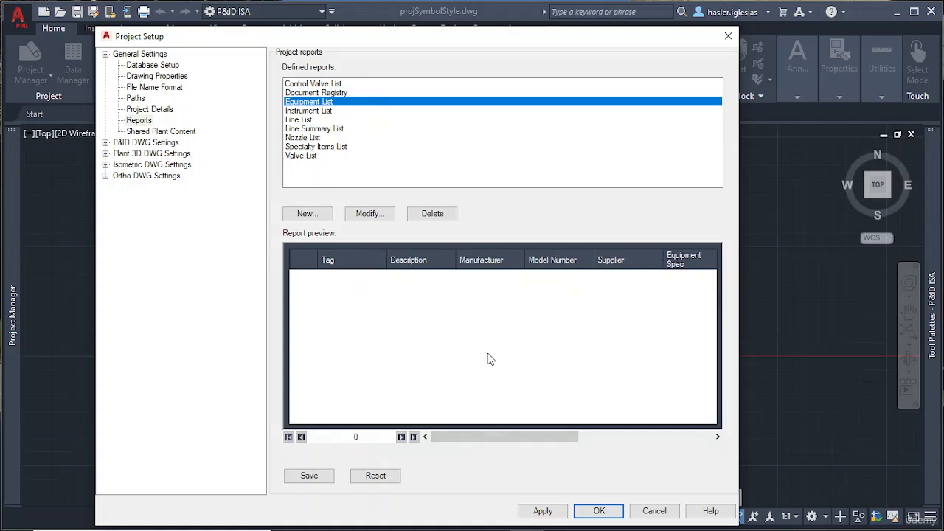
click(311, 111)
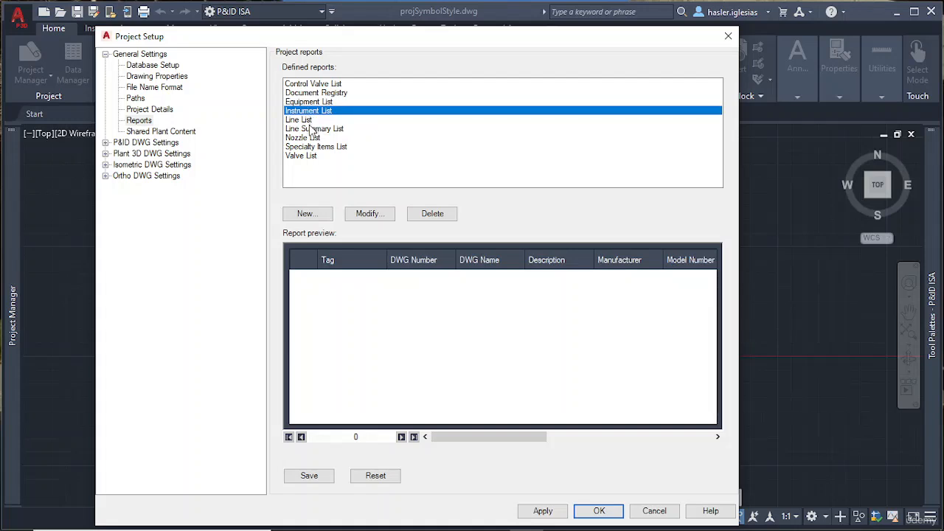
click(307, 120)
click(328, 129)
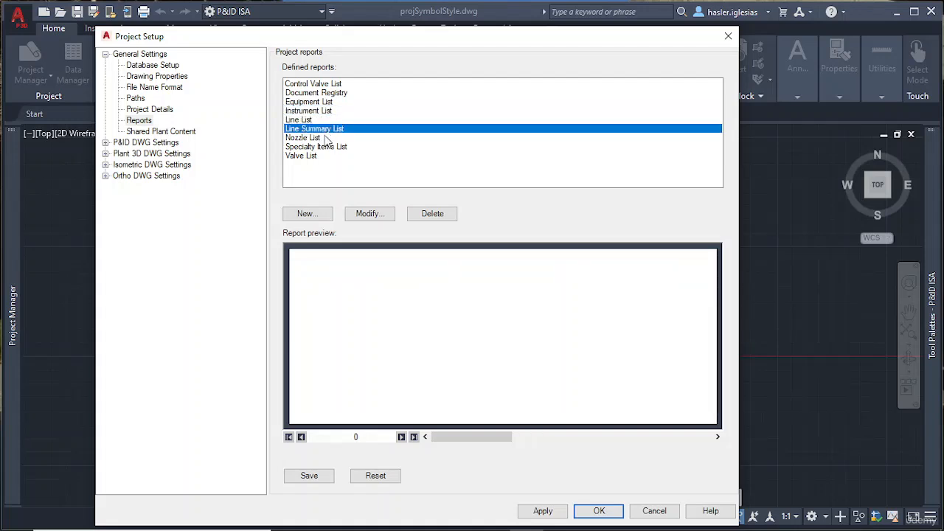
click(311, 138)
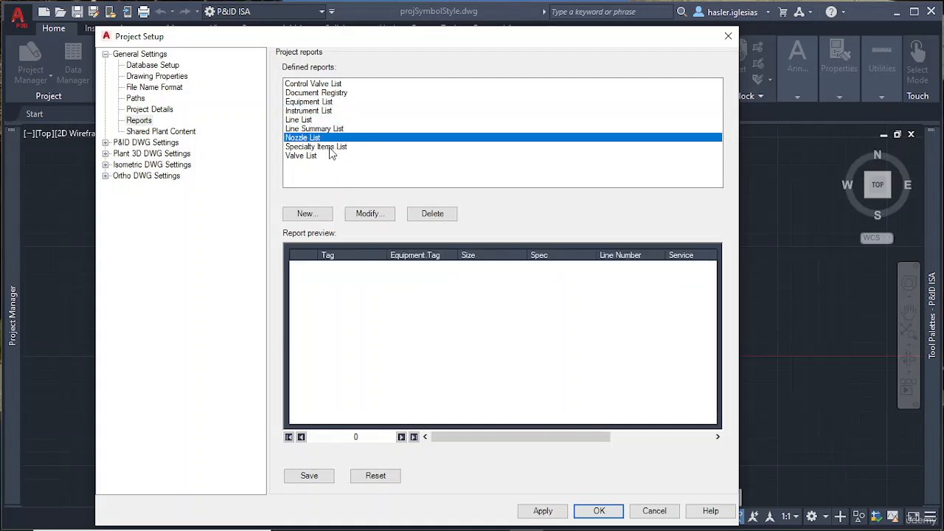
click(330, 147)
click(307, 157)
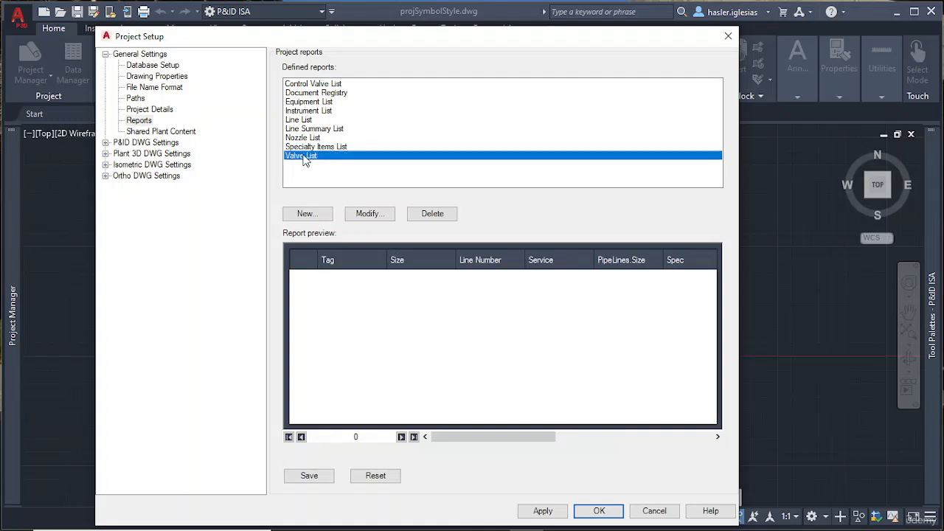
Step: Try to create a new project report named Flare list that starts with the Equipment List
click(307, 213)
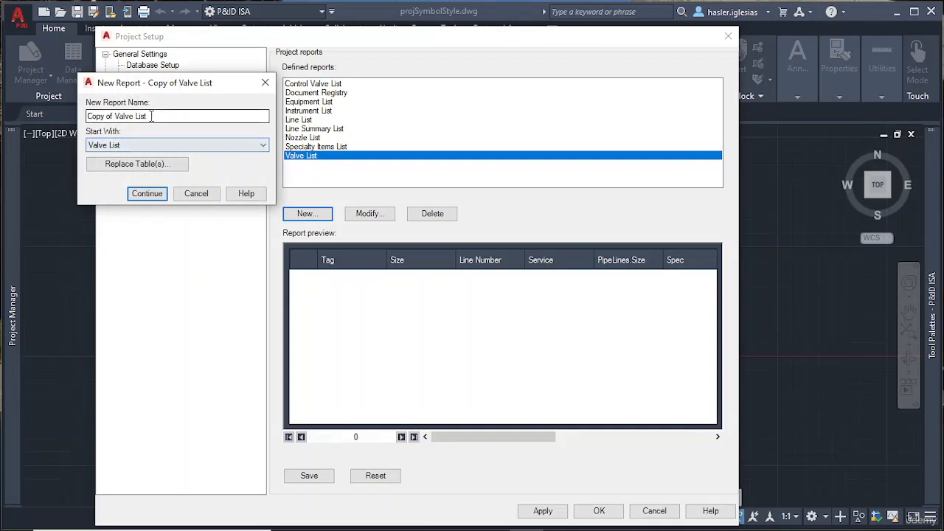
click(163, 116)
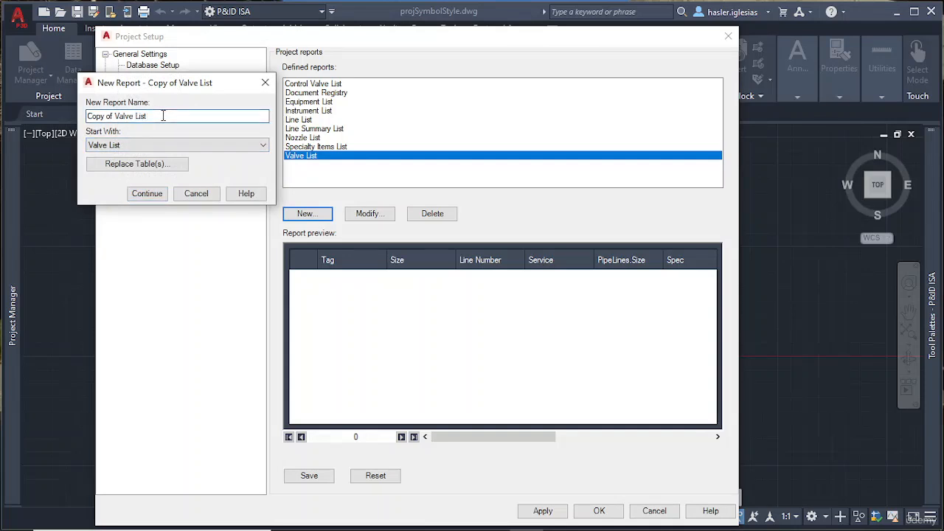
drag(163, 116, 88, 103)
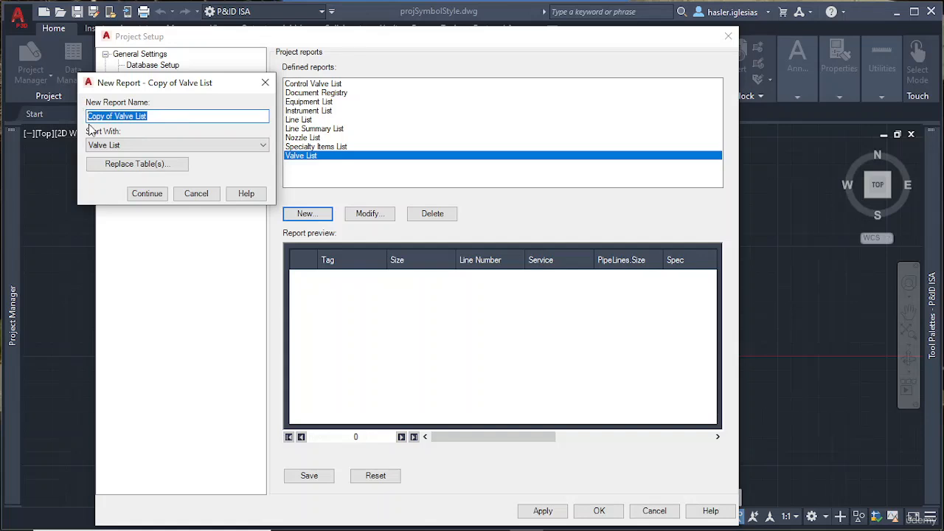
text(Flare list)
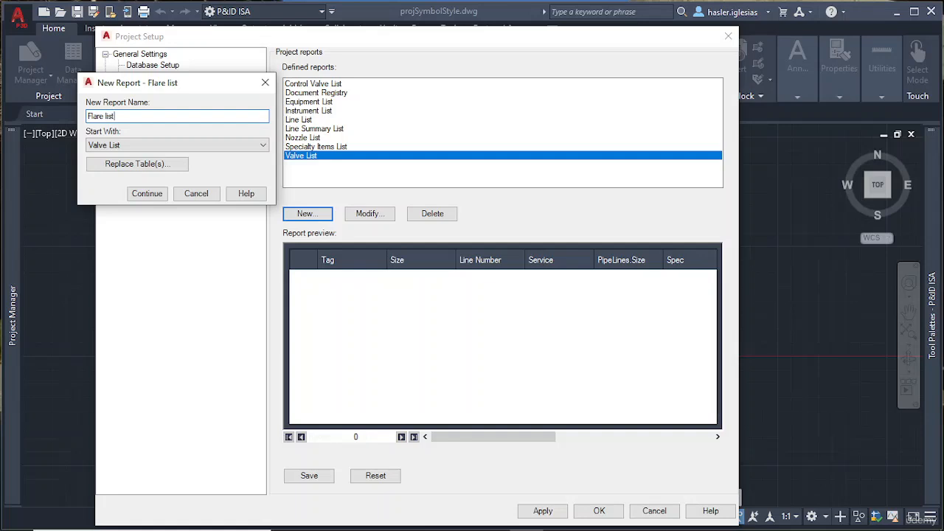
click(143, 143)
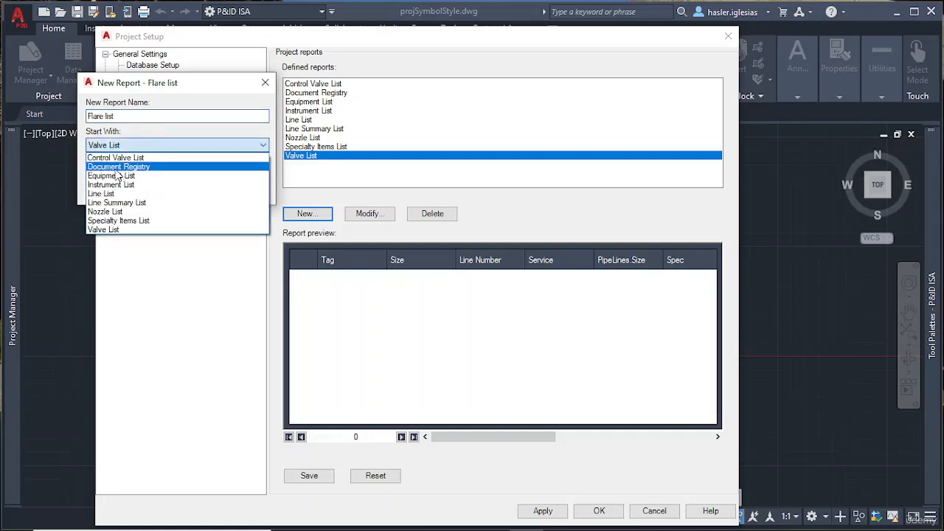
click(122, 174)
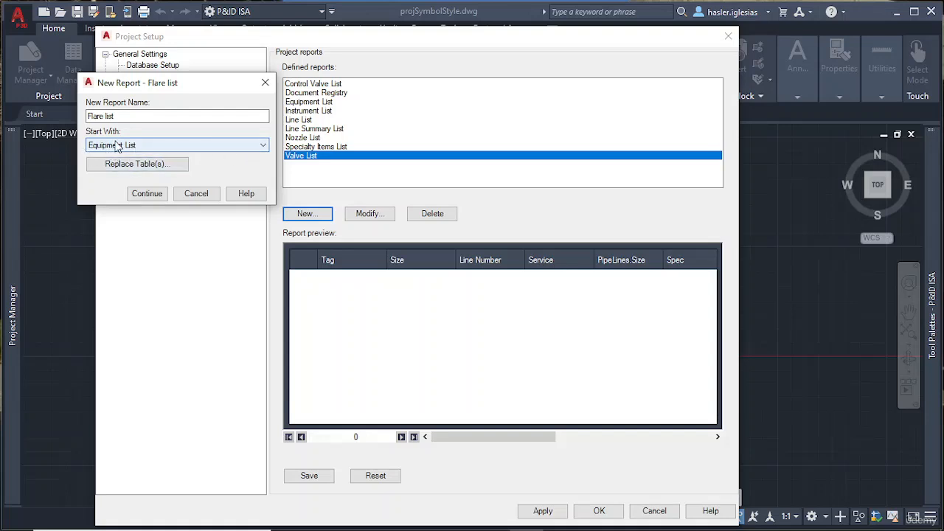
click(116, 118)
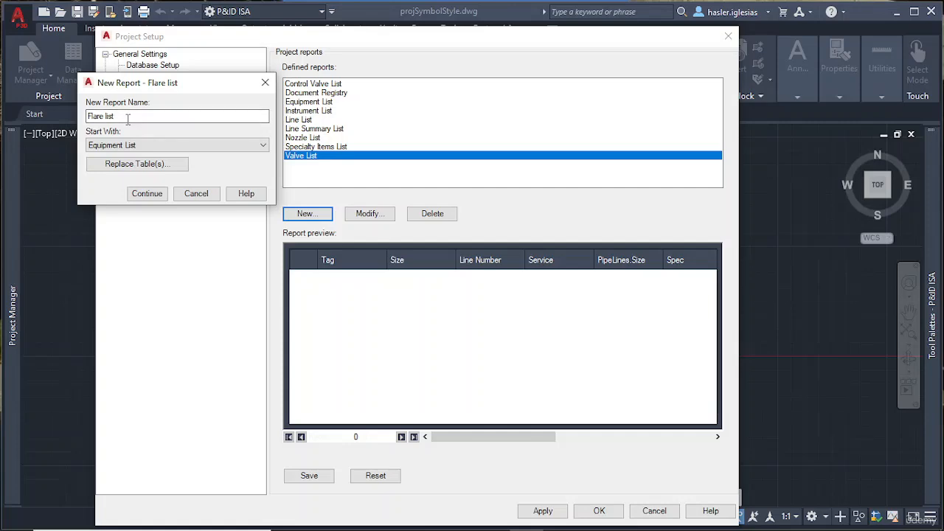
click(147, 193)
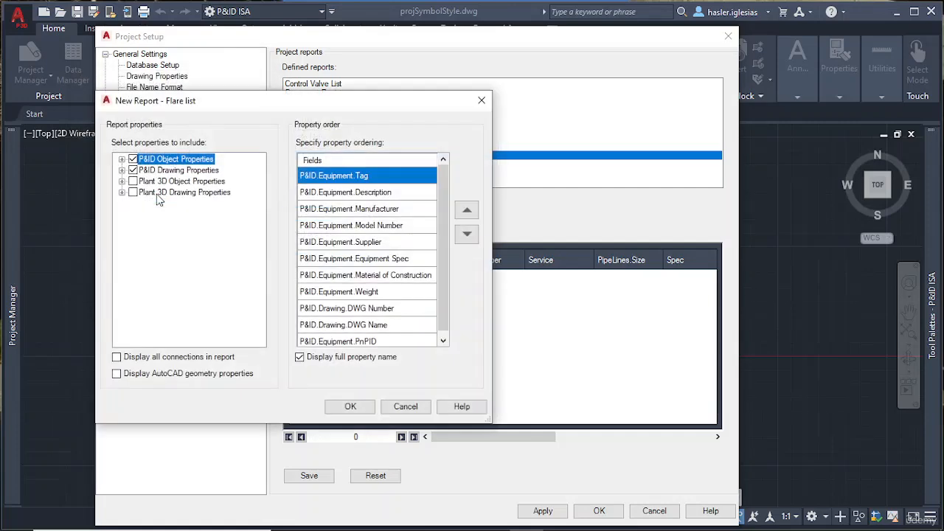
Step: Review the property ordering fields of the Flare list report and discard the new report
scroll(361, 222, down, 1)
scroll(361, 258, up, 1)
scroll(367, 251, down, 1)
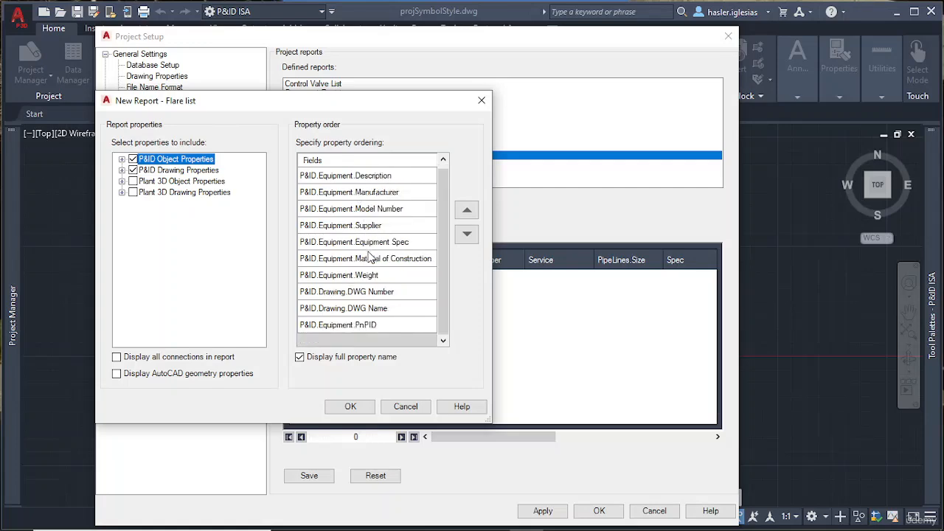
click(405, 407)
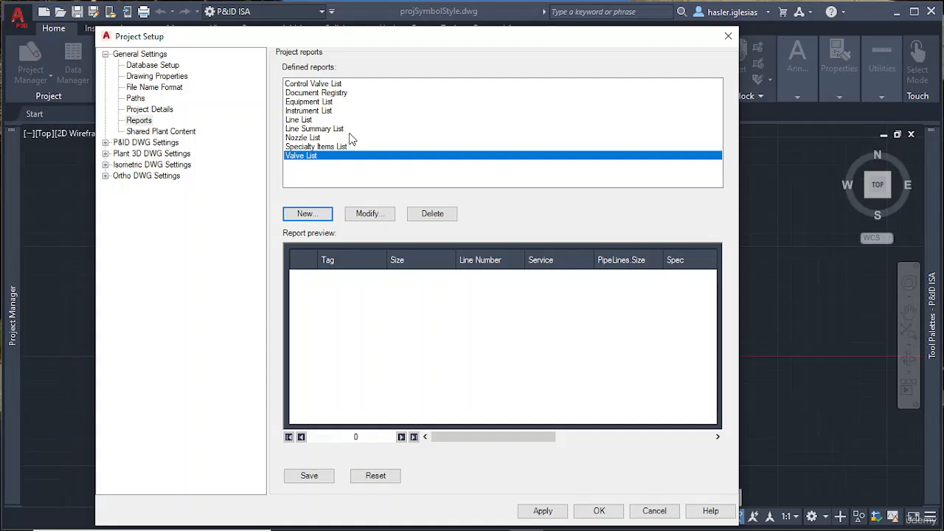
Step: Check the Plant Content Folder Location for shared content and display the groups of P&ID DWG Settings
click(196, 133)
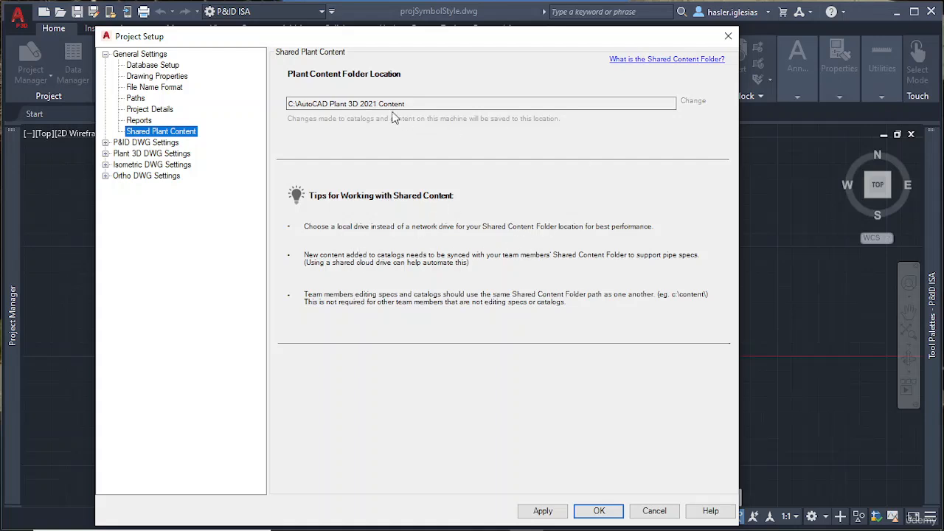
click(670, 103)
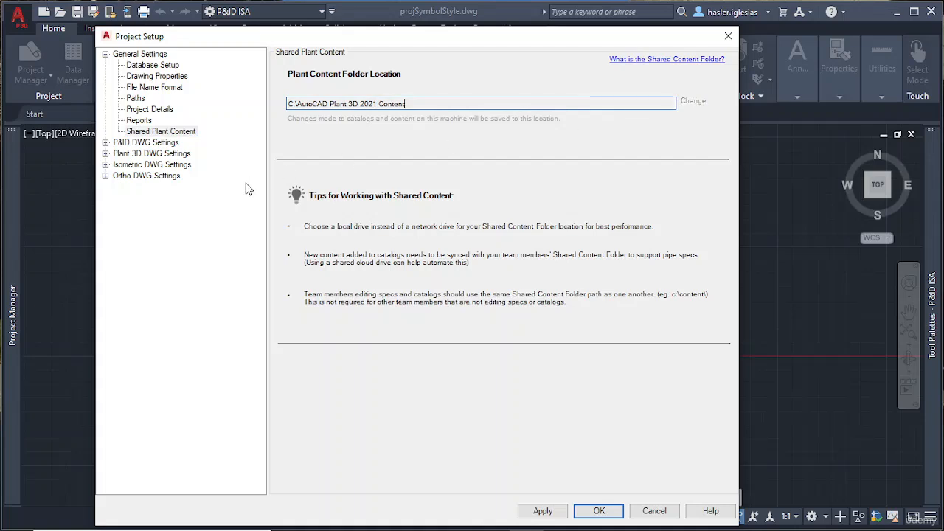
click(106, 143)
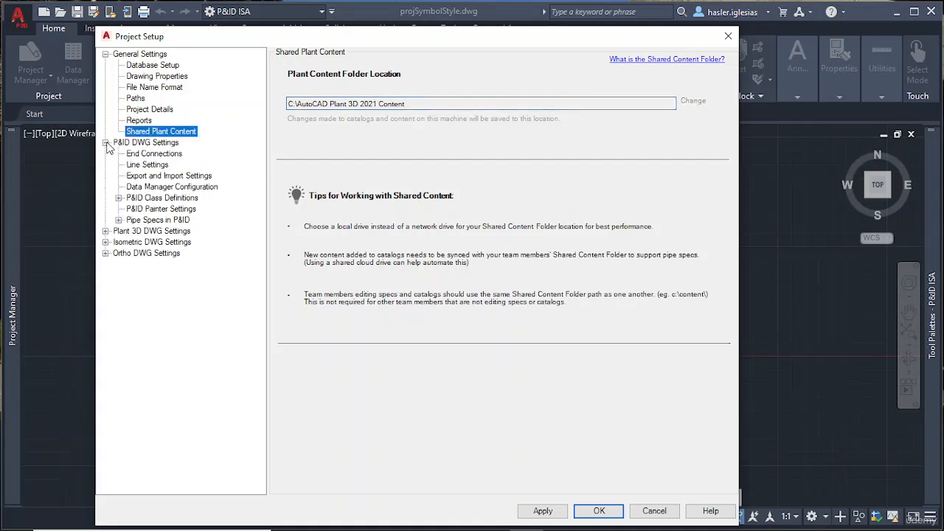
click(123, 144)
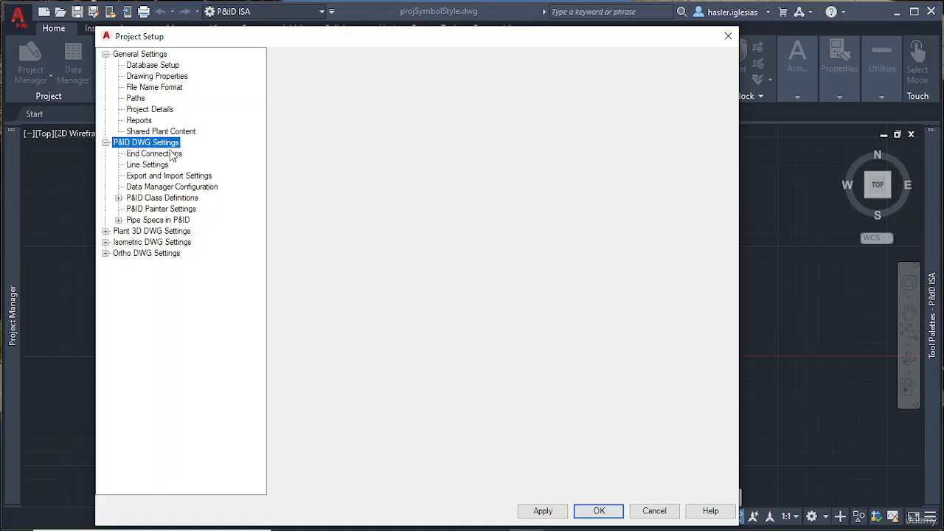
Step: Examine the P&ID end connection symbols for Flanged, Socket Welded, Unspecified and Welded
click(152, 155)
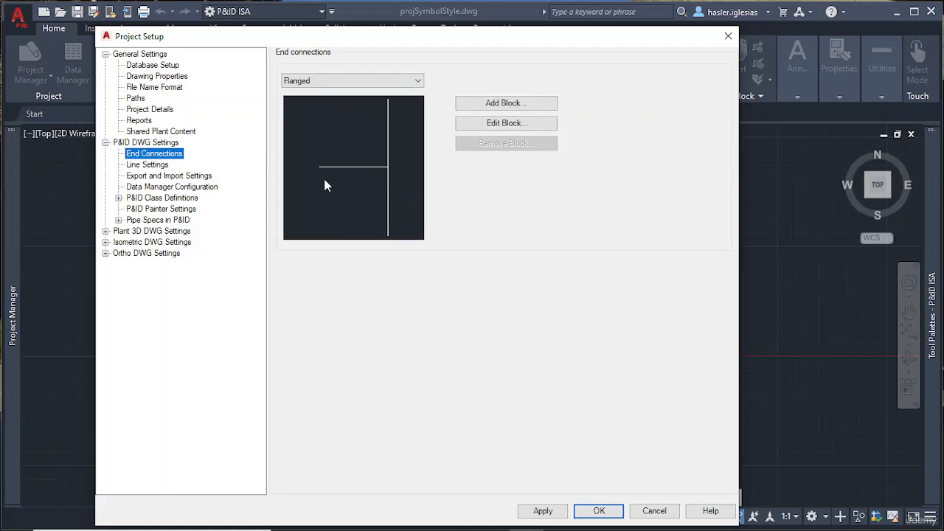
click(412, 80)
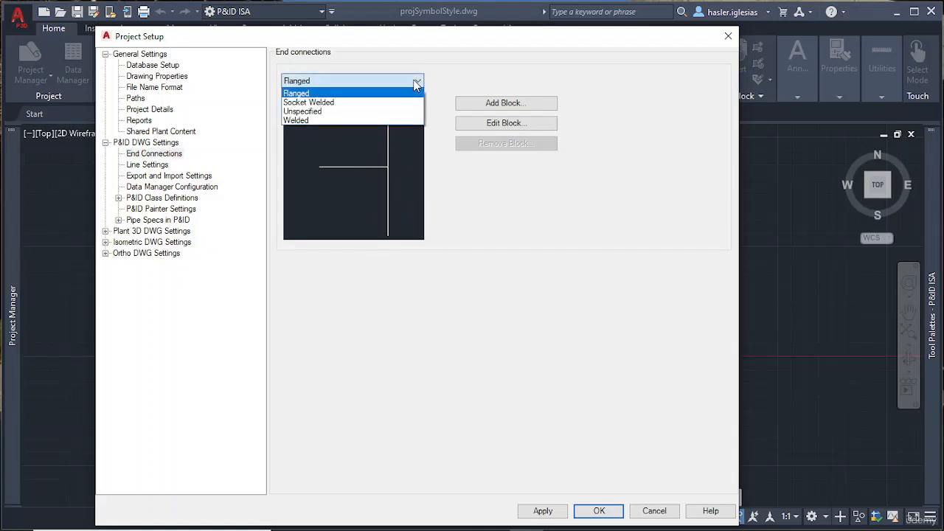
click(351, 102)
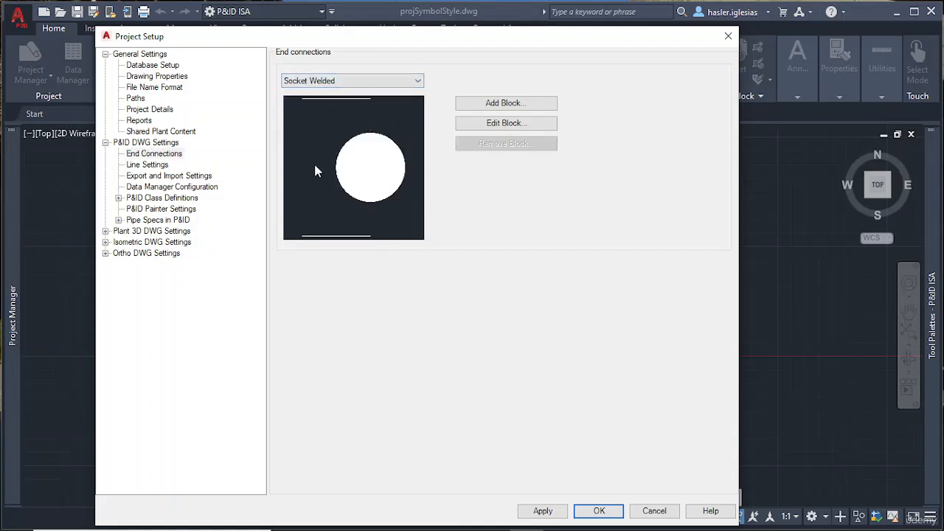
click(389, 83)
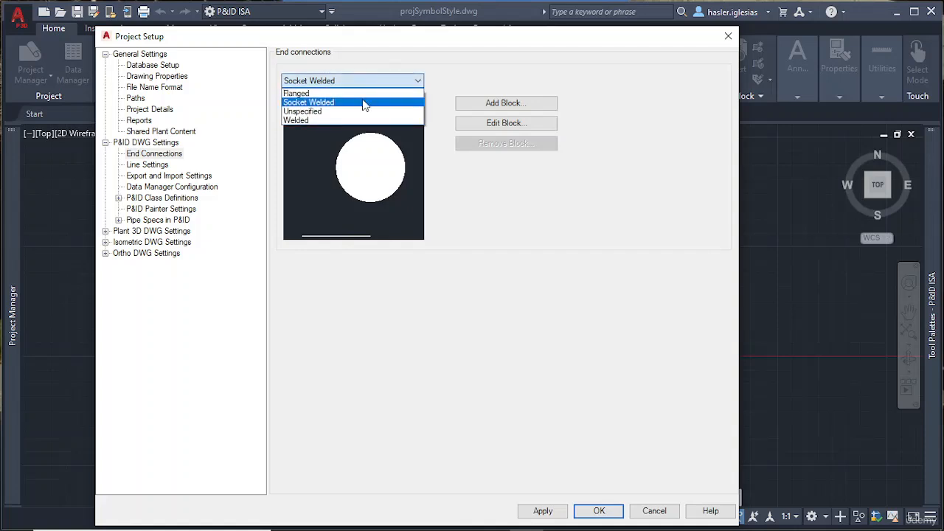
click(322, 113)
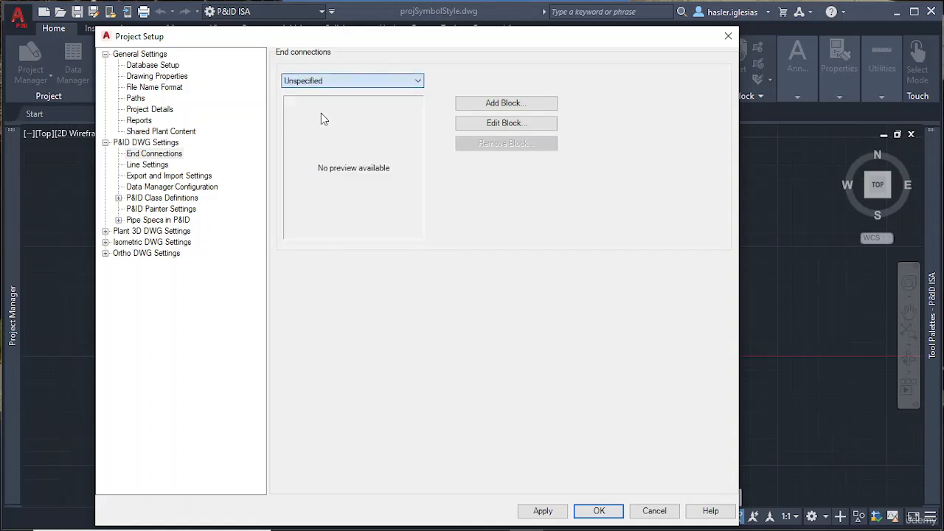
click(416, 83)
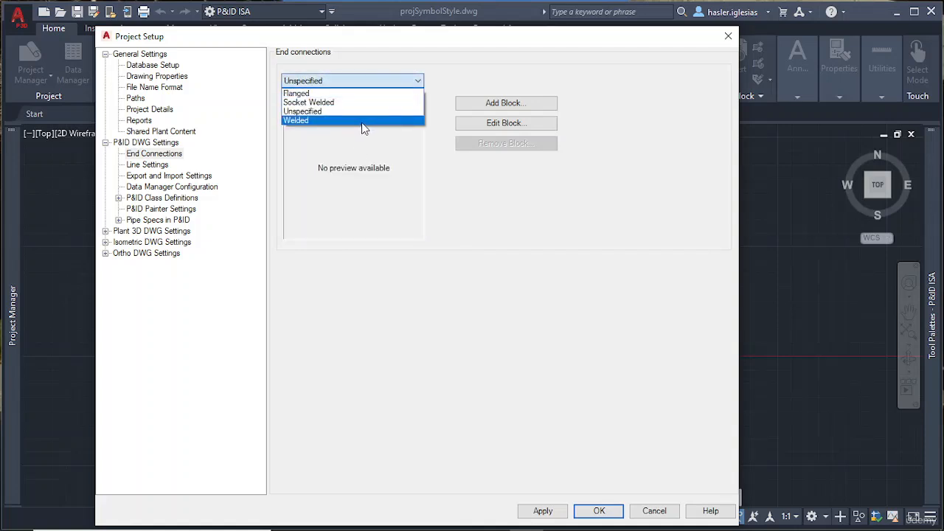
click(363, 120)
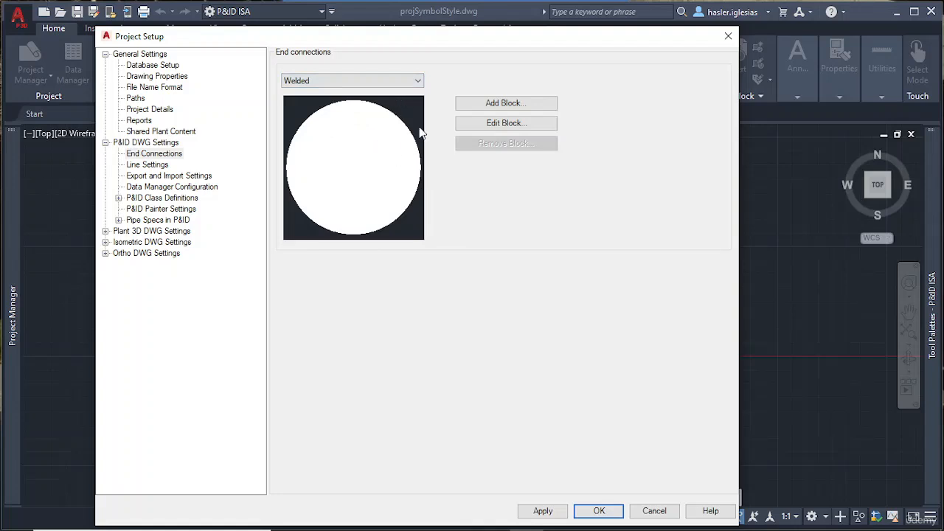
click(415, 79)
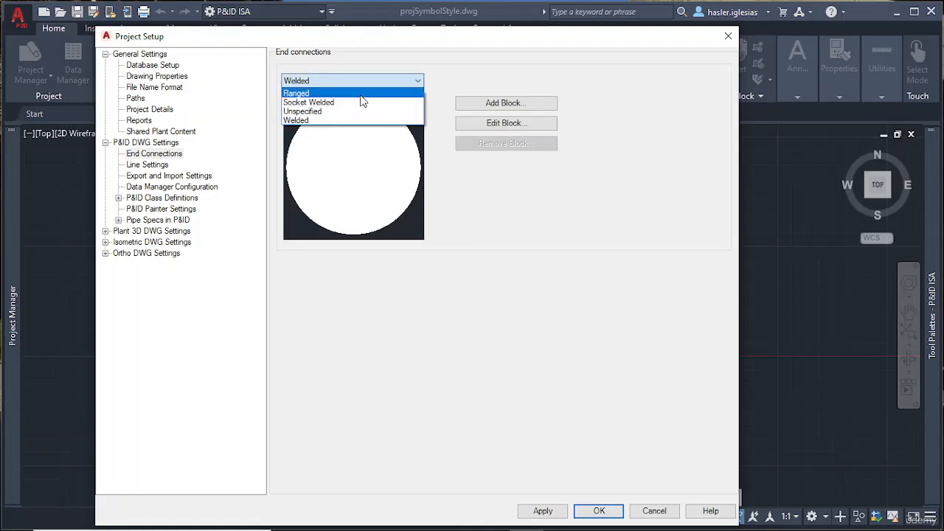
click(361, 95)
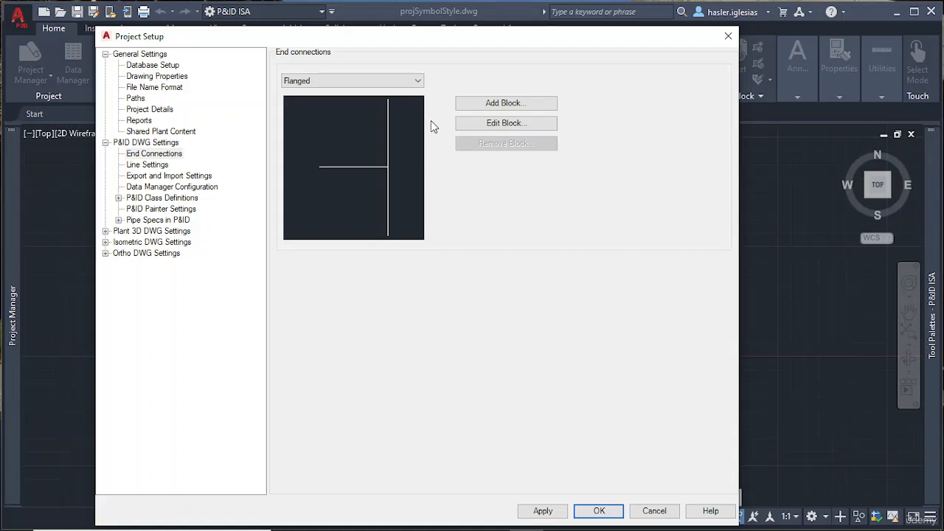
click(405, 82)
click(350, 112)
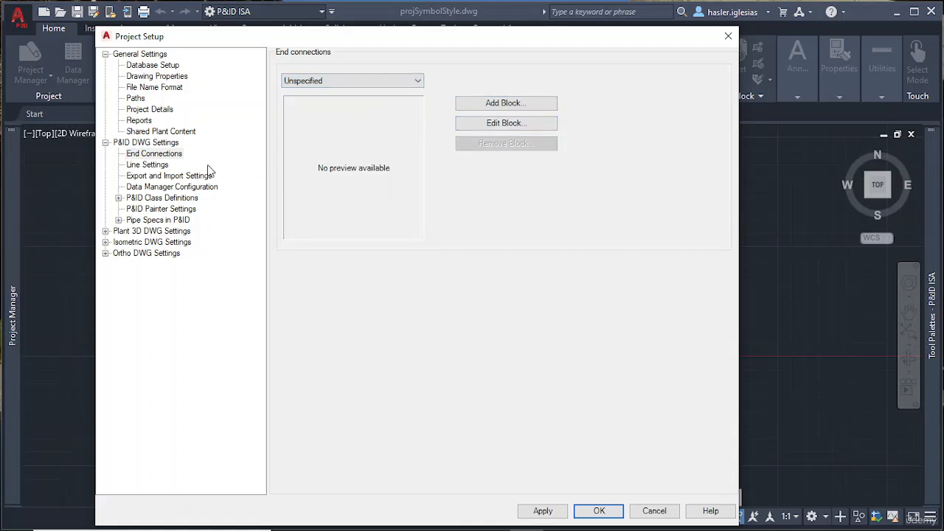
Step: Examine the P&ID line crossing styles, Gap and Loop, and the manual gap symbol options
click(148, 164)
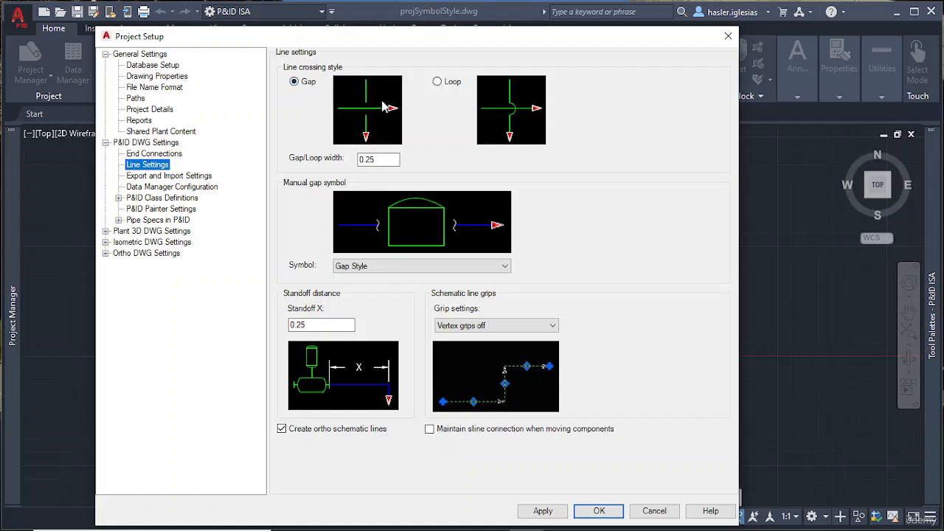
click(445, 85)
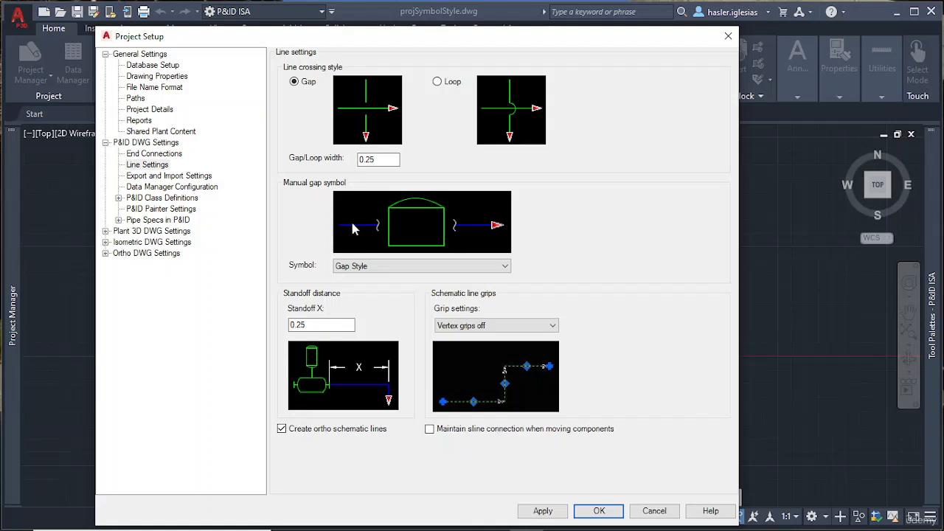
click(392, 267)
click(372, 289)
Step: Set the standoff distance X to 10 and the schematic line grips to Vertex and continuation grips on
double_click(310, 325)
text(10)
click(484, 327)
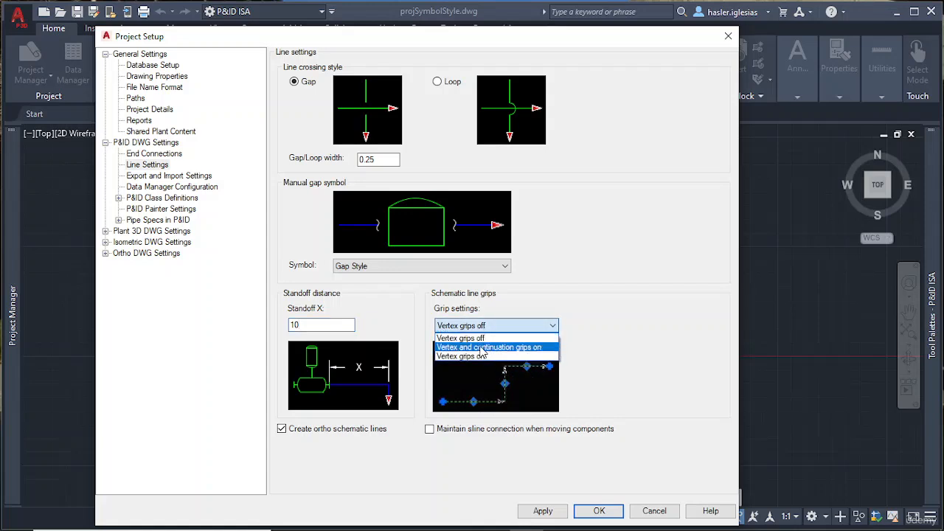
click(481, 349)
Step: Compare the schematic line grip previews for Vertex grips off and Vertex grips on, ending on Vertex and continuation grips on
click(497, 327)
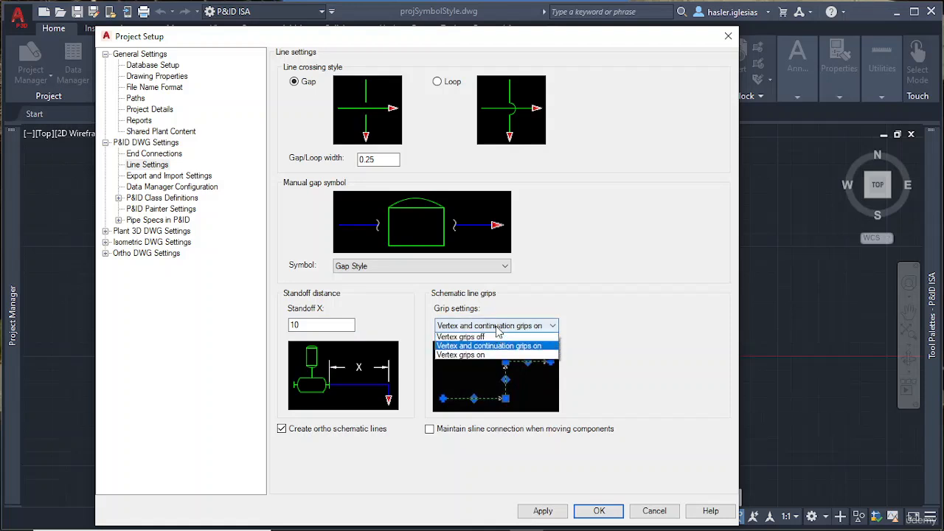
click(478, 337)
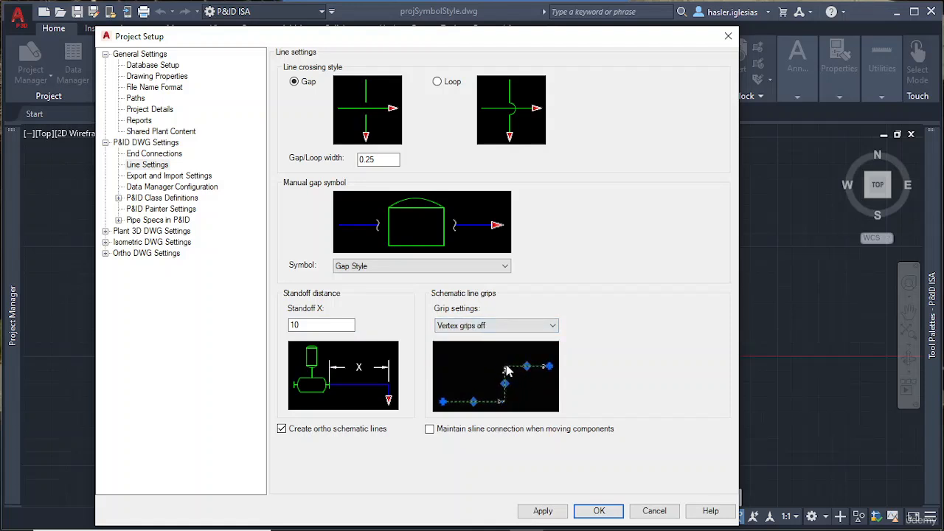
click(482, 327)
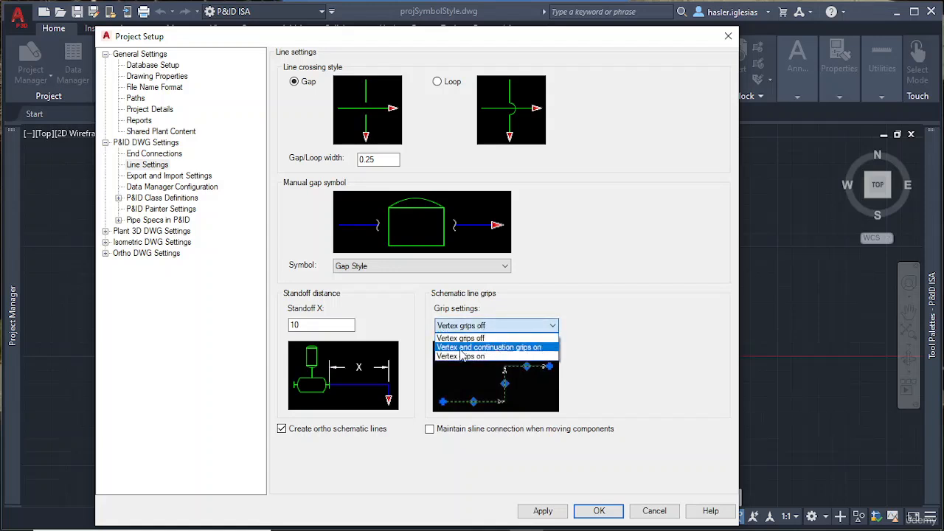
click(514, 347)
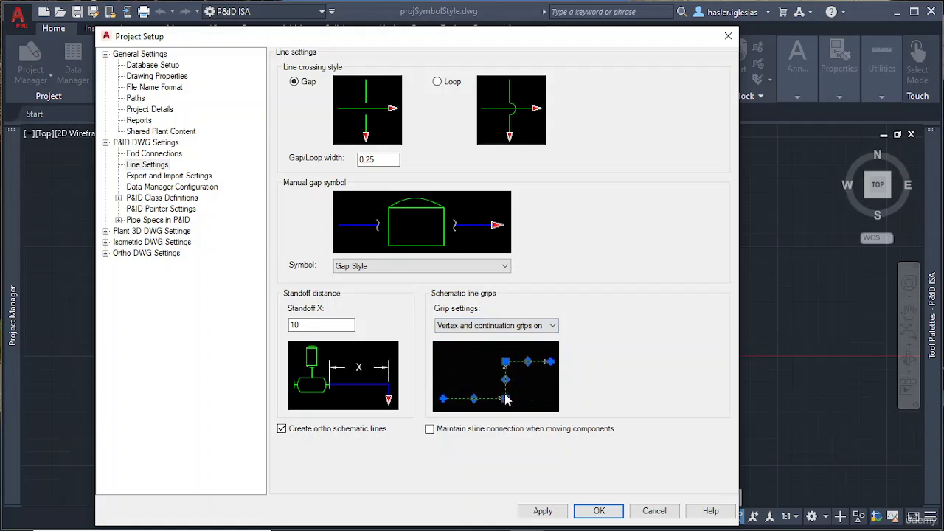
click(520, 329)
click(479, 355)
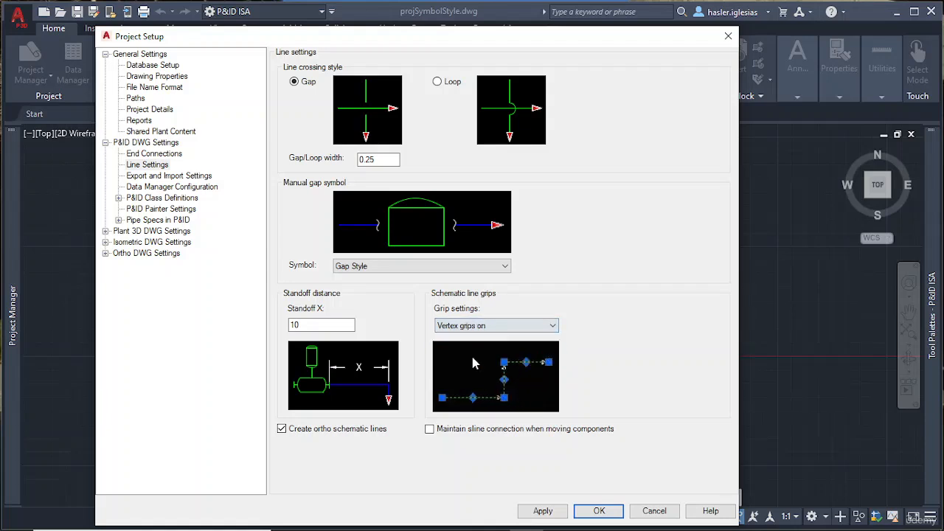
click(472, 327)
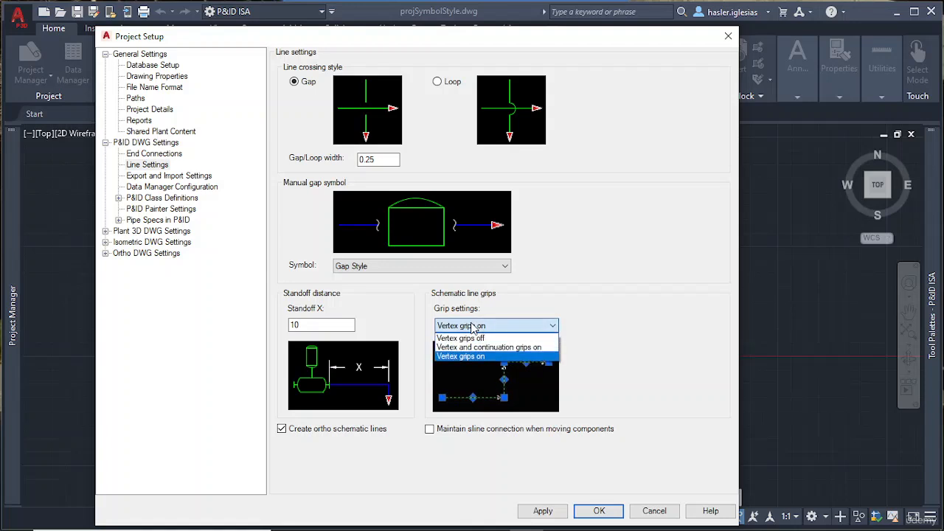
click(483, 345)
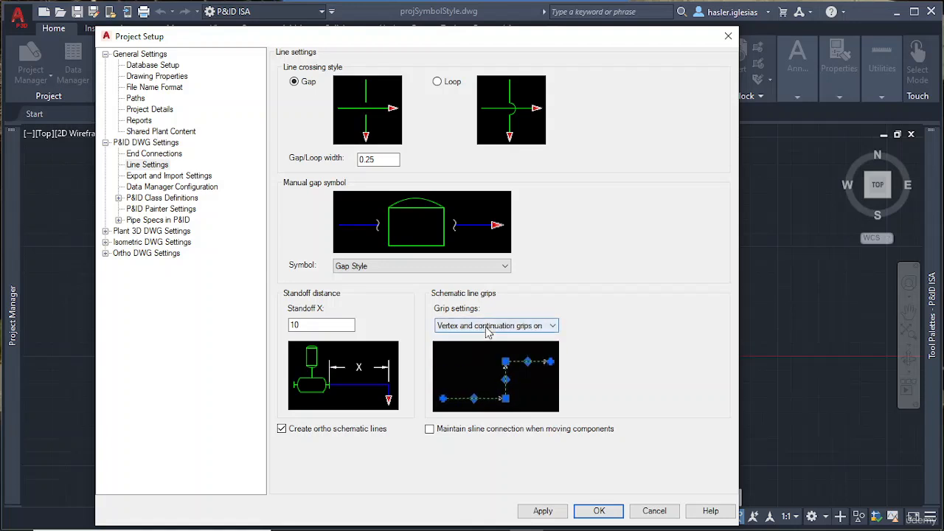
click(486, 329)
click(483, 356)
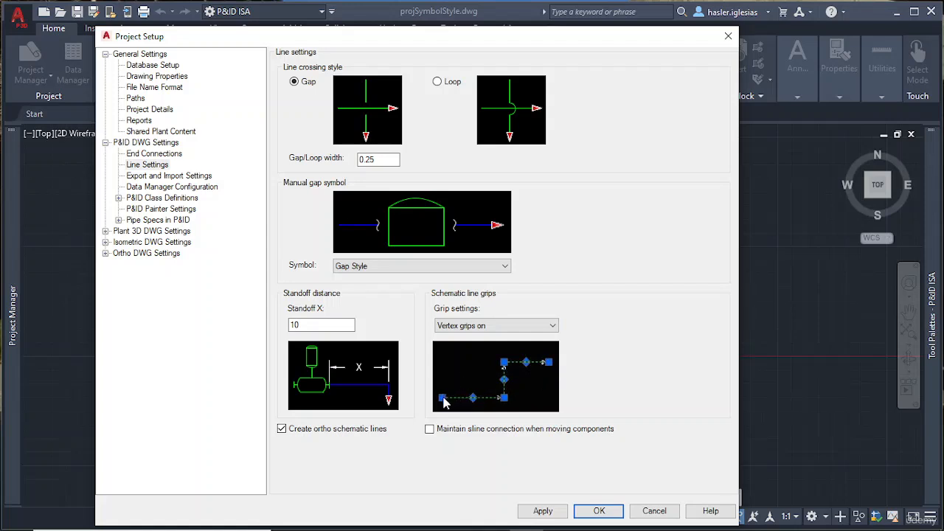
click(516, 329)
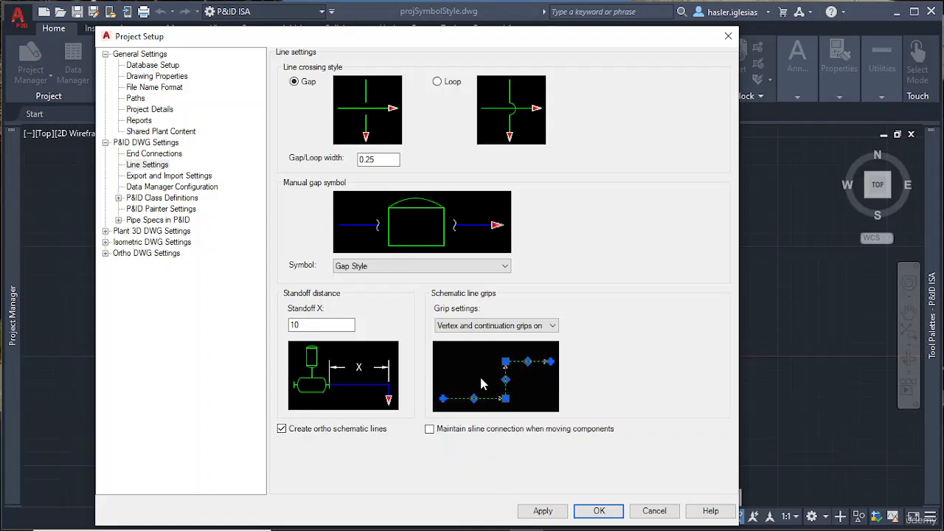
Step: Check the P&ID classes and external data mapping fields of a new export and import setting, and discard it
click(177, 177)
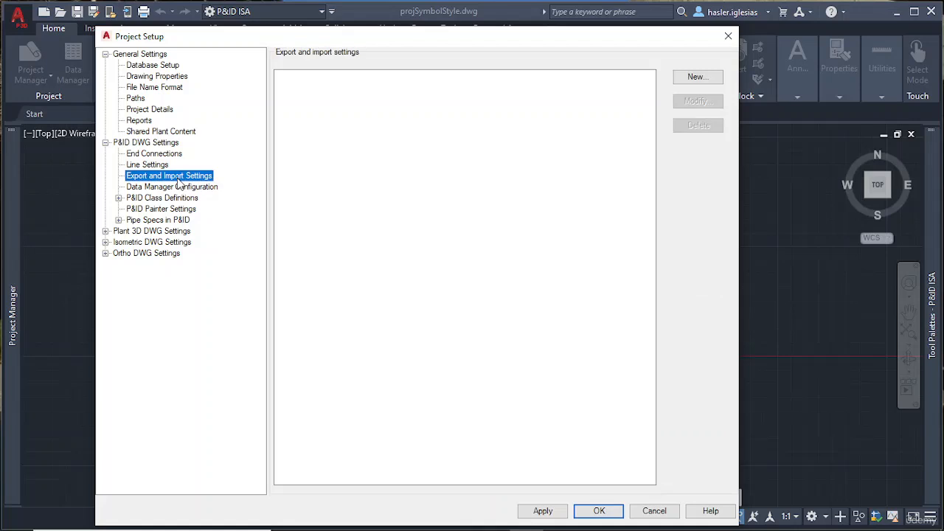
click(696, 76)
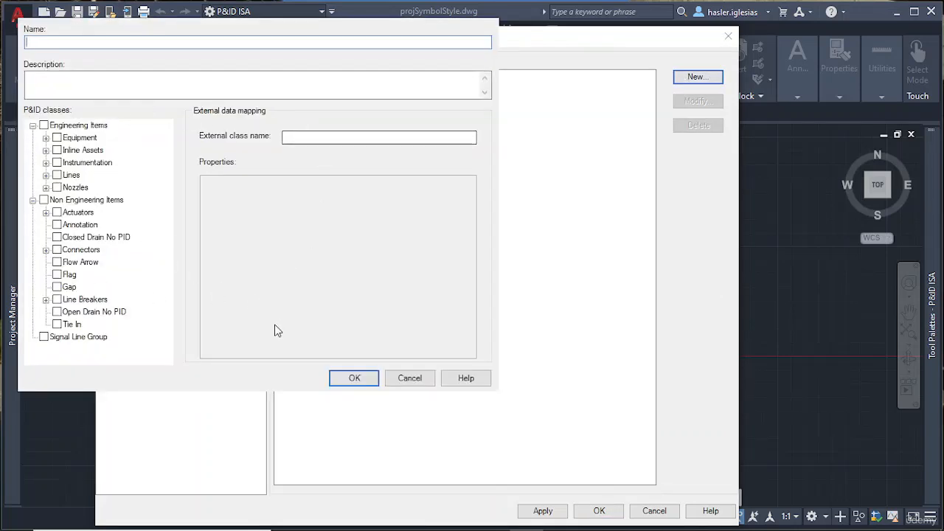
click(409, 379)
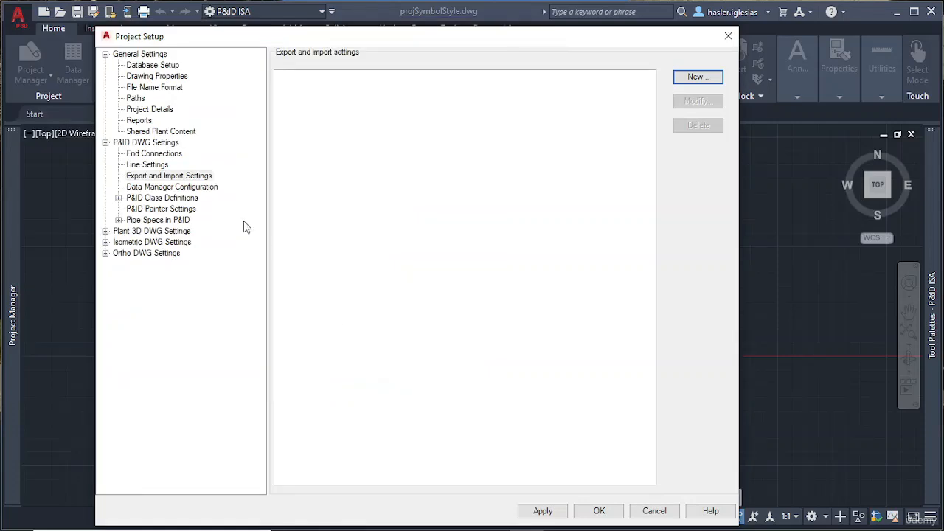
Step: Create a customized Data Manager view in the P&ID DWG settings, keeping its scope as Drawing Data
click(148, 189)
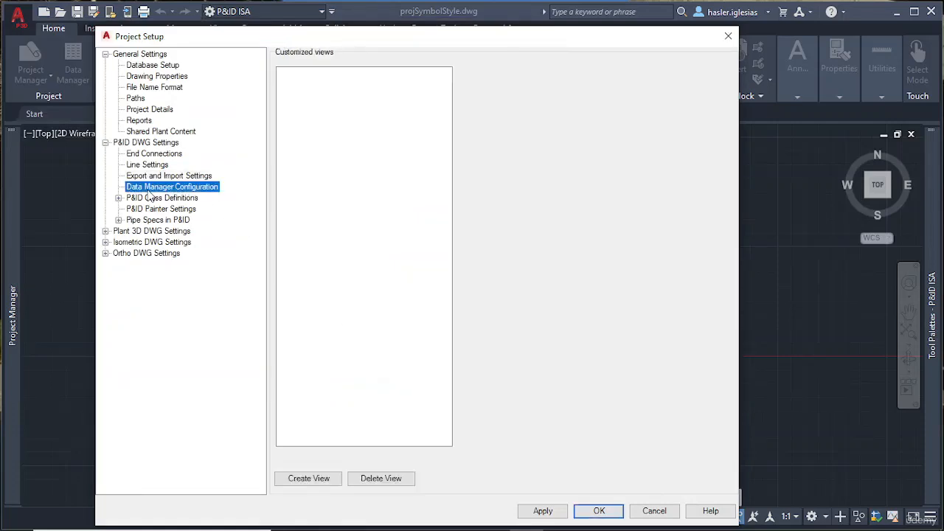
click(310, 478)
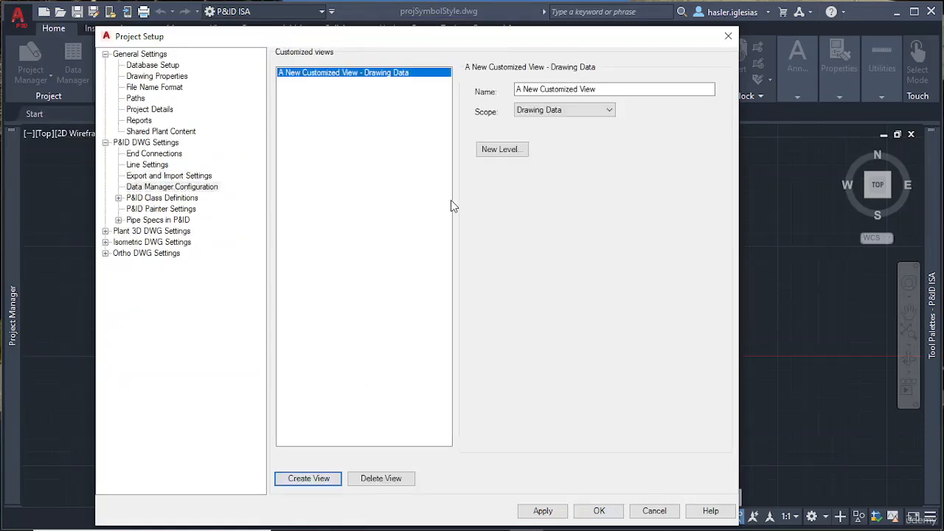
click(587, 112)
click(584, 110)
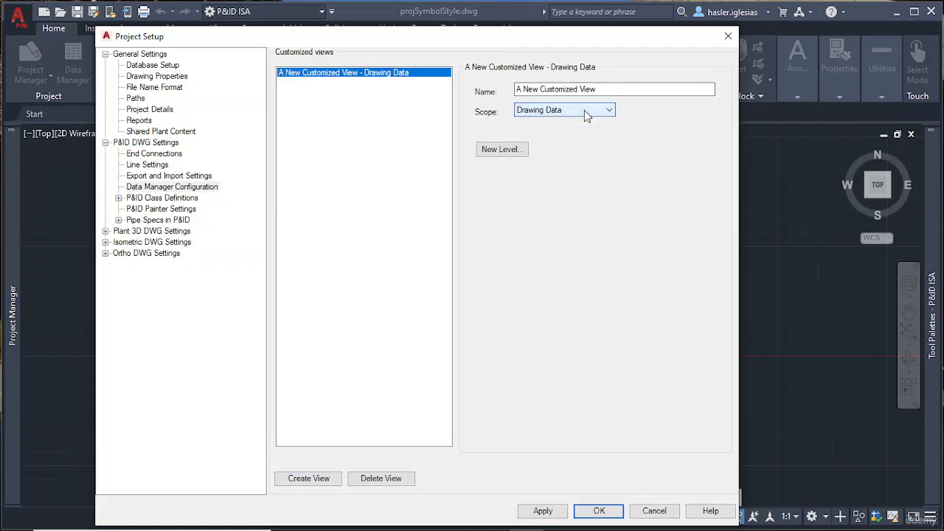
Step: Add a first level to the customized view based on the Tag property of the Equipment class
click(512, 149)
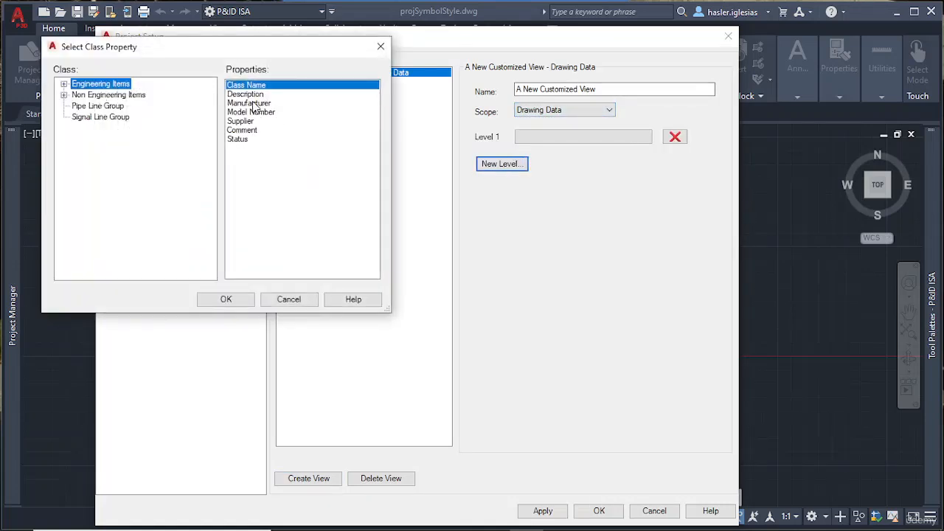
click(64, 84)
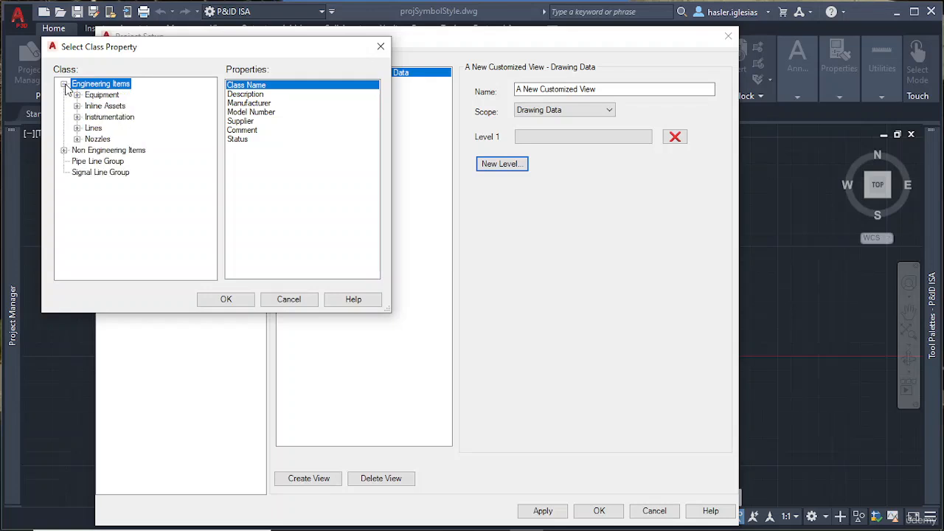
click(92, 95)
click(235, 149)
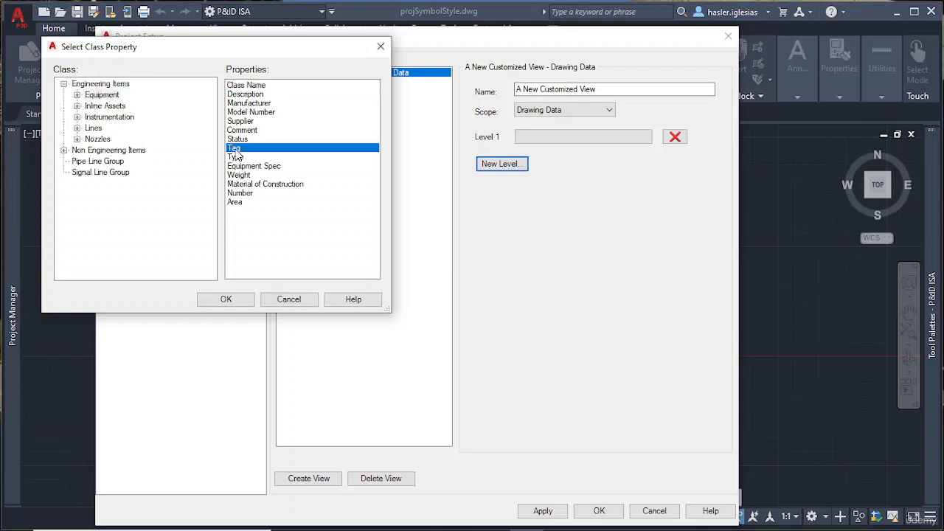
click(229, 300)
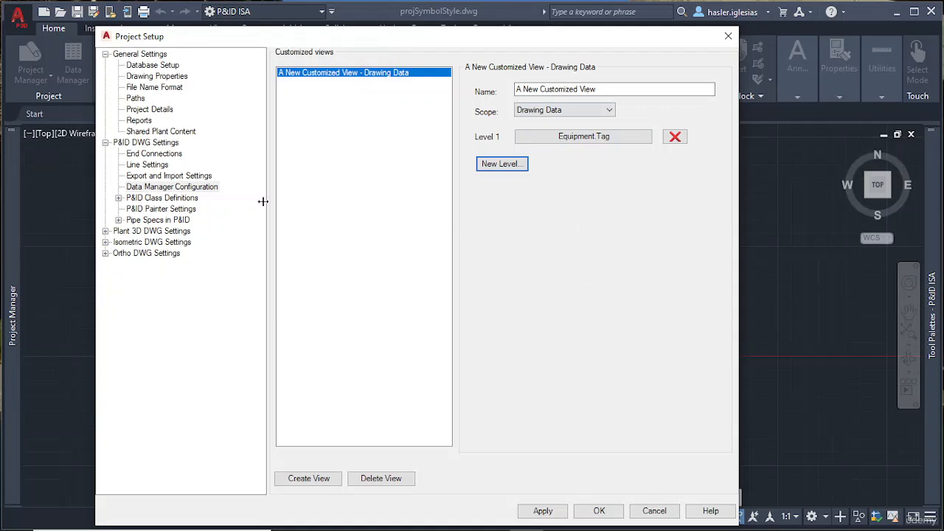
Step: Display the class settings and subclasses of Equipment under the Engineering Items of the P&ID class definitions
click(118, 197)
click(164, 199)
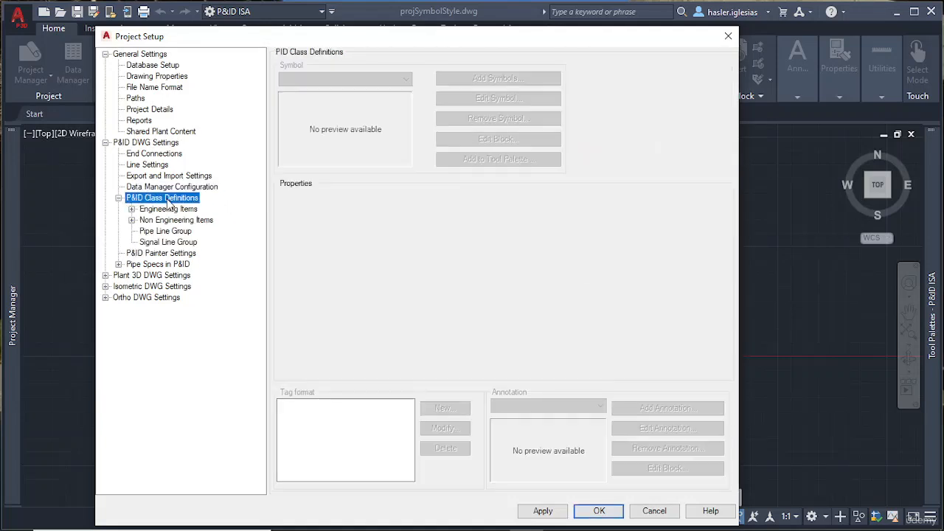
click(131, 209)
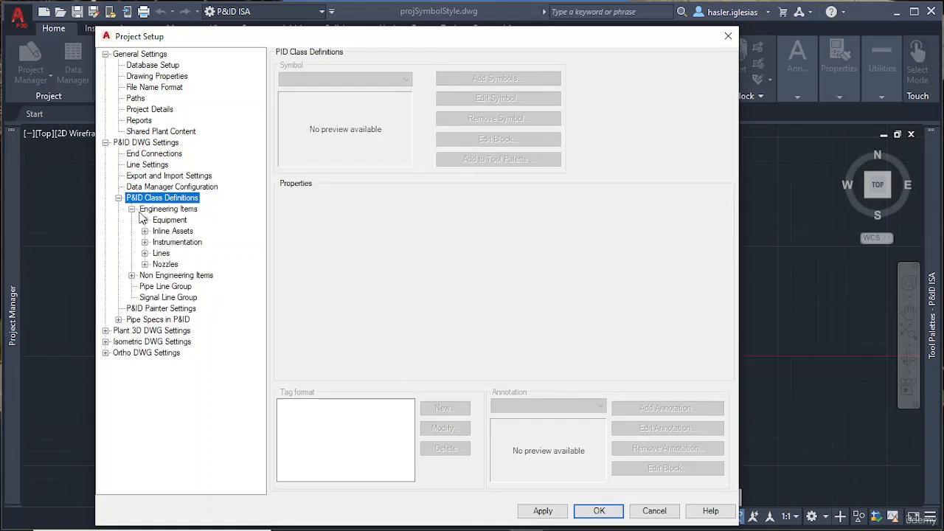
click(156, 210)
click(170, 223)
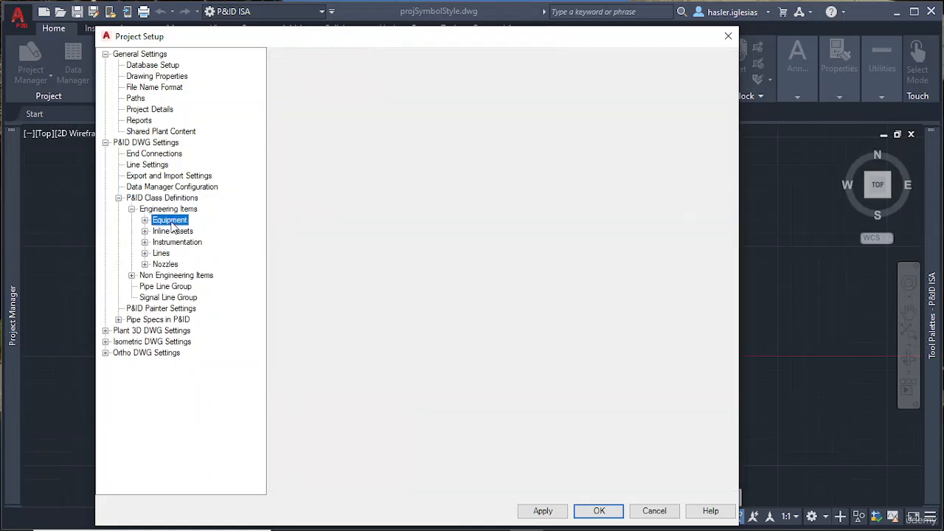
click(145, 220)
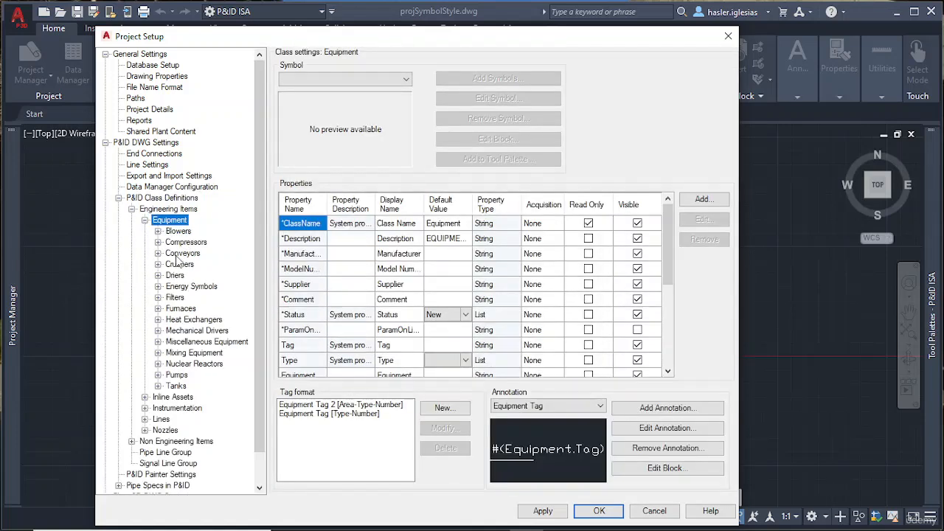
Step: Go through the Furnaces equipment classes from Burner Firing System to Fired Heater and check their symbols
click(158, 309)
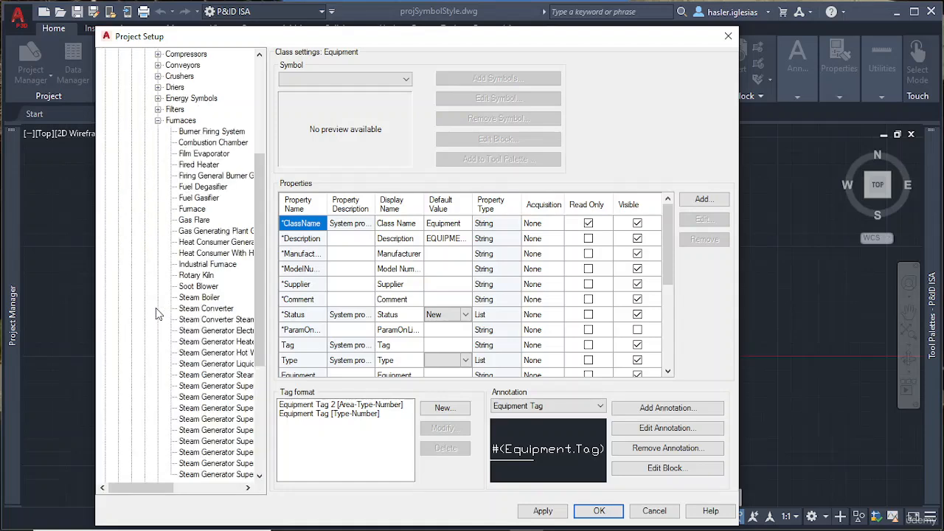
click(206, 133)
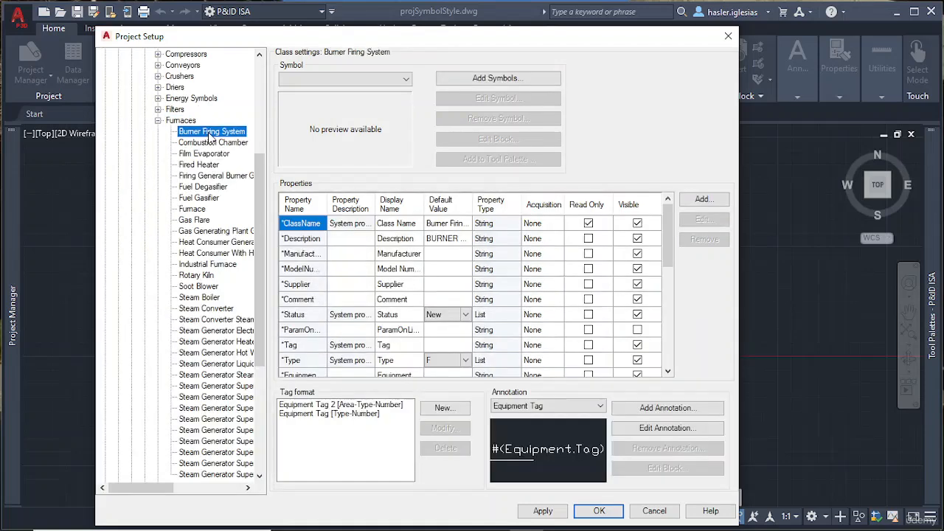
key(Down)
key(Down)
key(Down)
key(Down)
key(Up)
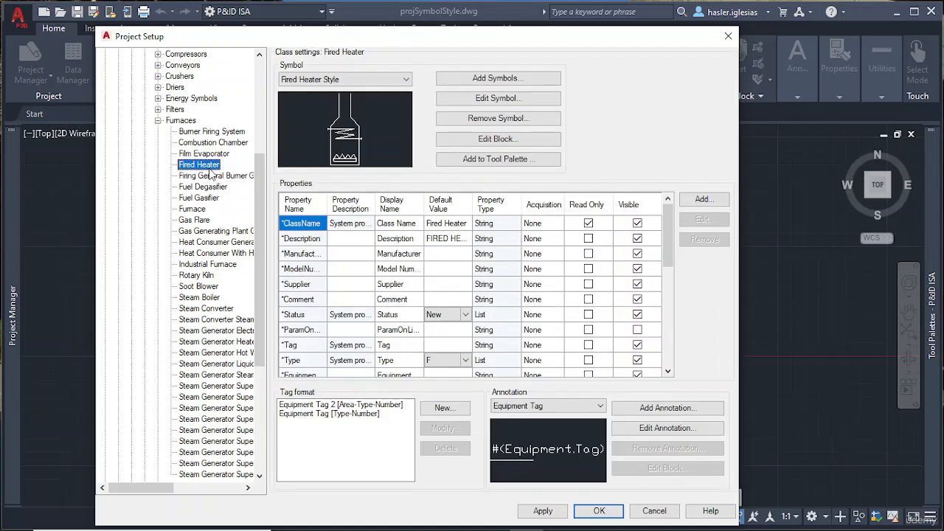
Step: Review the list of equipment classes around Furnaces and check the symbol options of Film Evaporator
scroll(187, 193, up, 3)
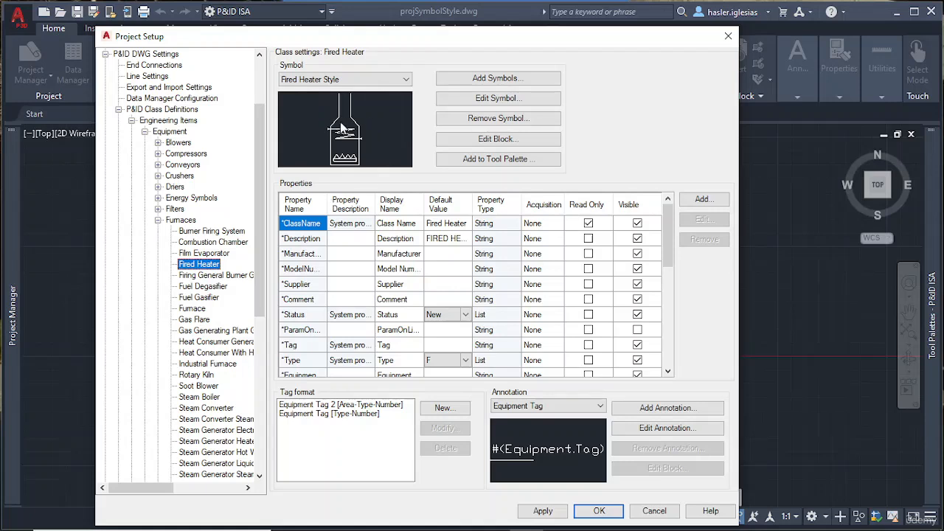
scroll(214, 332, down, 6)
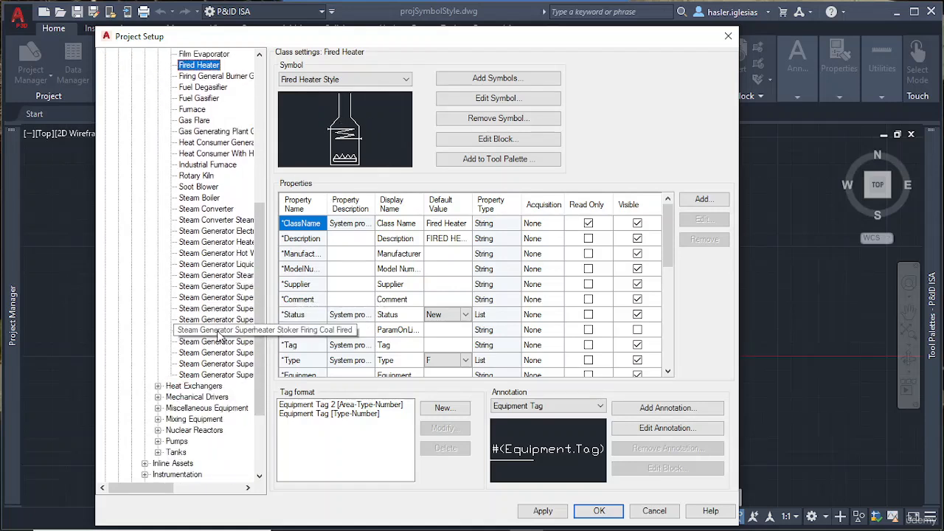
scroll(200, 147, up, 3)
click(204, 153)
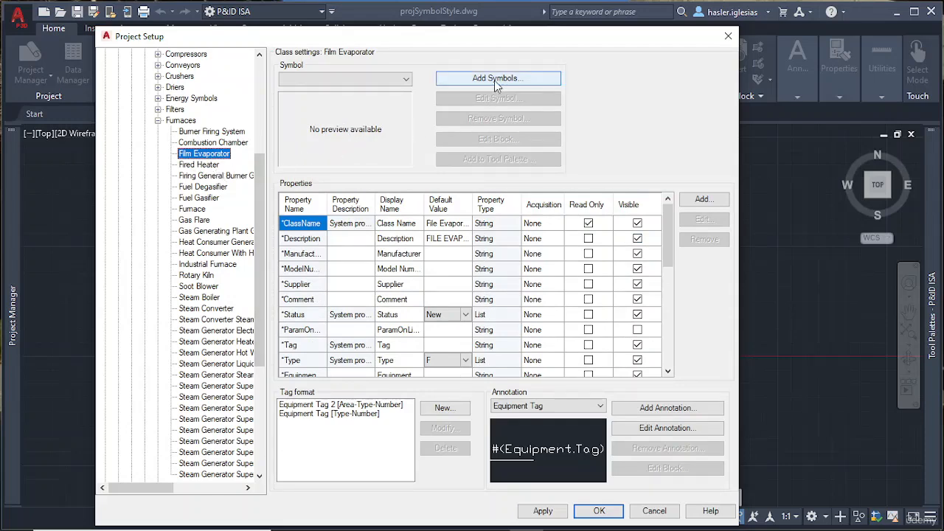
Step: Examine the properties of the Fired Heater class, including the default value choices for Status
click(199, 165)
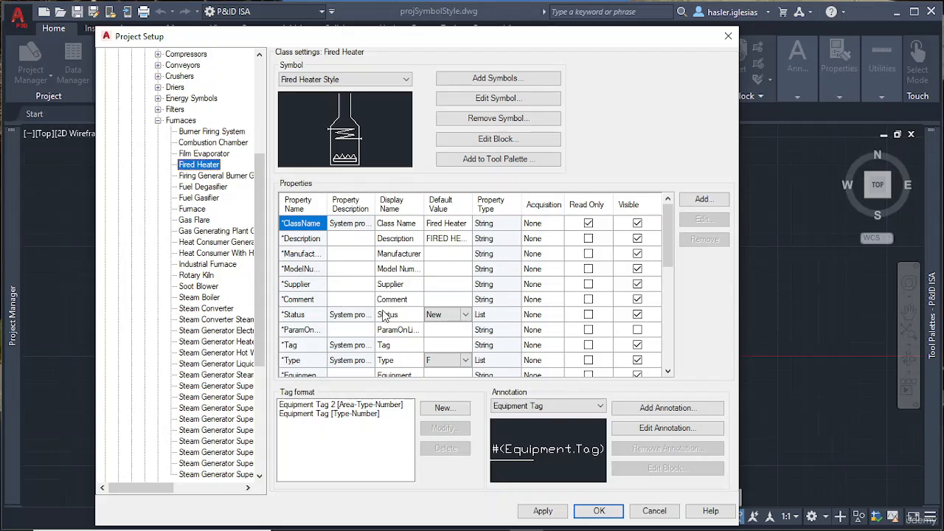
click(465, 315)
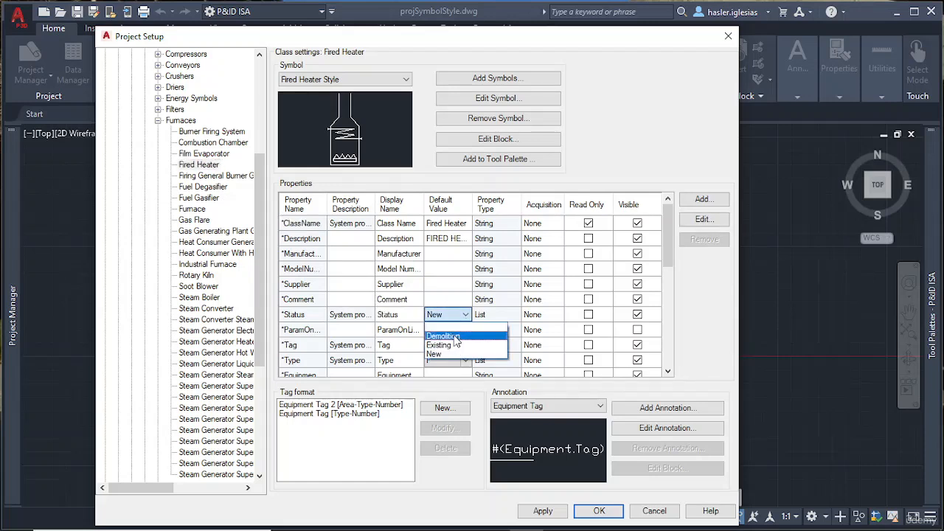
scroll(435, 295, down, 3)
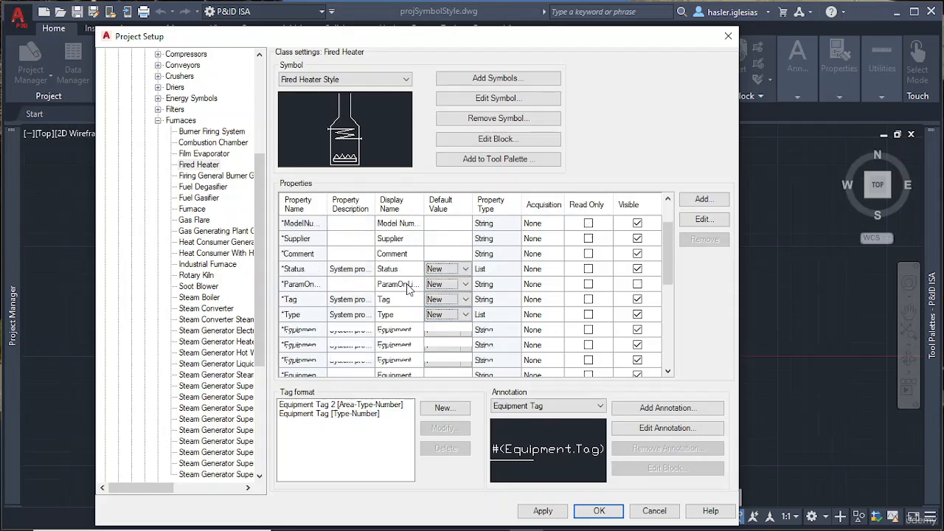
scroll(424, 276, down, 4)
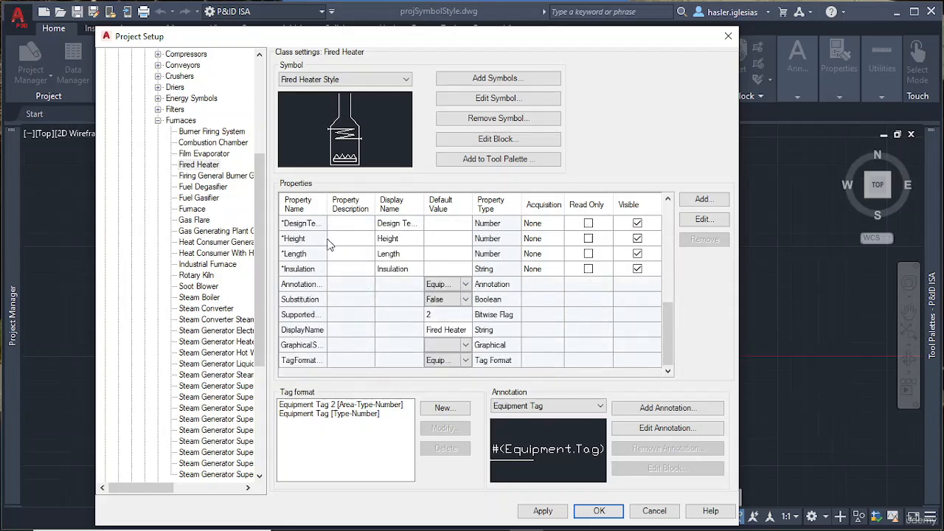
scroll(352, 270, up, 1)
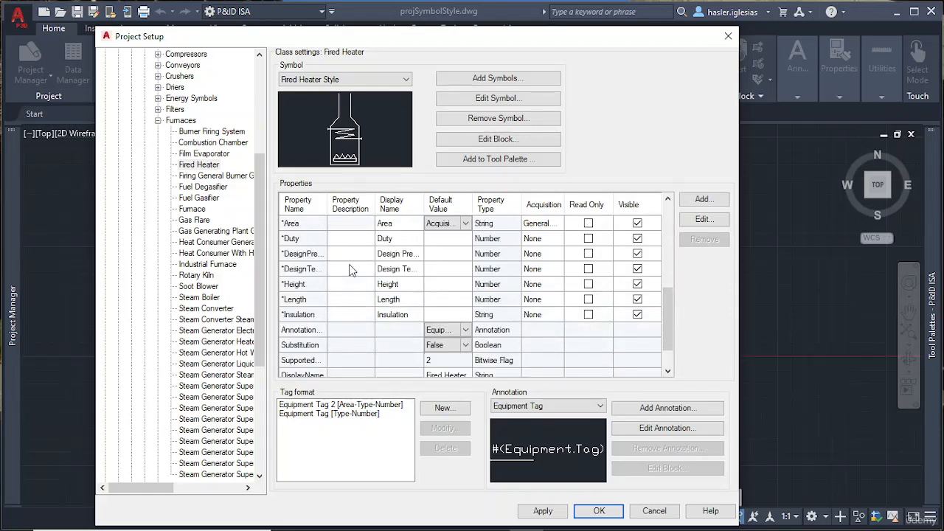
Step: Preview the Fired Heater annotation styles Tag, Oval Tag Style and Furnaces Infotag, and return to Equipment Tag
scroll(421, 320, down, 1)
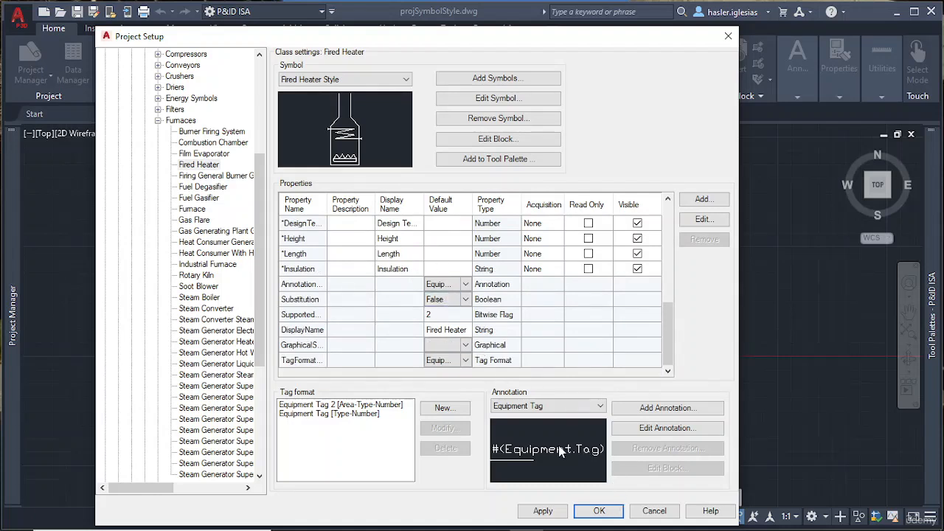
click(539, 409)
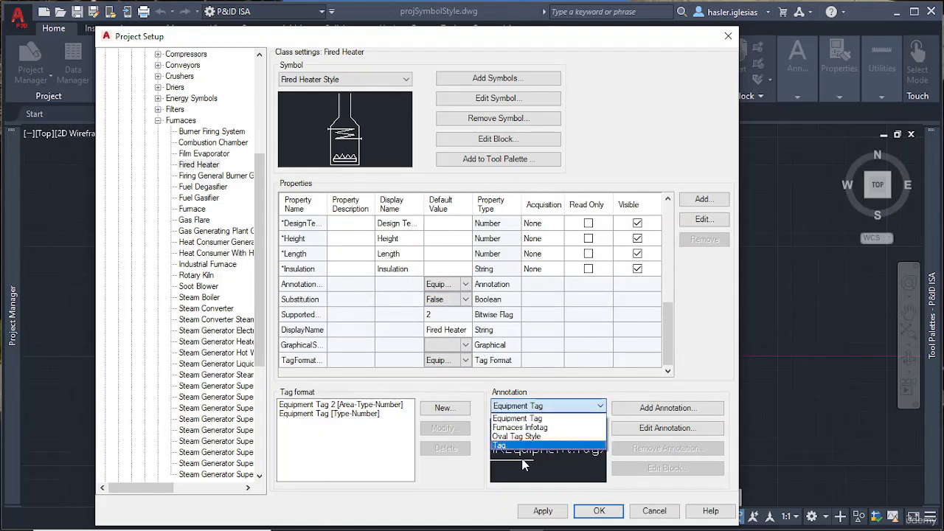
click(506, 446)
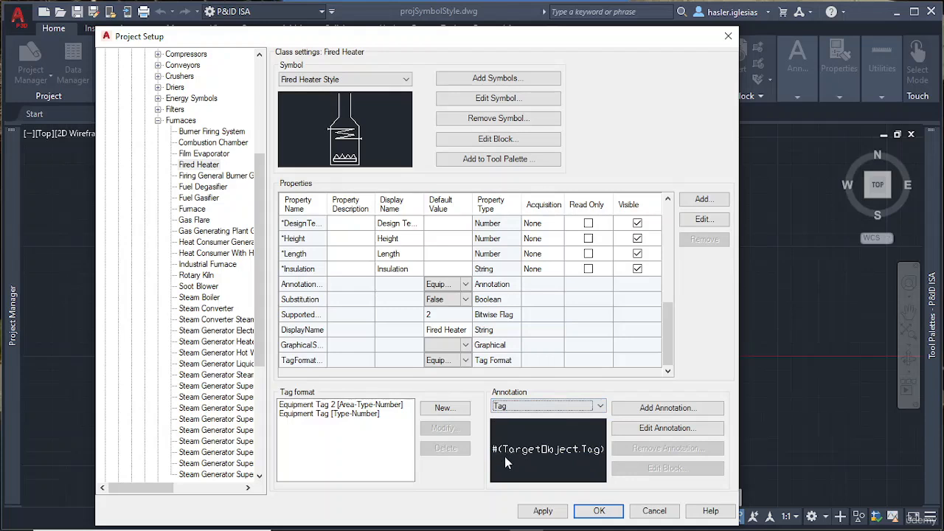
click(547, 407)
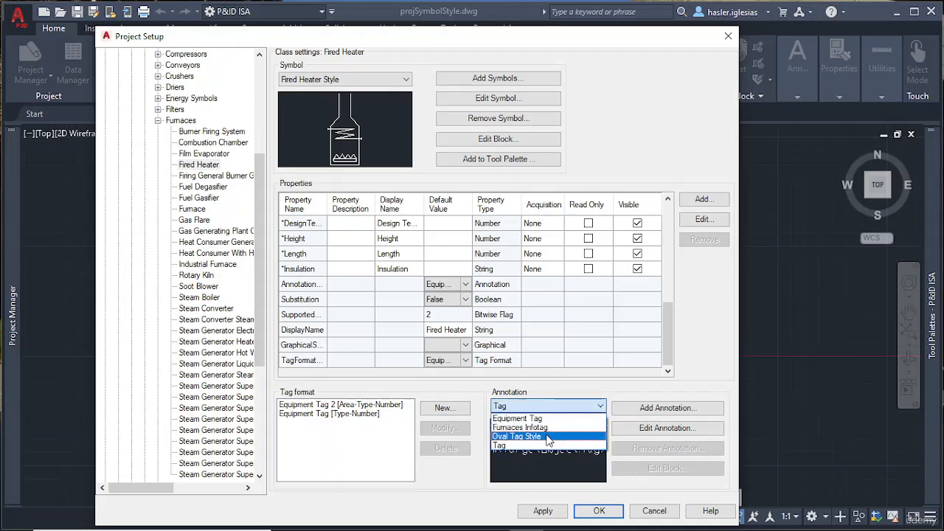
click(547, 436)
click(562, 406)
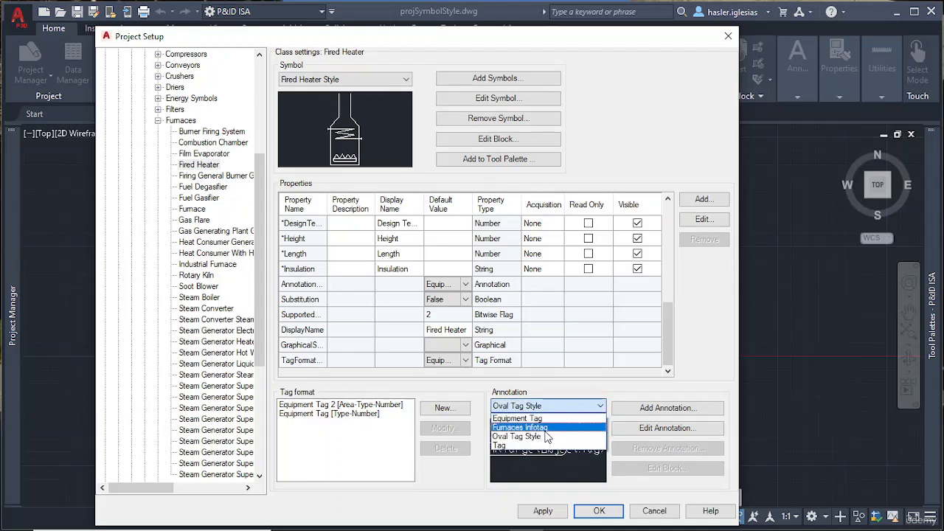
click(546, 427)
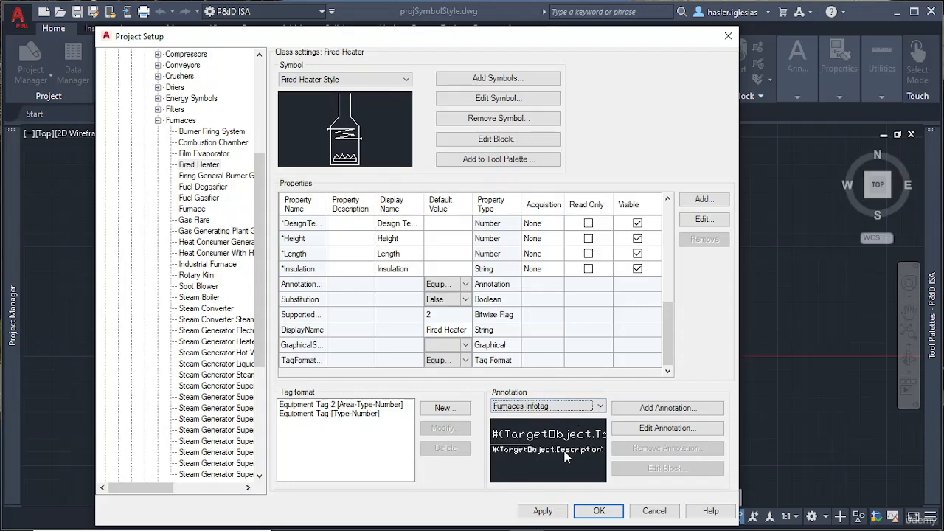
click(560, 406)
click(545, 417)
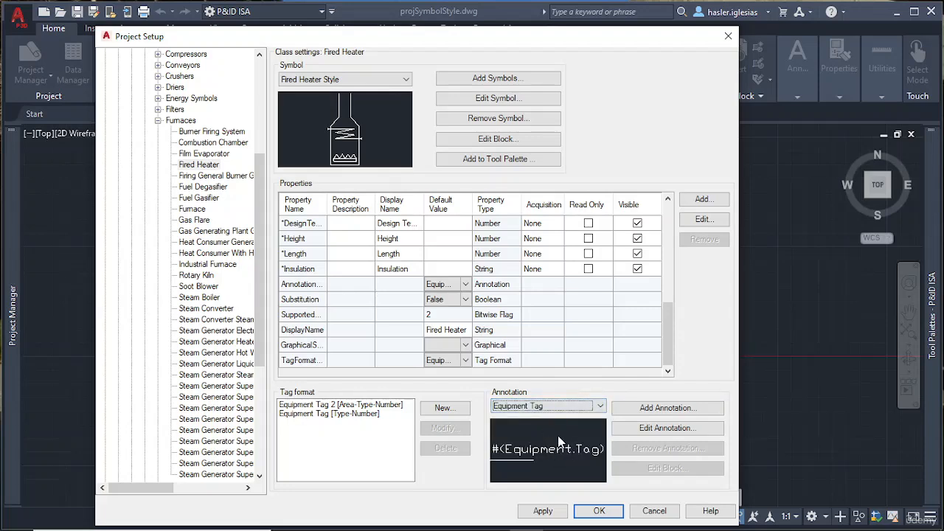
Step: Collapse the Furnaces, Equipment and Engineering Items classes and display the P&ID Painter Settings
click(157, 121)
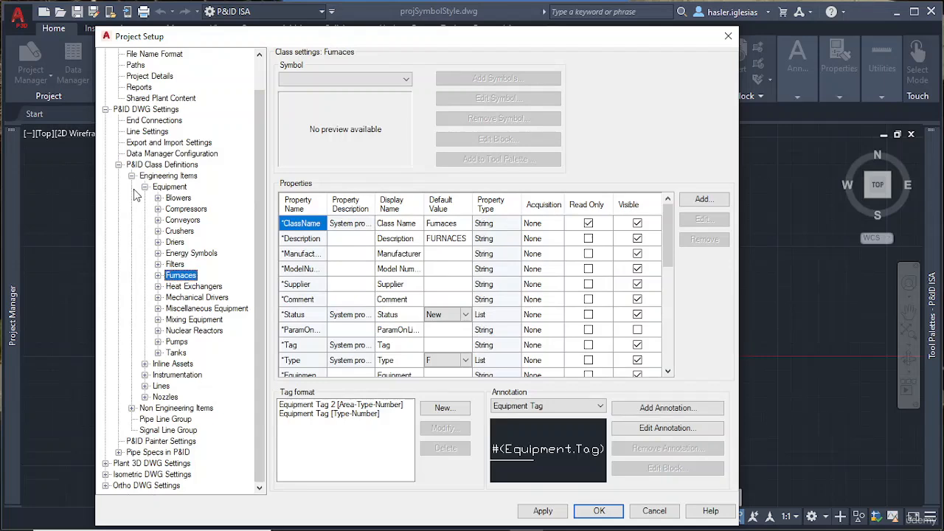
click(144, 187)
click(132, 210)
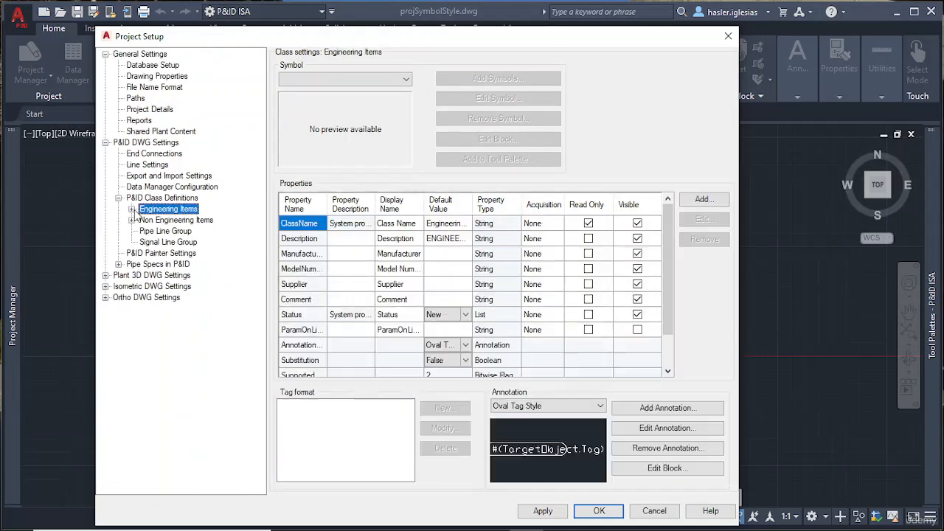
click(138, 255)
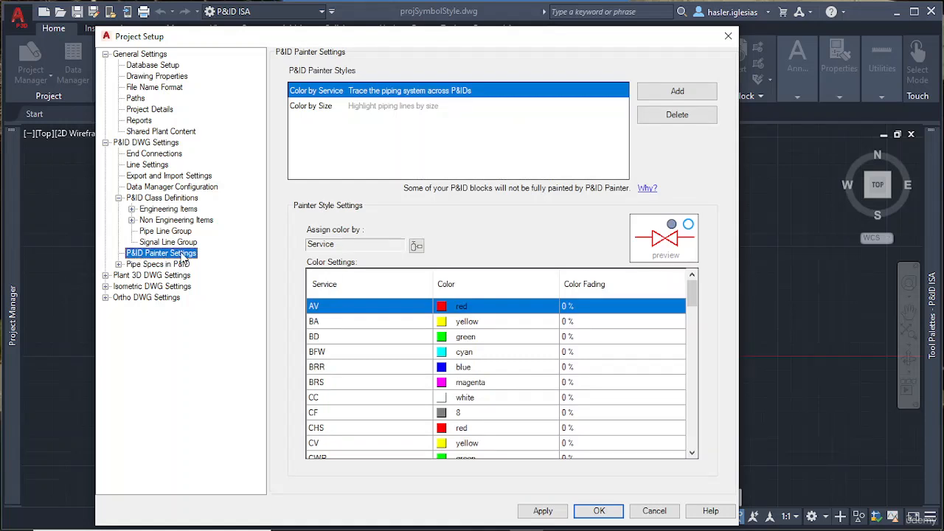
Step: Examine the Color by Service painter style, checking the colors of services BD, WW, VE and SS
click(372, 338)
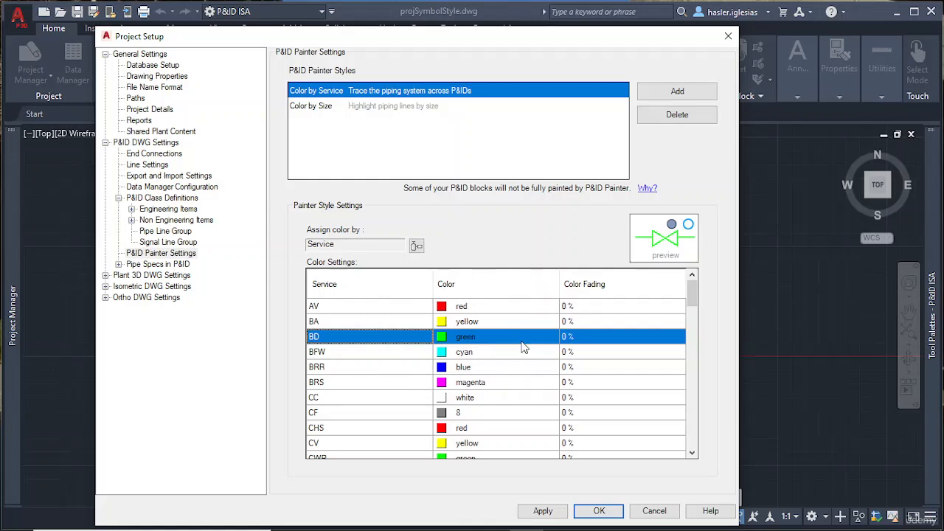
scroll(522, 347, down, 15)
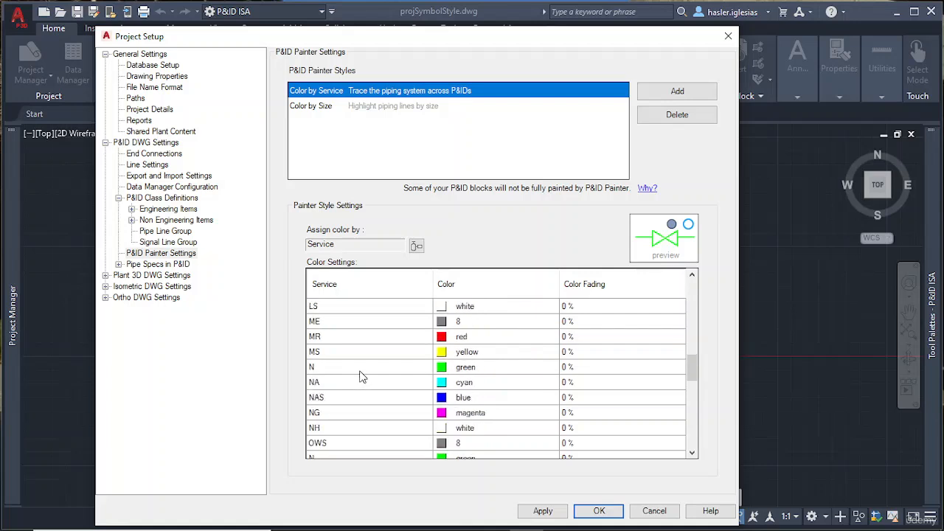
scroll(359, 372, down, 3)
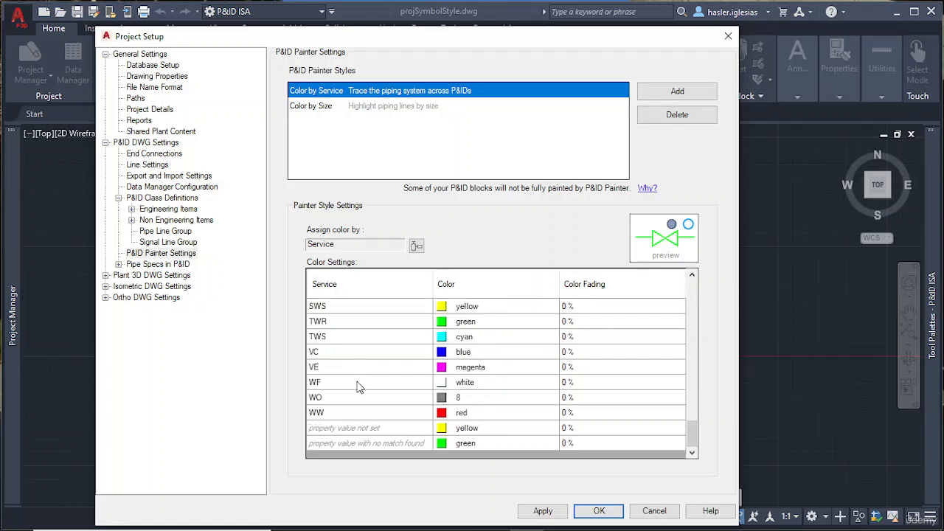
click(321, 413)
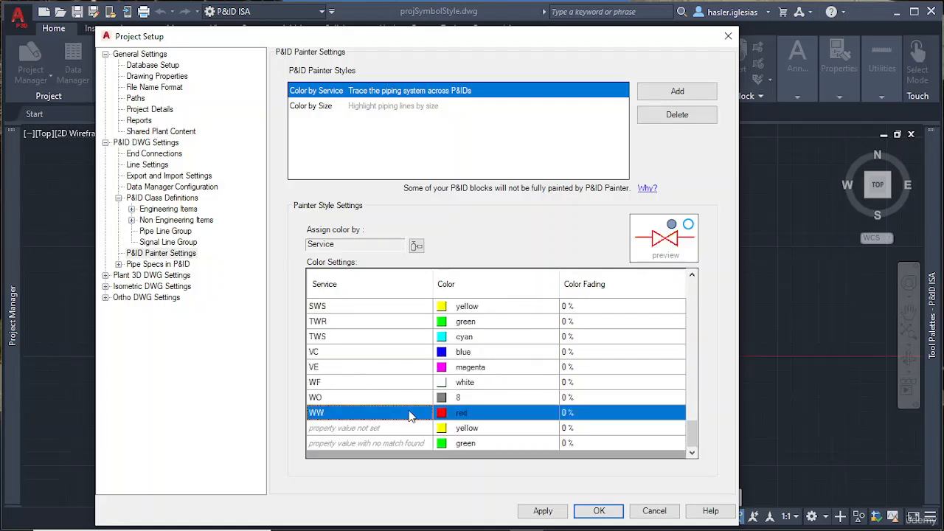
click(339, 367)
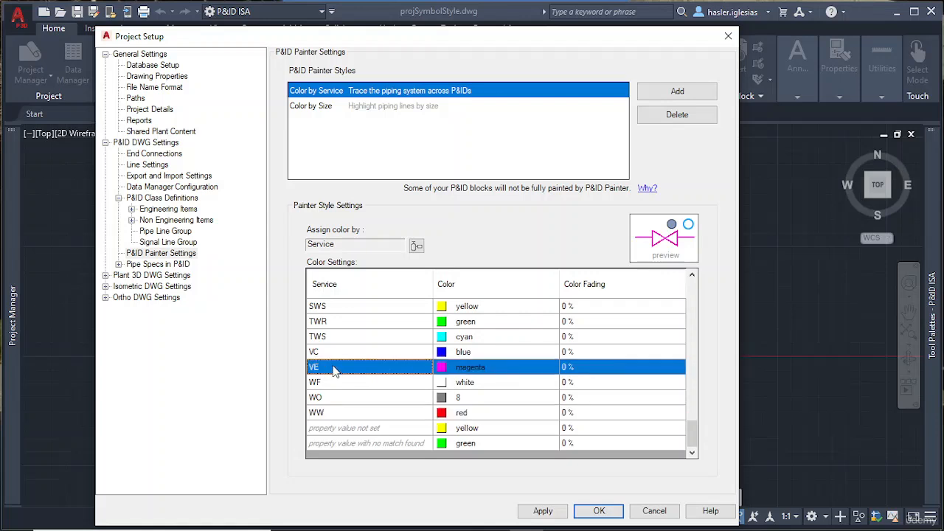
scroll(333, 366, up, 3)
click(332, 382)
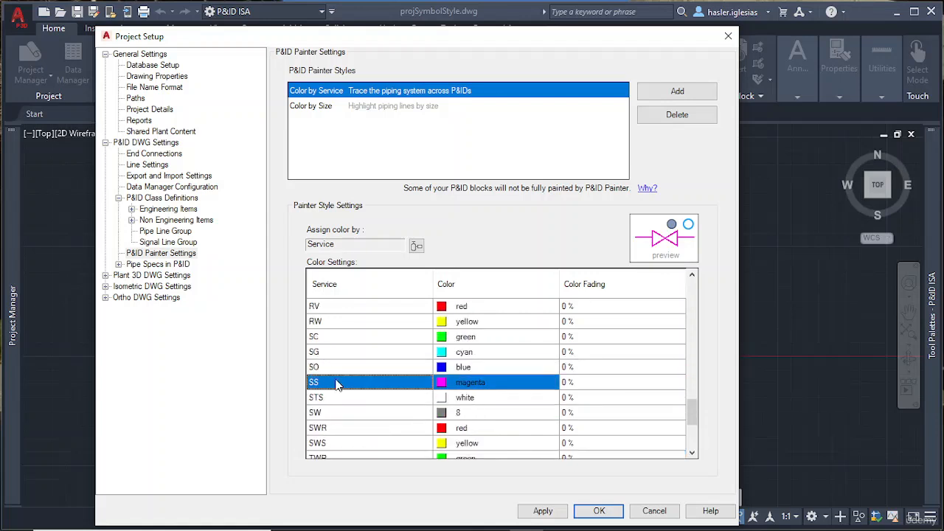
scroll(361, 367, up, 2)
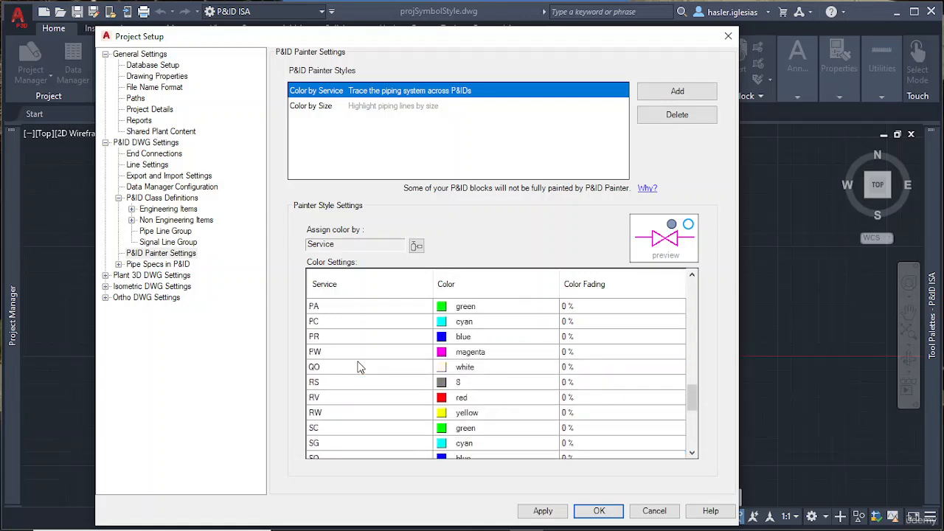
scroll(374, 371, up, 2)
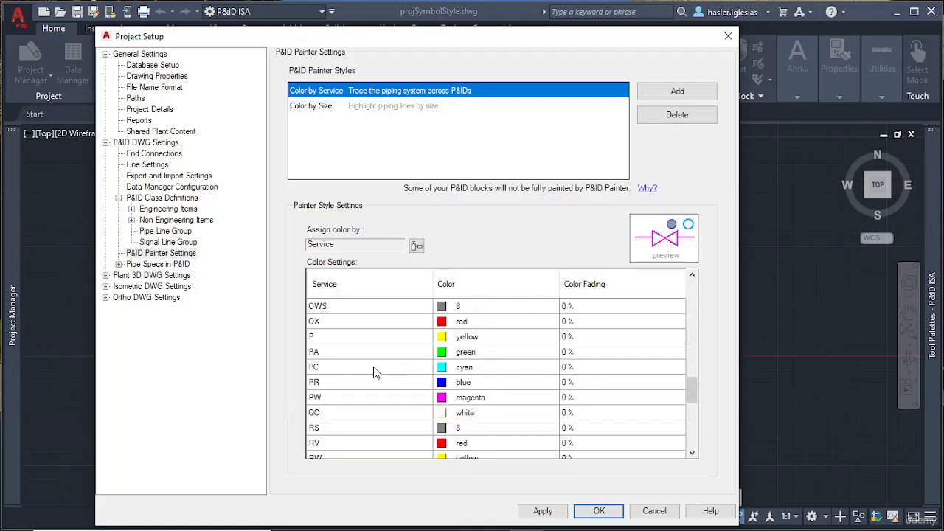
scroll(374, 370, up, 1)
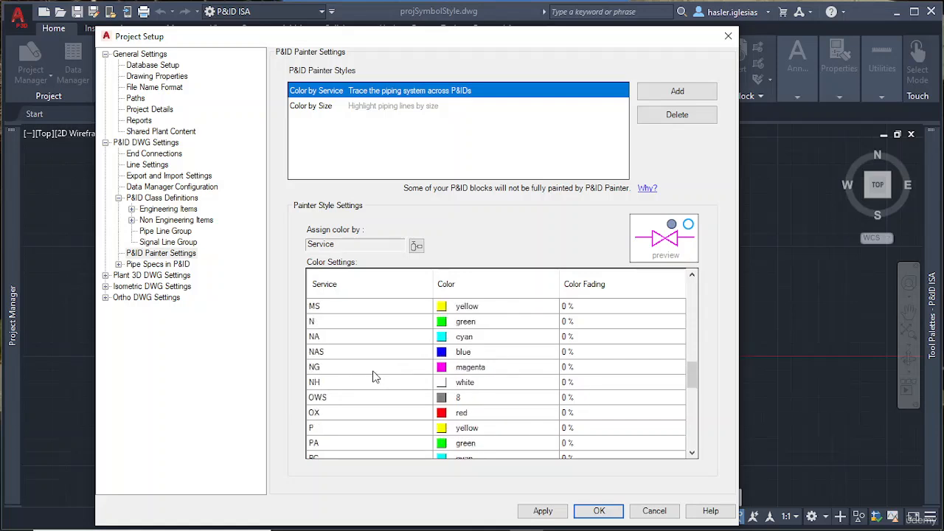
Step: Check the painter colors assigned to the NG, LPG and LNG services and review the services listed above them
click(350, 368)
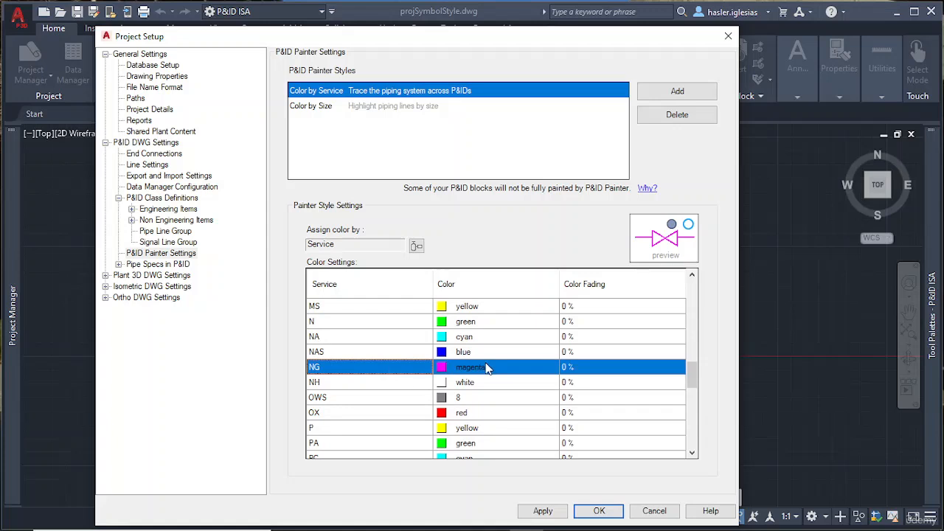
scroll(391, 376, up, 1)
scroll(391, 376, up, 1)
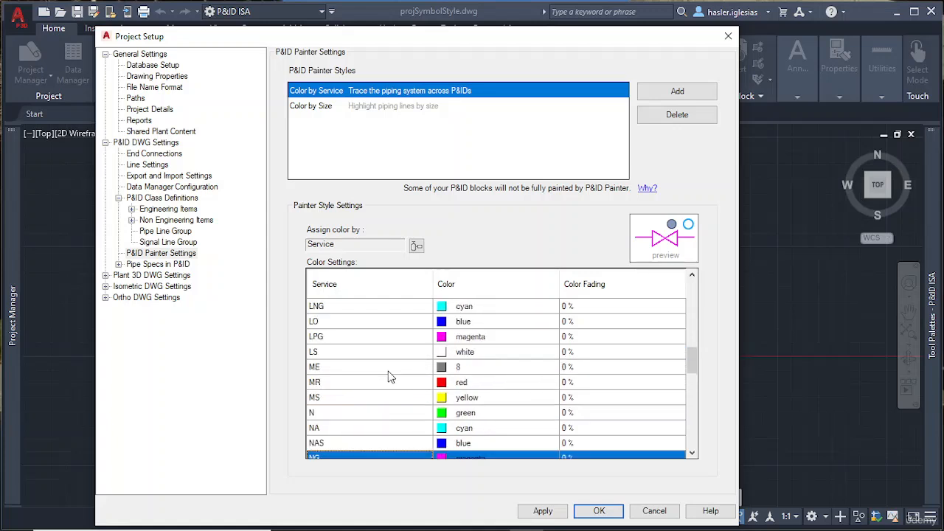
click(337, 341)
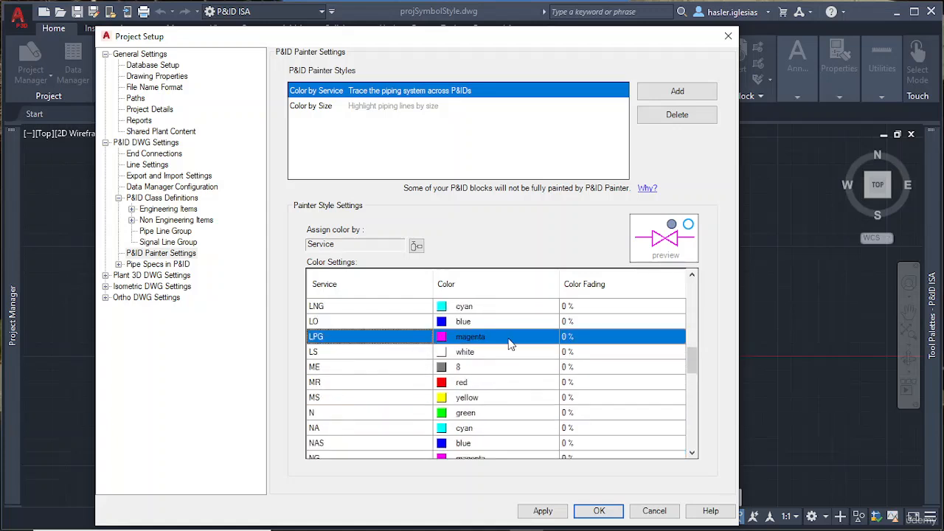
click(332, 308)
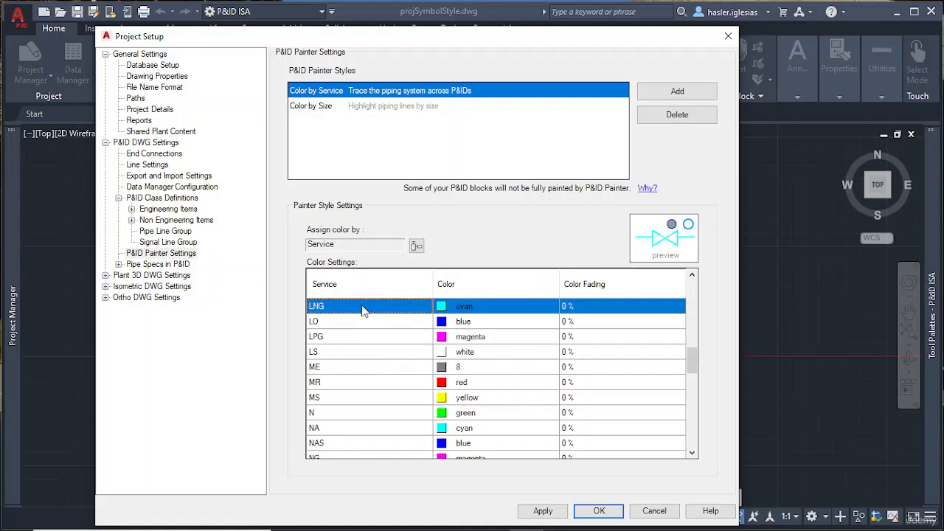
scroll(507, 314, up, 2)
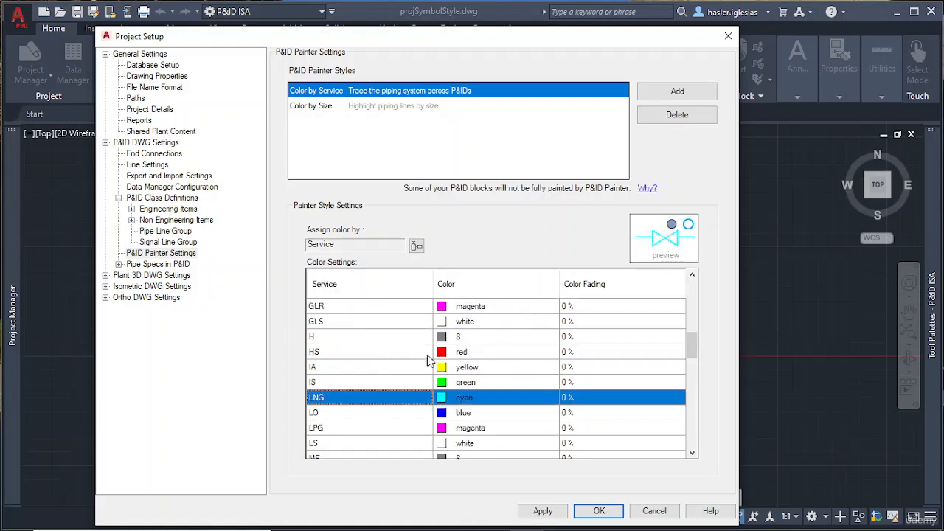
scroll(354, 354, up, 4)
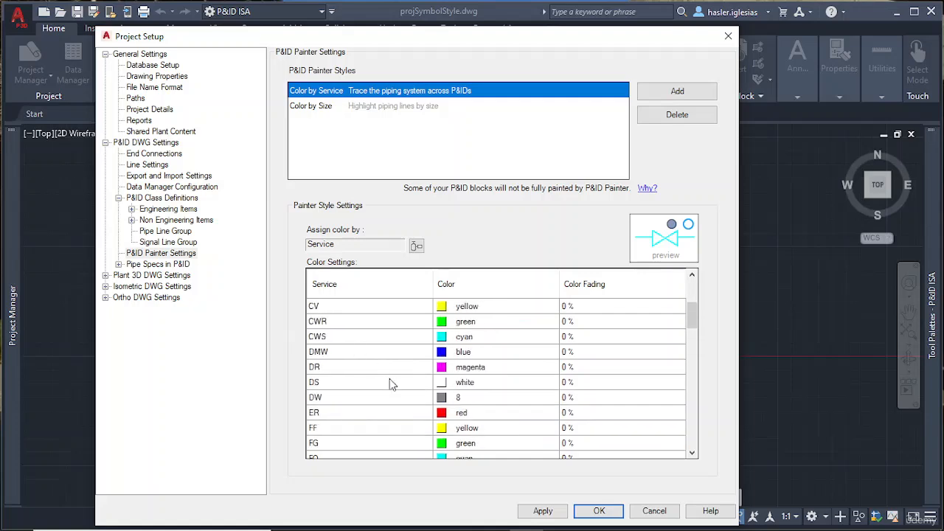
Step: Examine the color choices available for the DMW service without changing its color
click(515, 352)
click(515, 352)
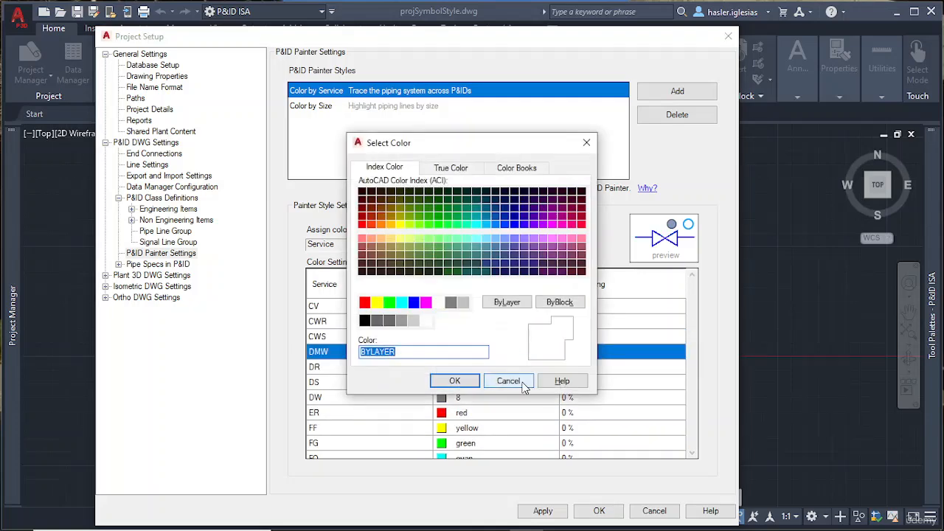
click(508, 380)
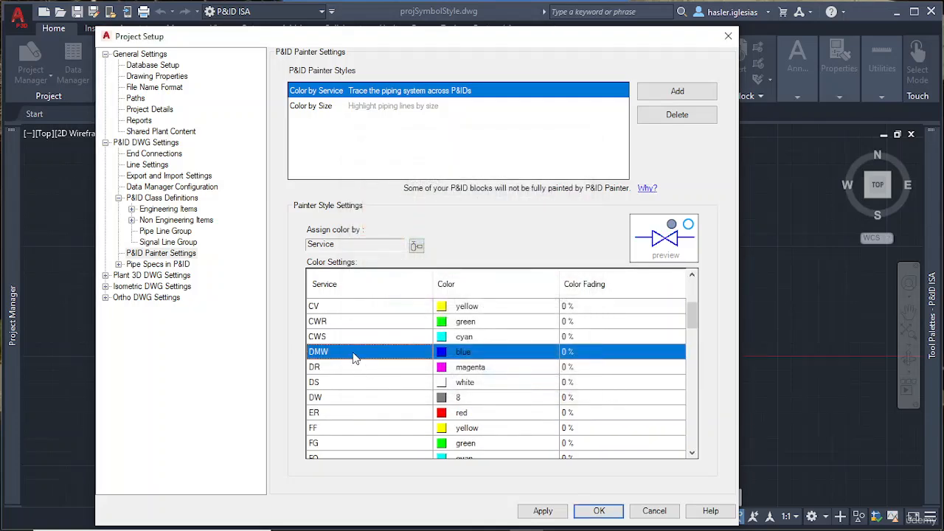
click(474, 352)
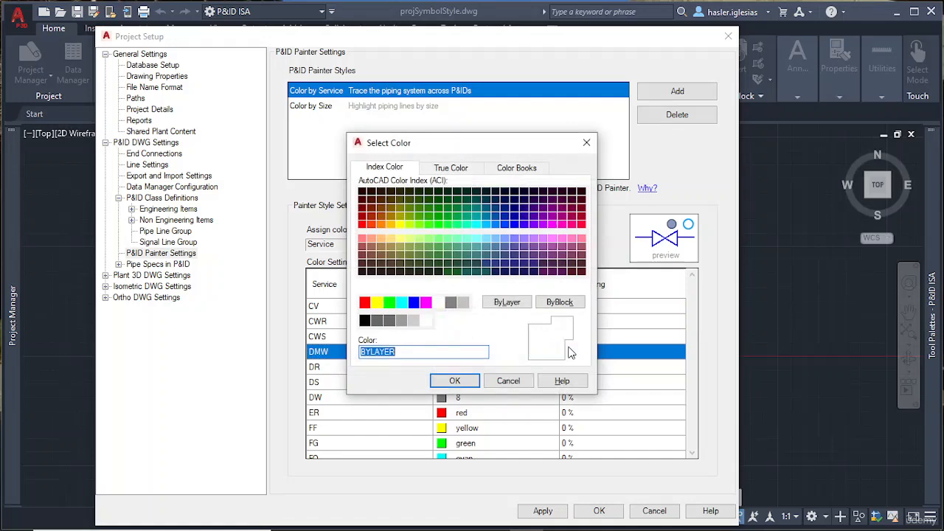
click(509, 380)
Step: Set the Pipe Specs in P&ID option to Spec Driven Project
click(134, 264)
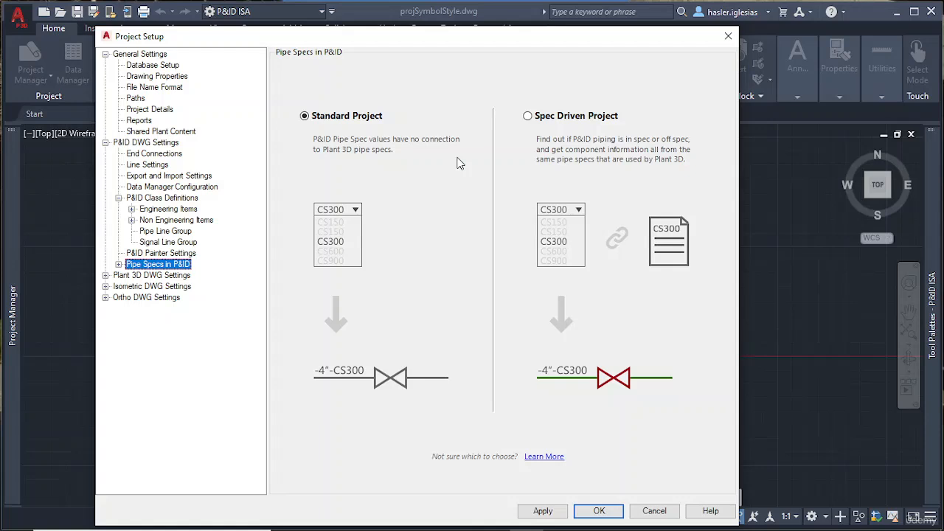
click(528, 117)
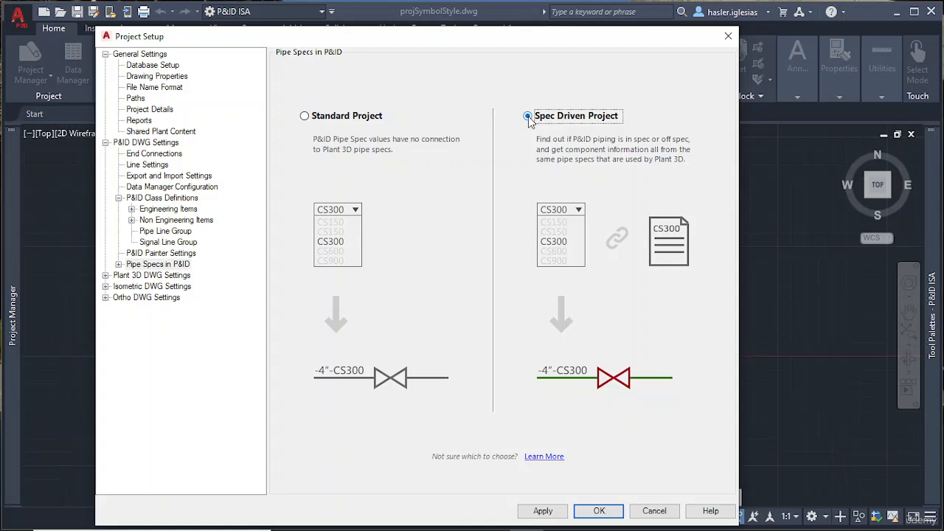
Step: Display the Pipe Spec Object Mapping and check which spec object is mapped to the jacketed, primary and secondary pipe line segments
click(118, 265)
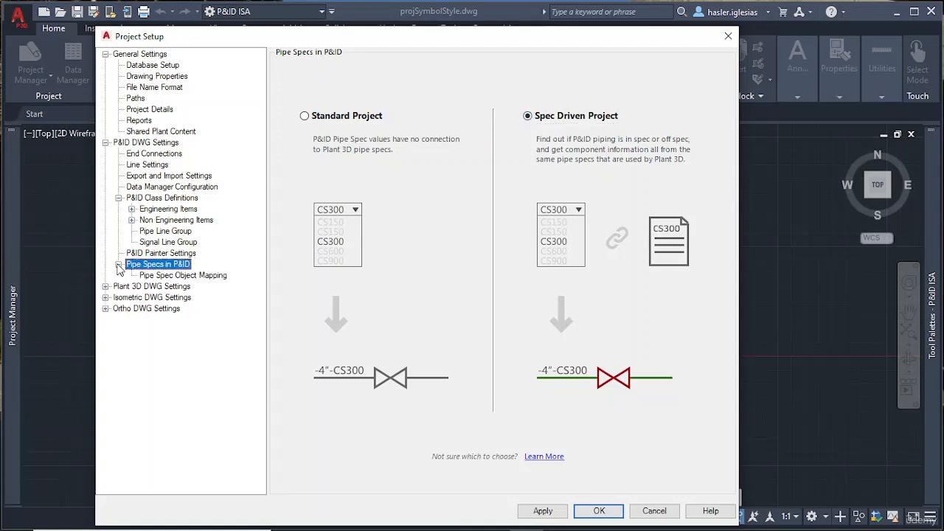
click(181, 277)
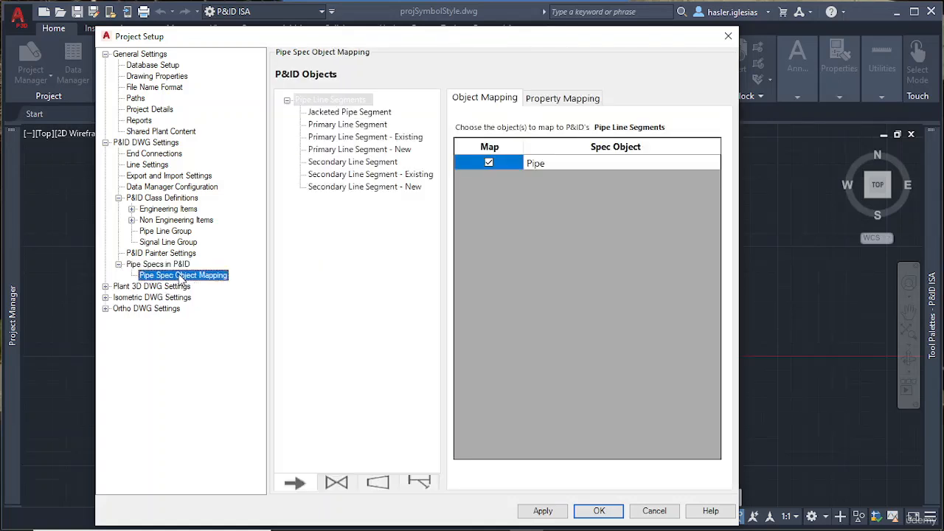
click(360, 115)
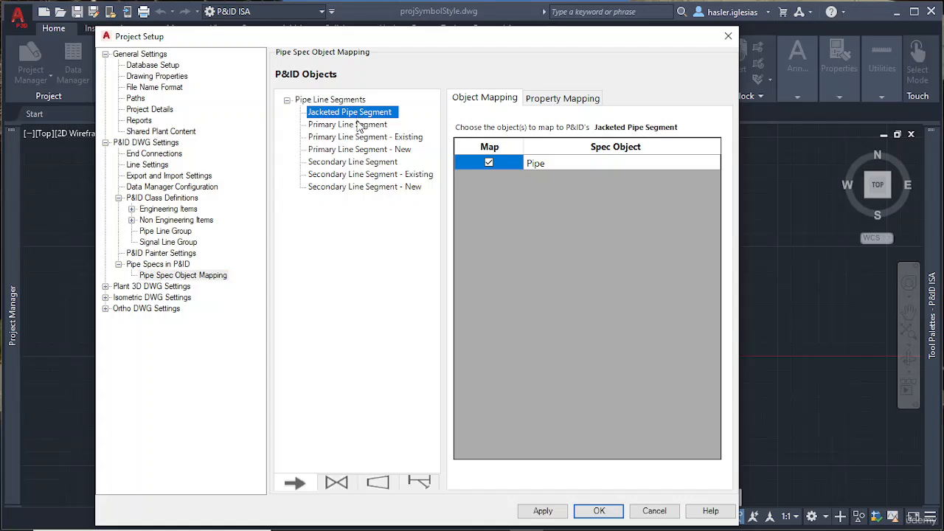
click(359, 125)
click(359, 138)
click(361, 188)
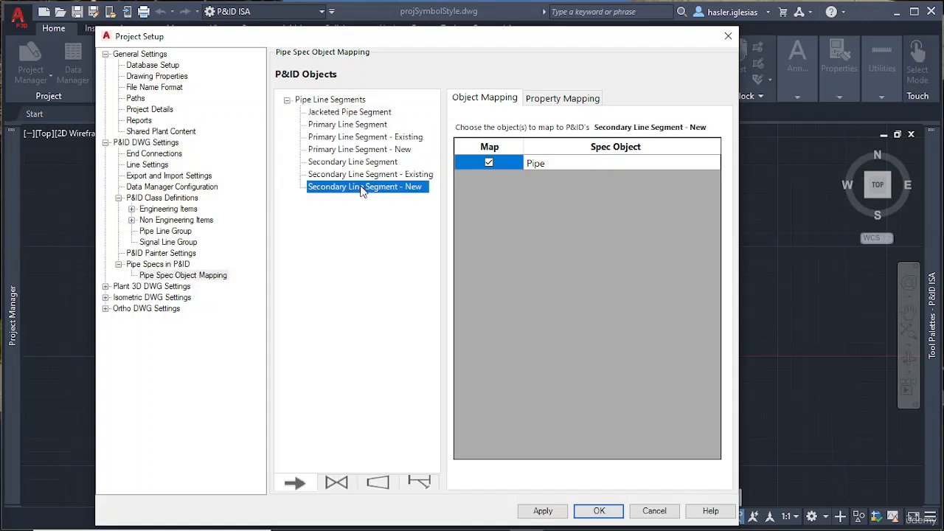
click(334, 113)
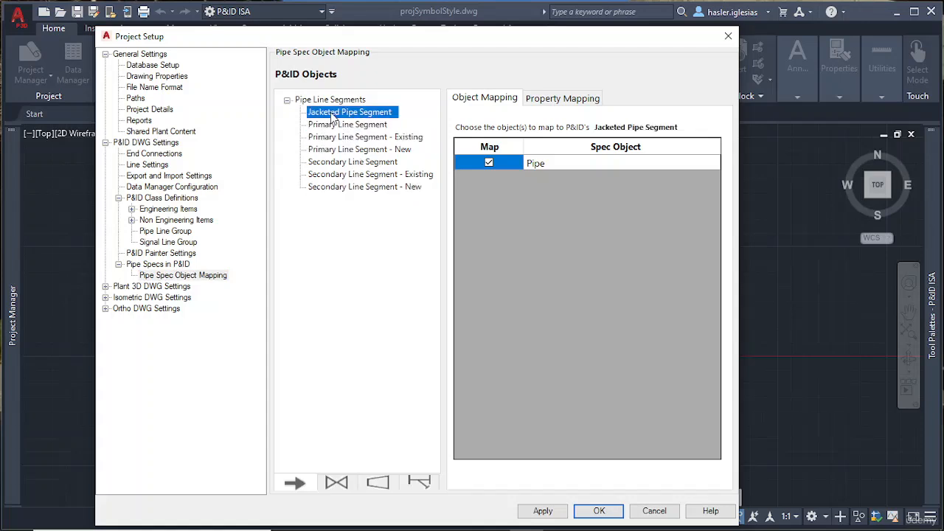
Step: Check the spec object mapped to Primary Line Segment and to its Existing and New variants
click(350, 126)
click(355, 138)
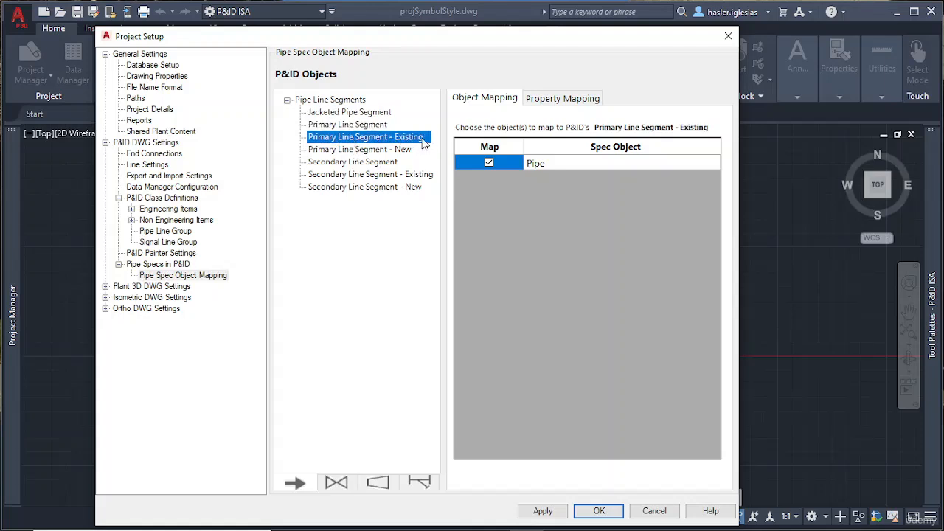
click(356, 151)
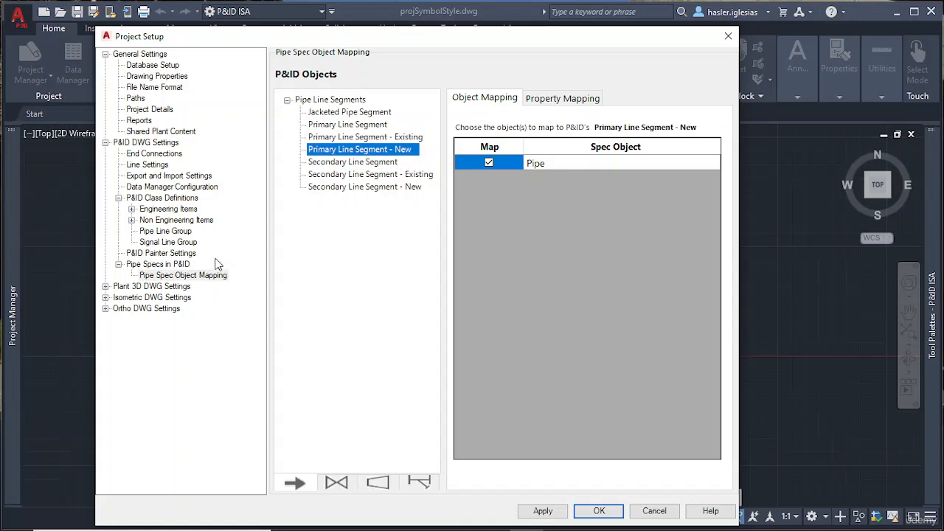
Step: Show only the Plant 3D DWG Settings branch expanded and view its export and import settings and data manager configuration
click(139, 287)
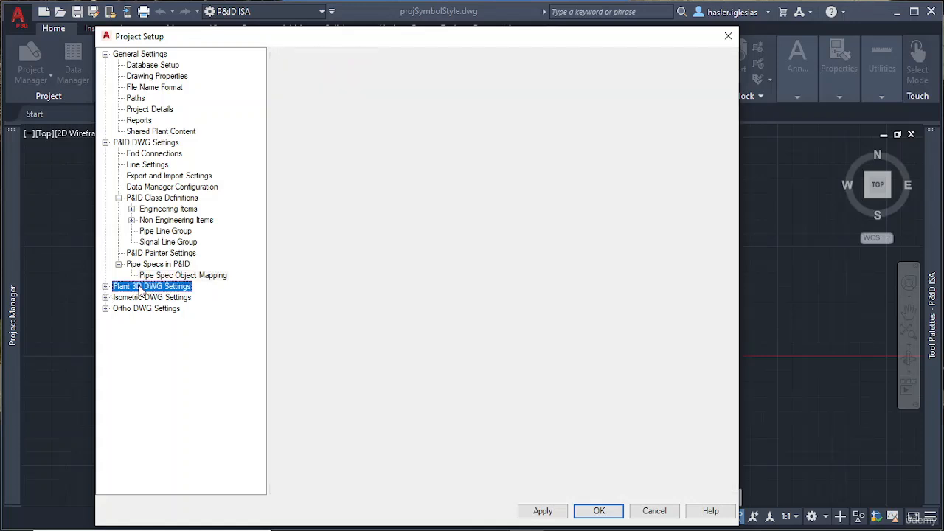
click(106, 143)
click(105, 54)
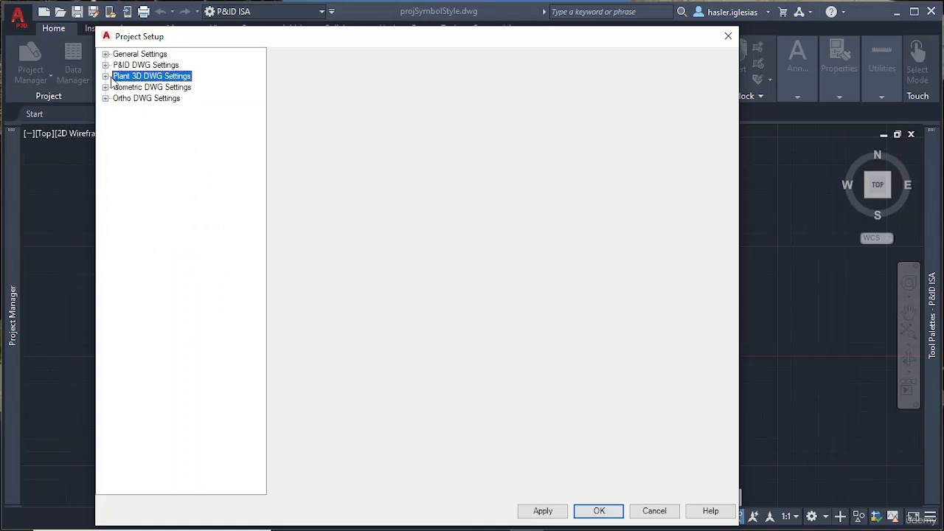
click(105, 76)
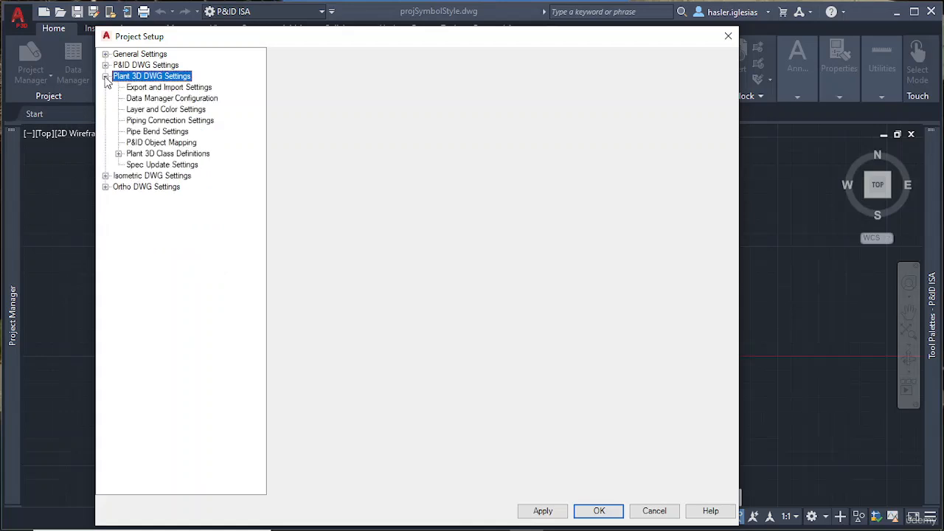
click(148, 89)
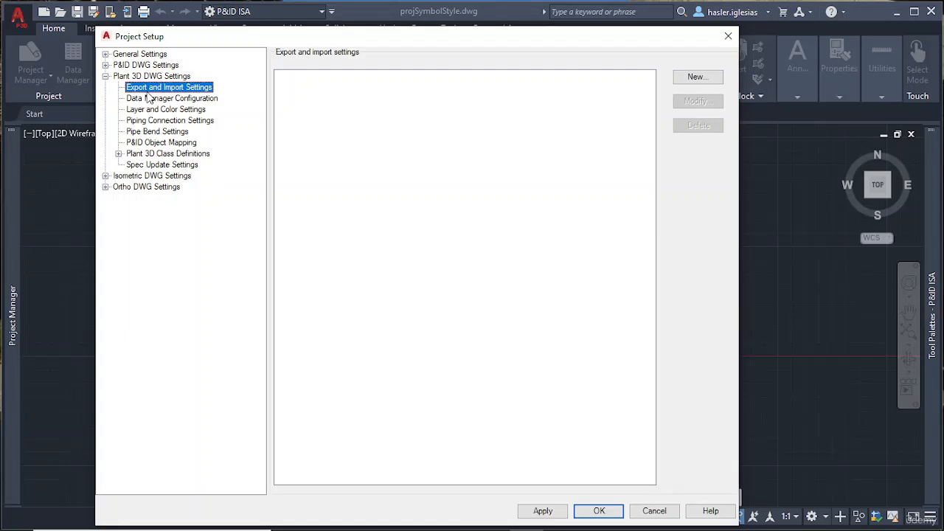
click(173, 101)
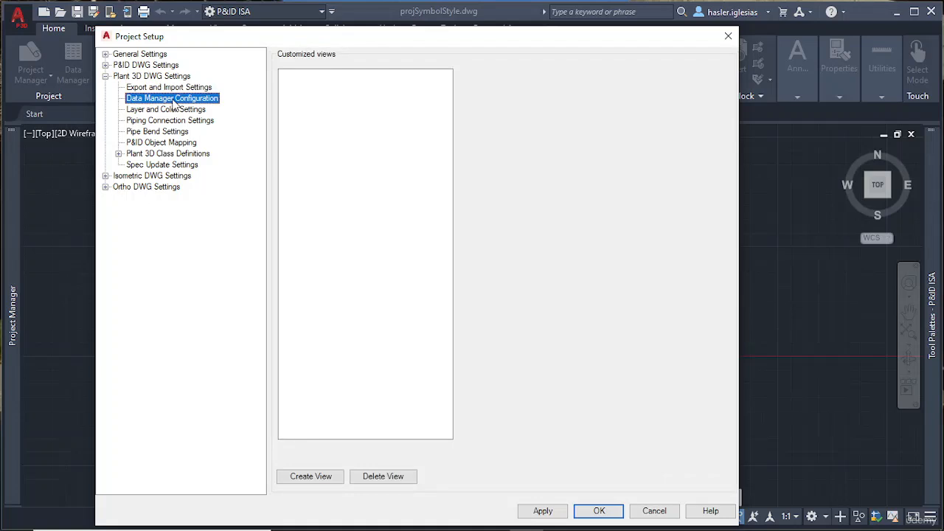
Step: Display the Plant 3D layer and color settings and review the colors assigned to the nominal diameters
click(158, 111)
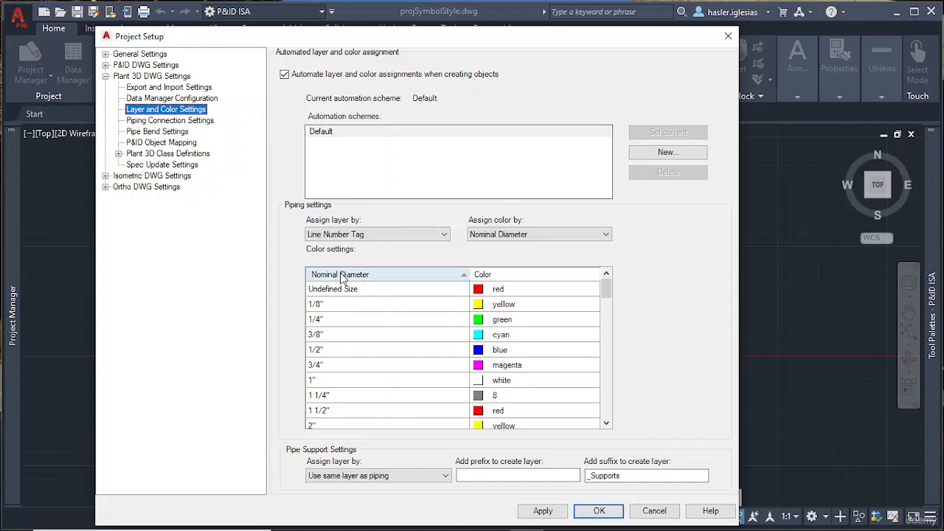
scroll(347, 354, down, 7)
scroll(342, 351, down, 9)
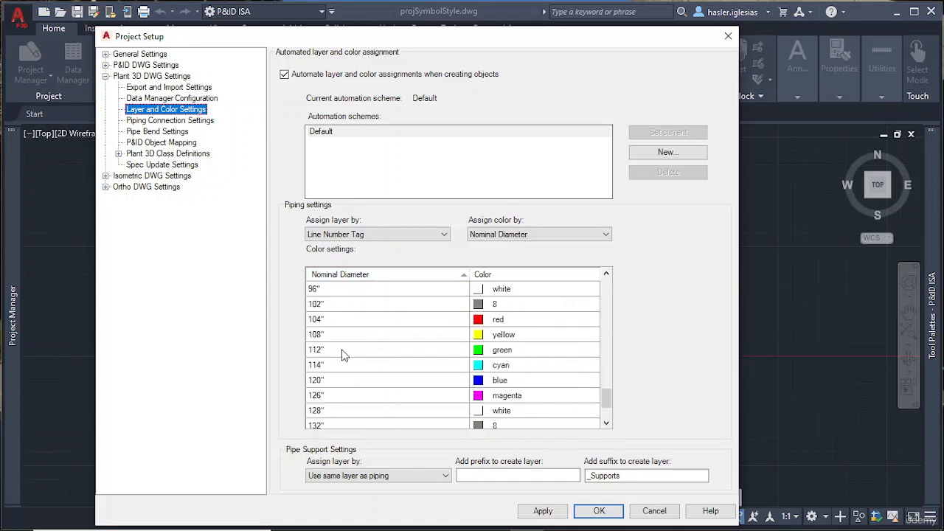
scroll(343, 355, up, 6)
scroll(342, 355, up, 5)
Step: Examine the available properties for assigning piping layers and colors without changing either assignment
click(409, 234)
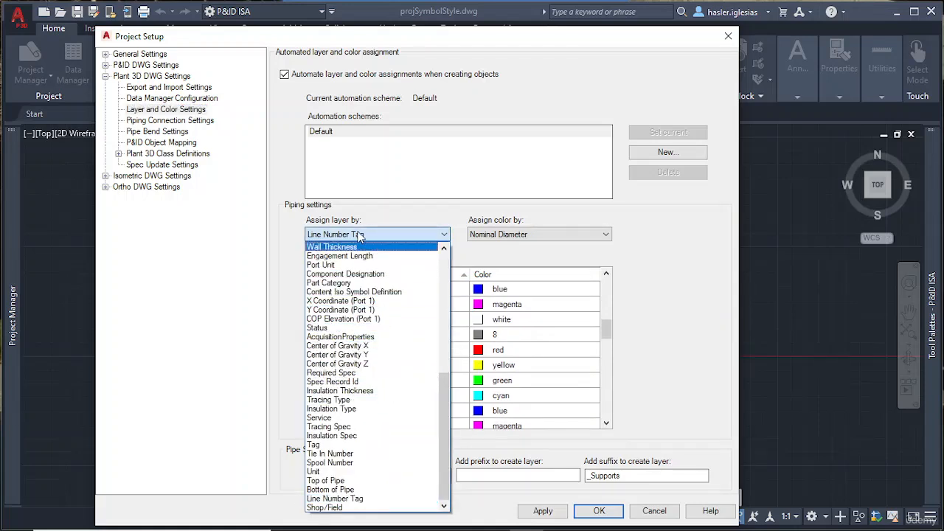
click(295, 236)
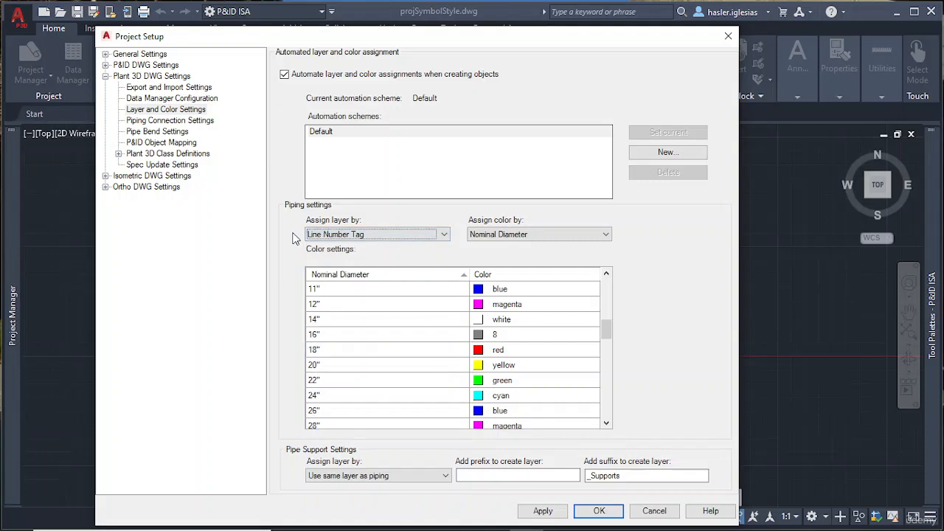
click(359, 234)
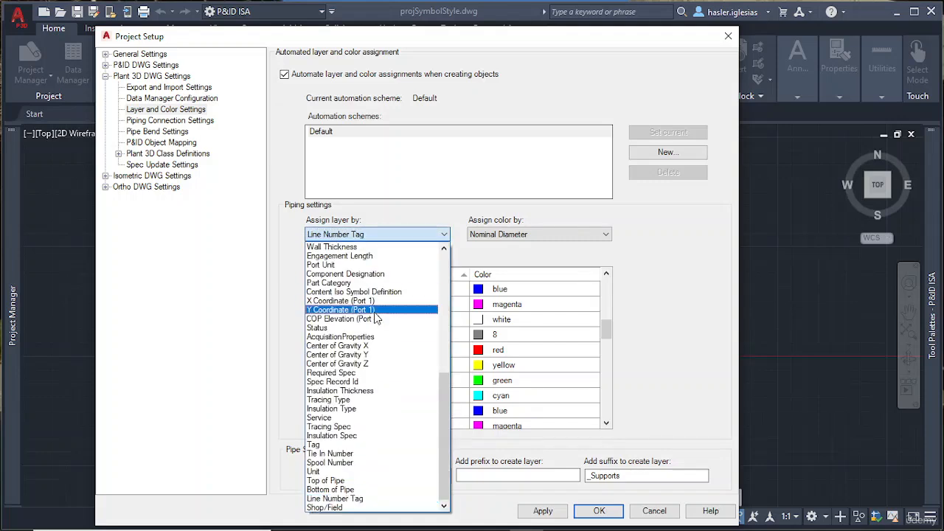
click(345, 230)
click(524, 236)
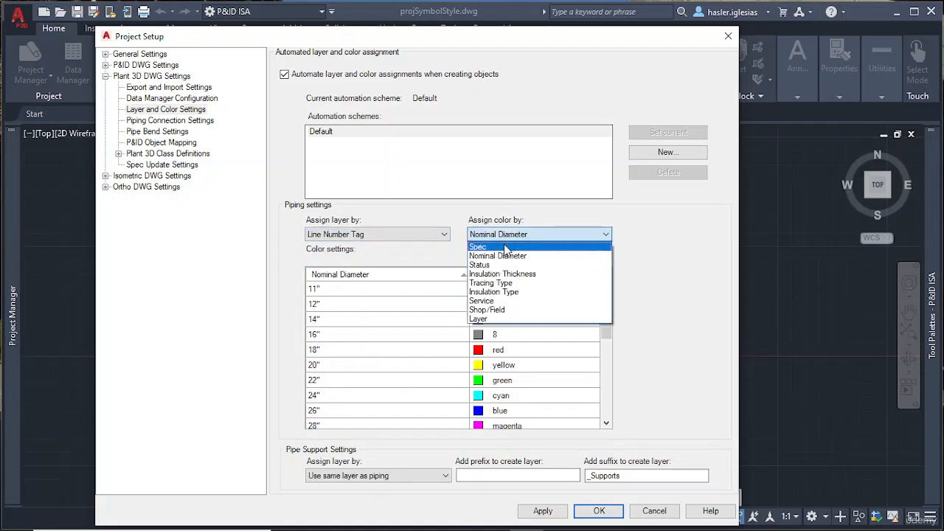
click(449, 252)
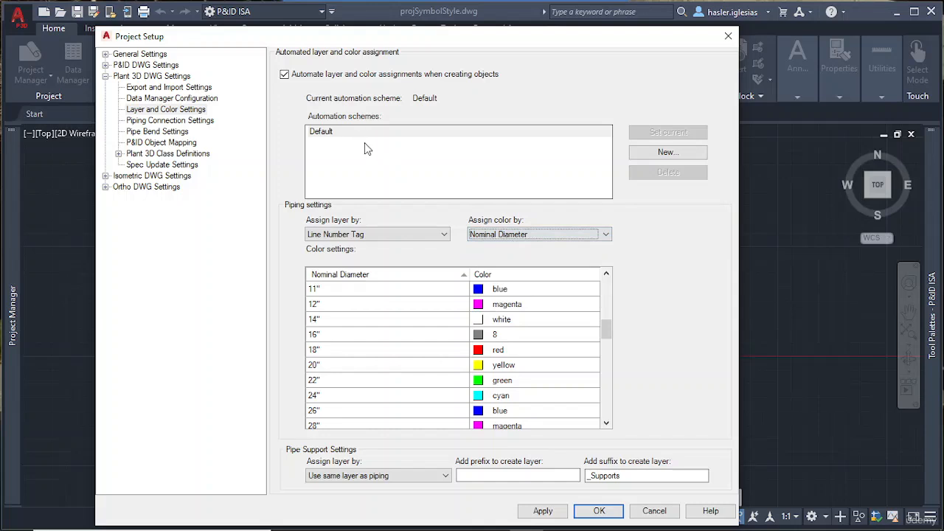
Step: Display the piping connection settings and inspect the buttweld and mixed buttweld simple joints
click(183, 122)
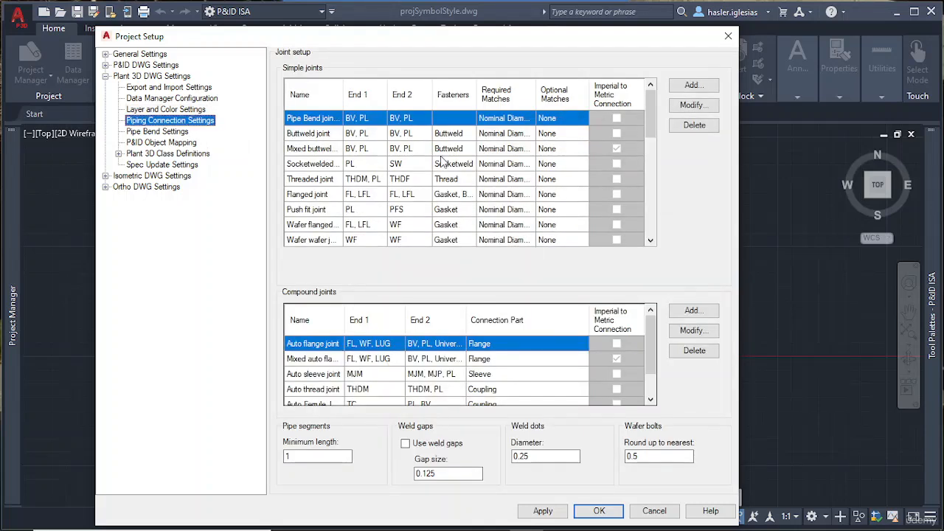
click(312, 135)
click(314, 152)
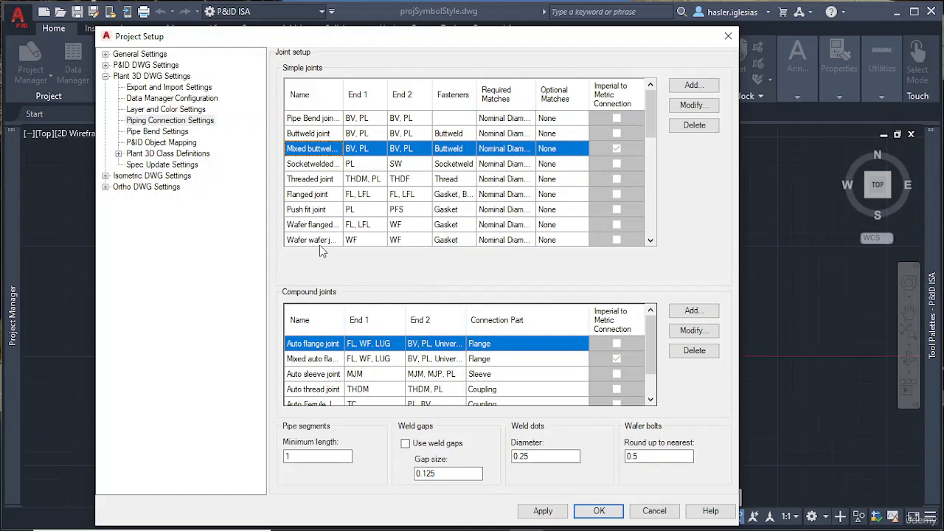
Step: Display the pipe bend settings and inspect the default radius and tangent lengths for the small nominal diameters
click(166, 133)
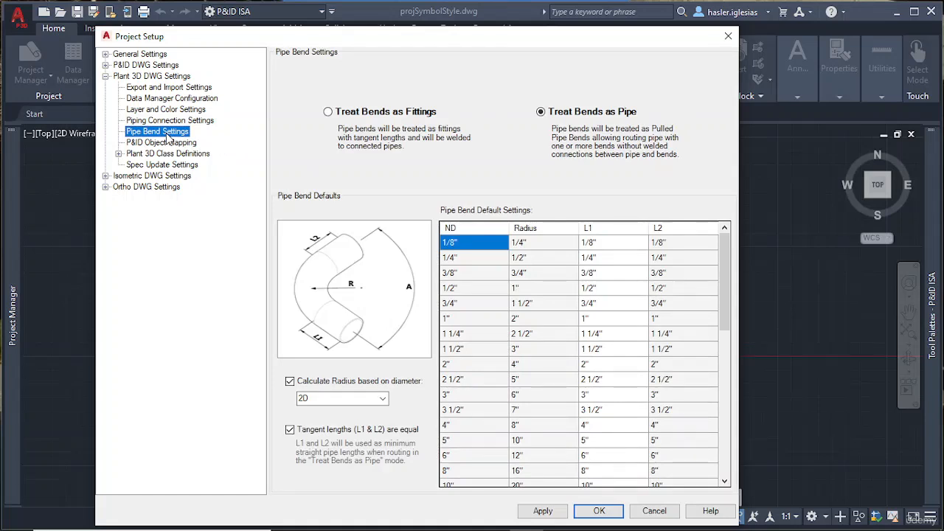
click(453, 274)
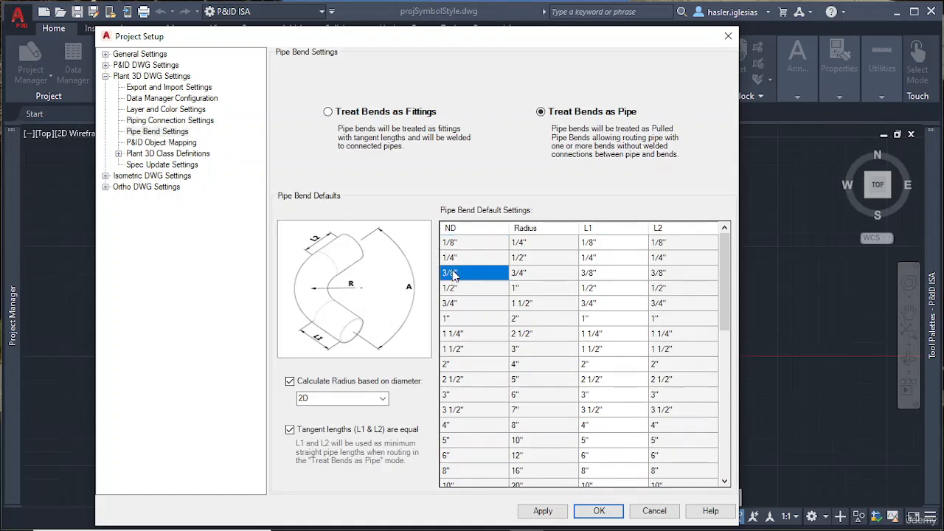
click(484, 309)
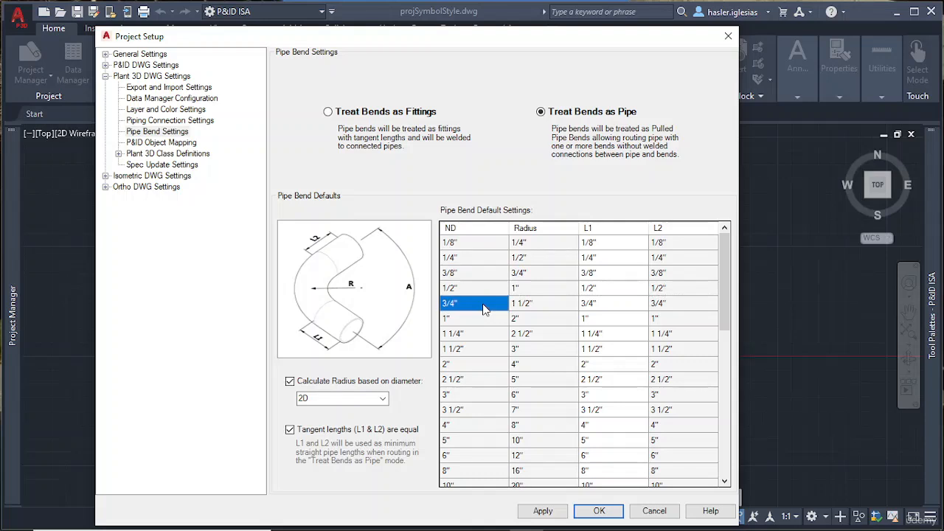
click(550, 337)
click(614, 290)
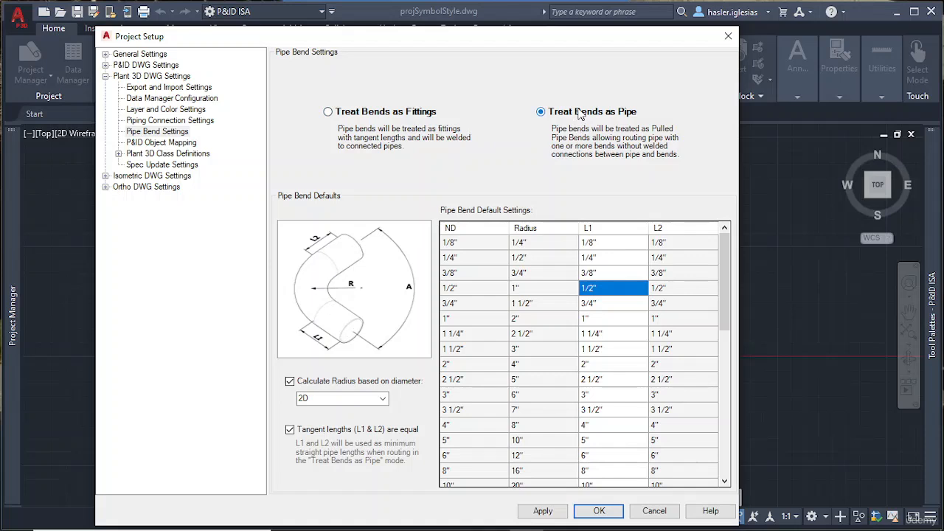
Step: Display the P&ID Object Mapping and check the Plant 3D mappings of the self-contained backpressure regulator, diaphragm, electro-hydraulic and hand wheel actuators
click(163, 143)
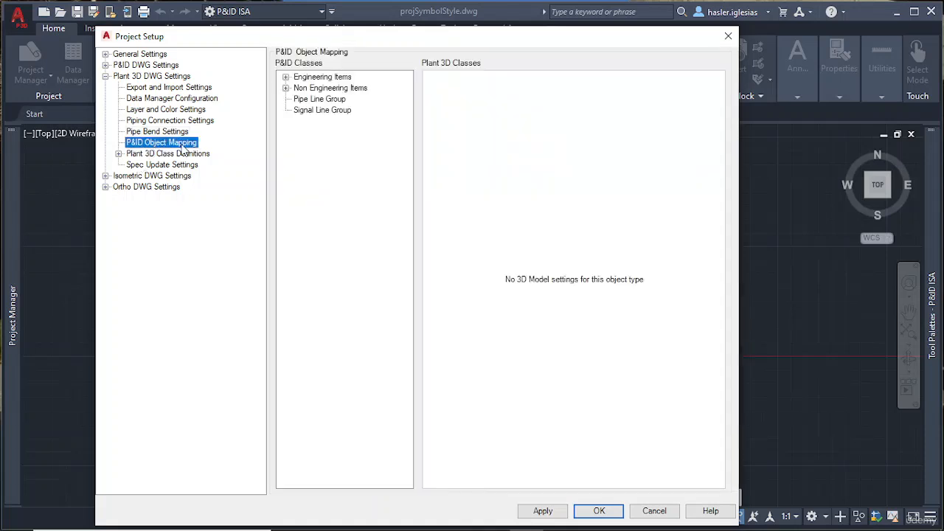
click(285, 88)
click(299, 98)
click(338, 121)
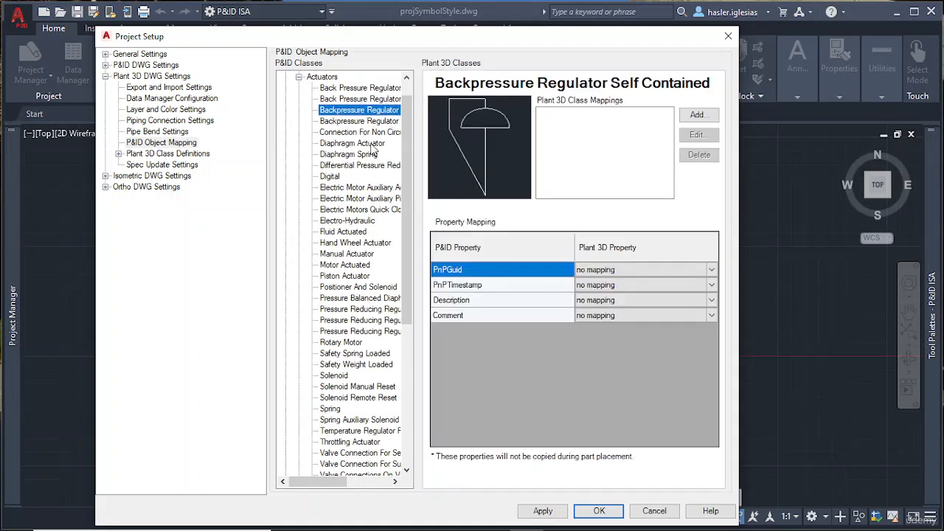
click(361, 144)
click(365, 221)
click(359, 243)
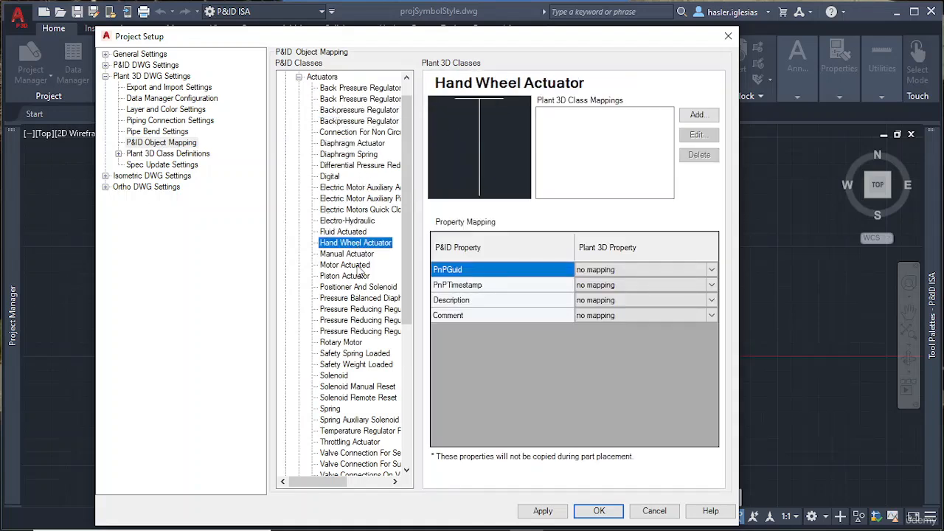
Step: Check the Plant 3D mappings of further actuators, including positioner and solenoid, manual, safety spring loaded, digital and back pressure regulator
click(359, 287)
click(339, 198)
click(346, 254)
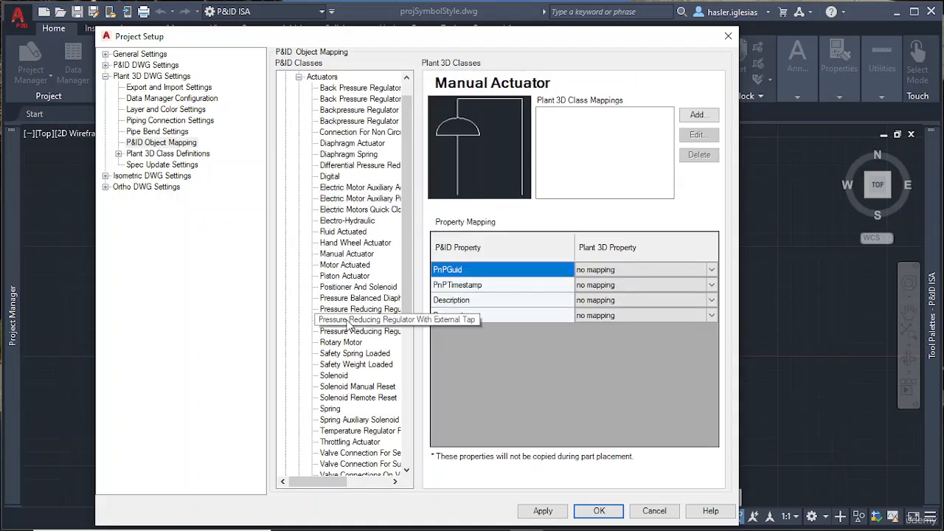
click(350, 353)
click(330, 176)
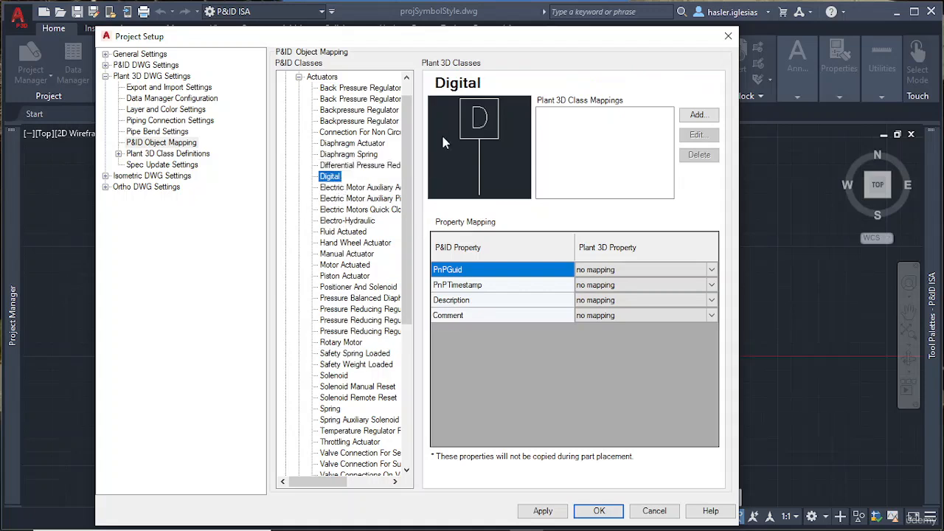
click(333, 90)
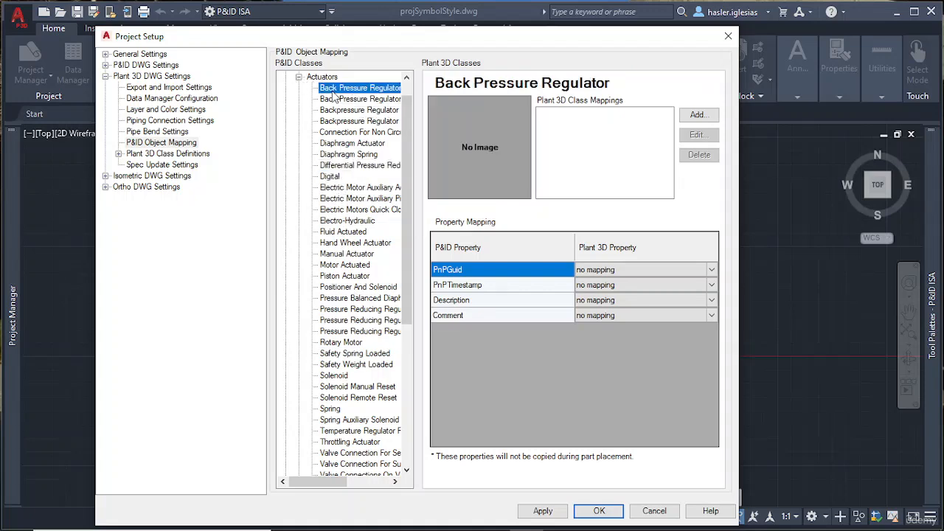
click(346, 110)
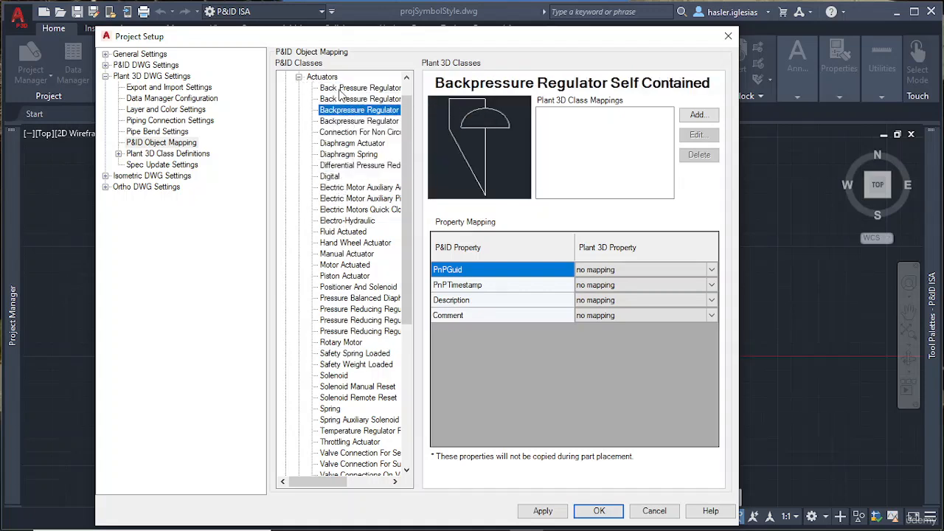
scroll(313, 89, up, 1)
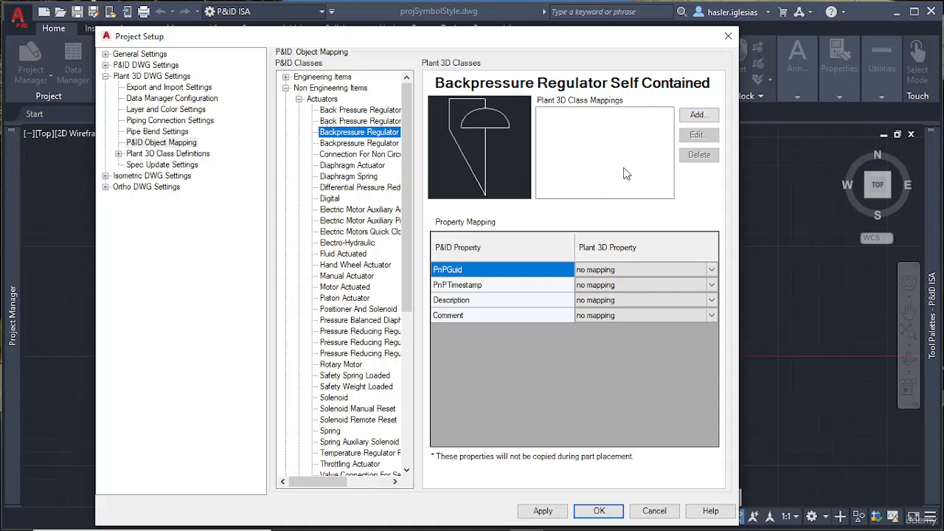
Step: Expand the engineering equipment classes down to Pumps and show the object mapping of Centrifugal Sump Pump
click(286, 87)
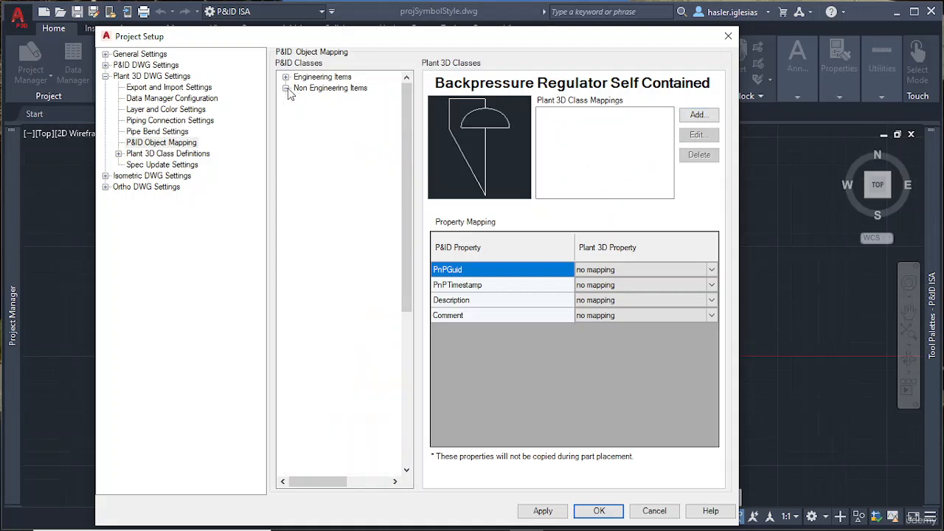
click(285, 77)
click(298, 88)
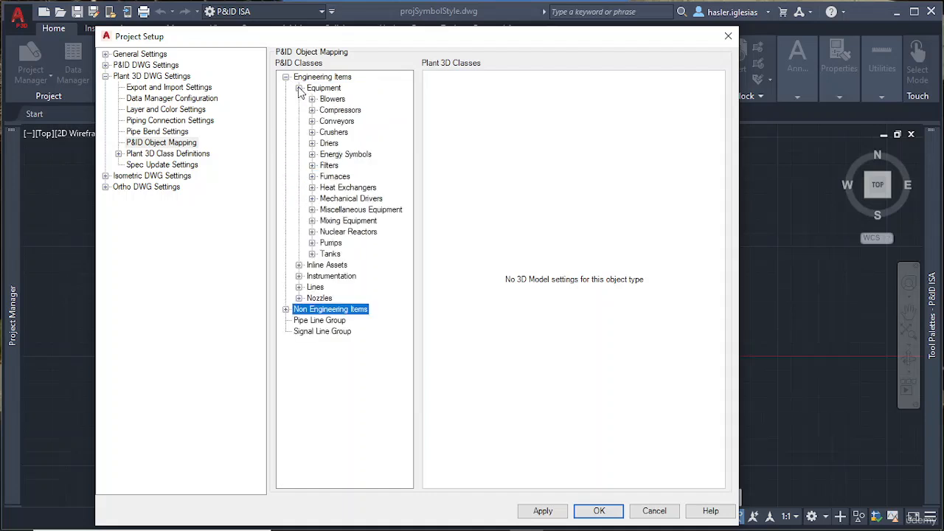
click(311, 242)
click(345, 254)
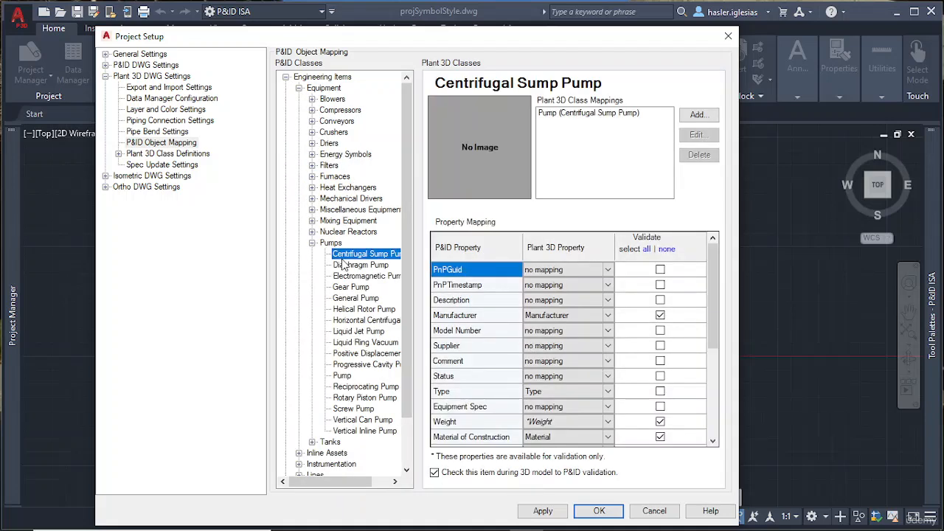
Step: Browse the Plant 3D class and property mappings of the remaining pump classes, ending on the generic Pump class
key(Down)
key(Up)
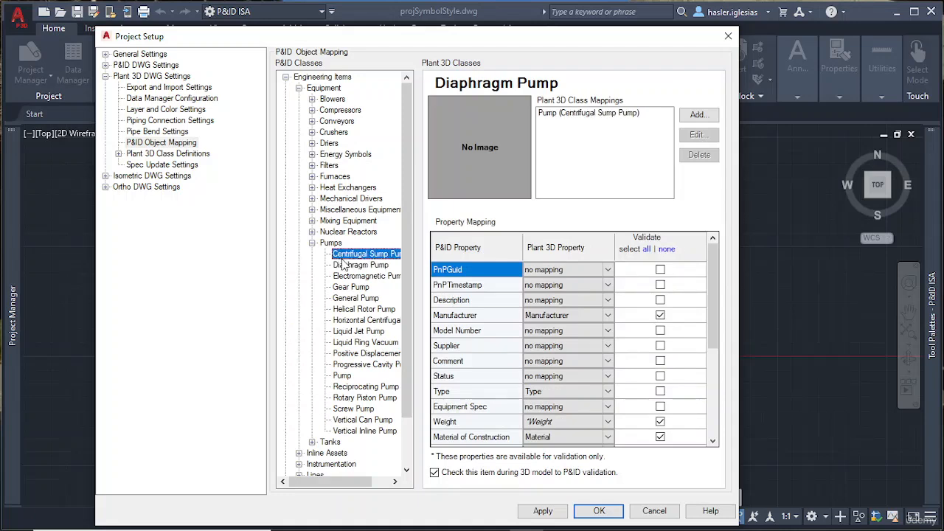
key(Down)
key(Down)
key(Down)
key(Down)
key(Down)
key(Down)
key(Down)
key(Down)
key(Down)
key(Down)
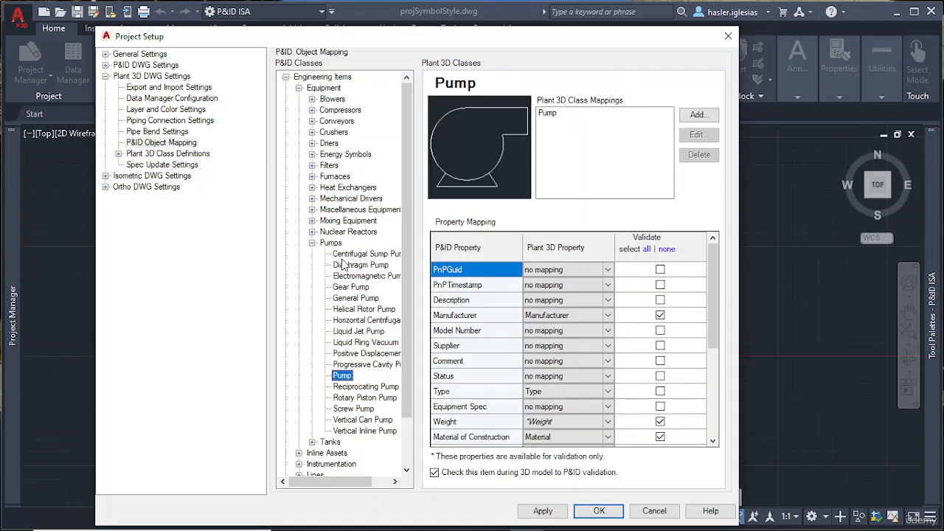
key(Down)
key(Down)
key(Down)
key(Down)
key(Down)
key(Down)
key(Down)
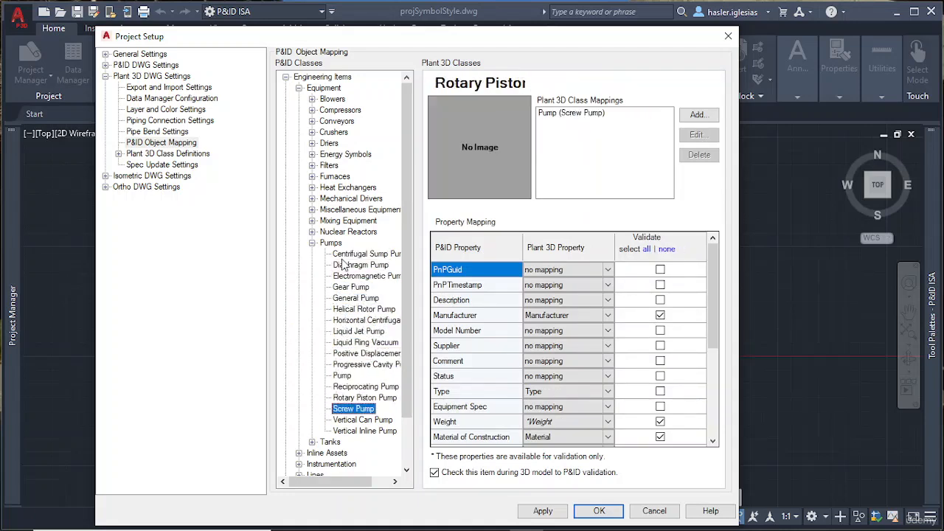
key(Up)
key(Up)
key(Up)
key(Up)
key(Up)
key(Up)
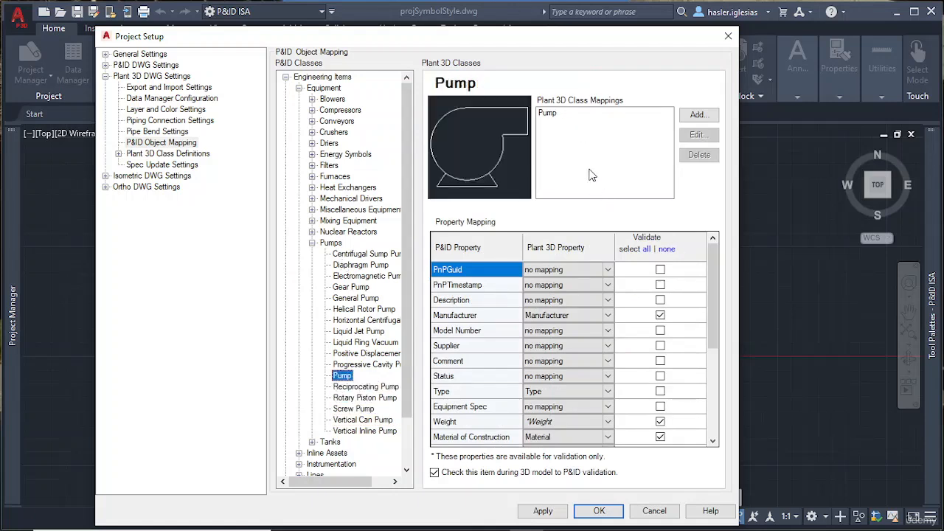
Step: Select the Plant 3D class mapped to the generic Pump and review its full property mapping list
click(556, 114)
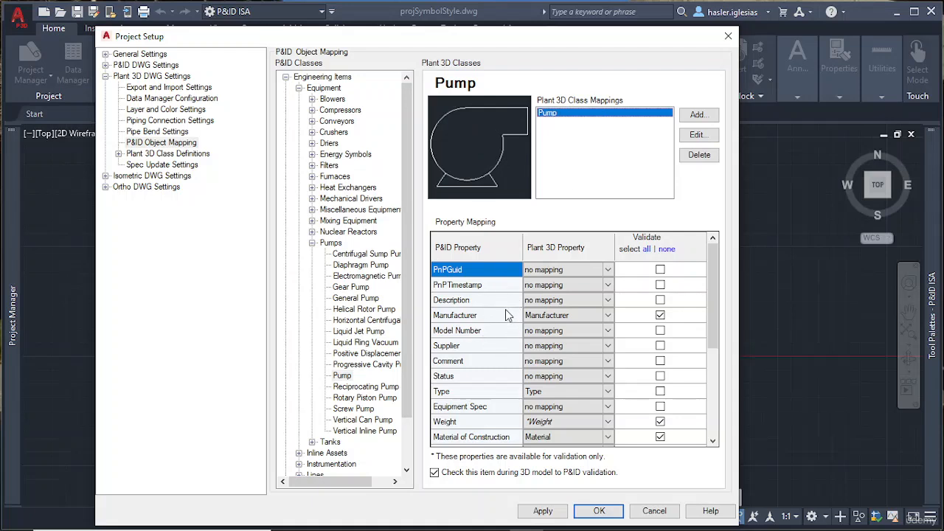
scroll(502, 313, down, 4)
scroll(505, 373, up, 4)
Step: Expand the Plant 3D Class Definitions through Piping and Equipment to list the classes under Equipment
click(151, 154)
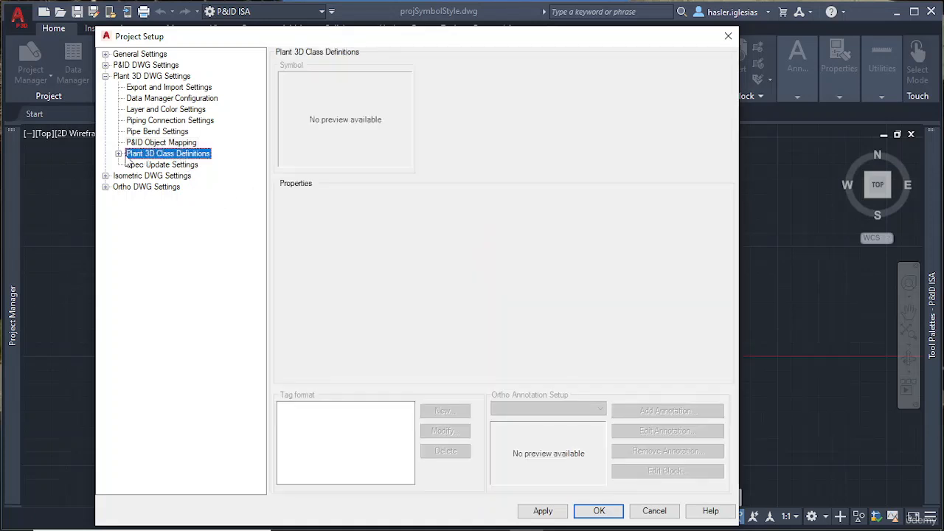
click(118, 154)
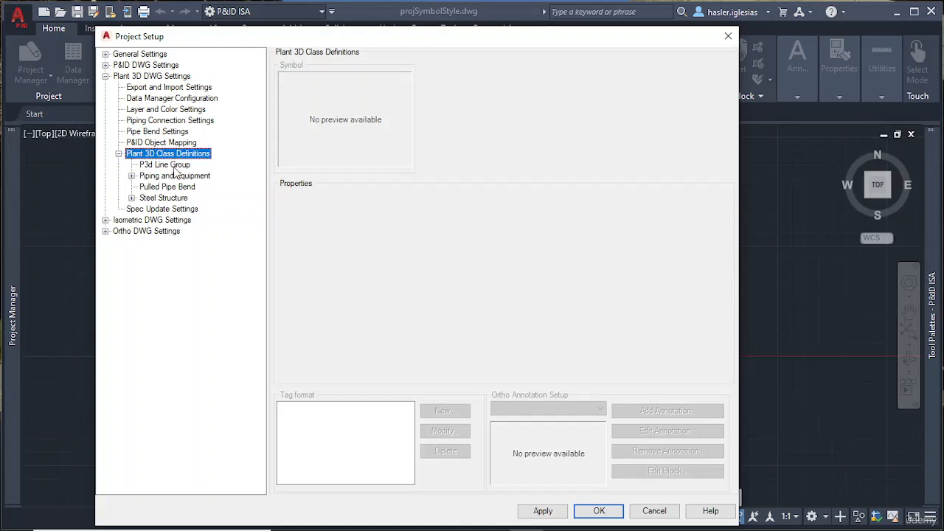
click(132, 176)
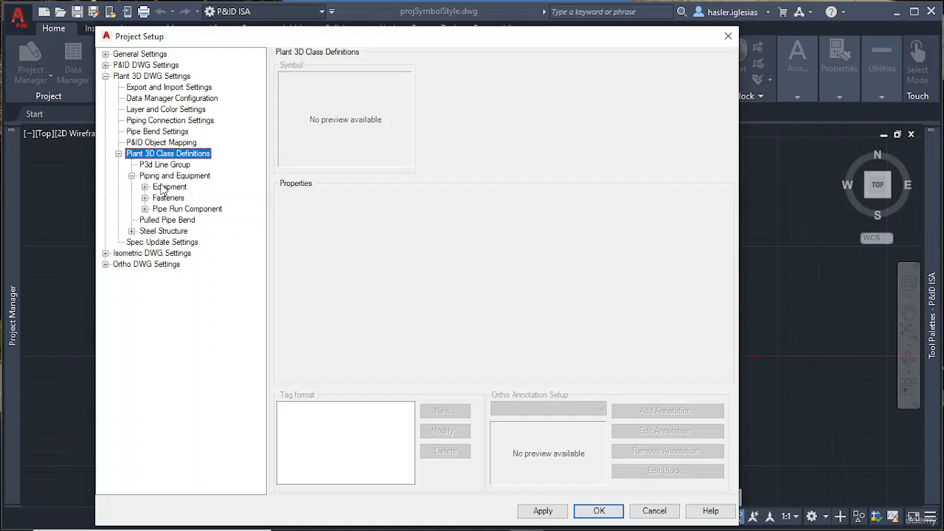
click(166, 177)
click(166, 188)
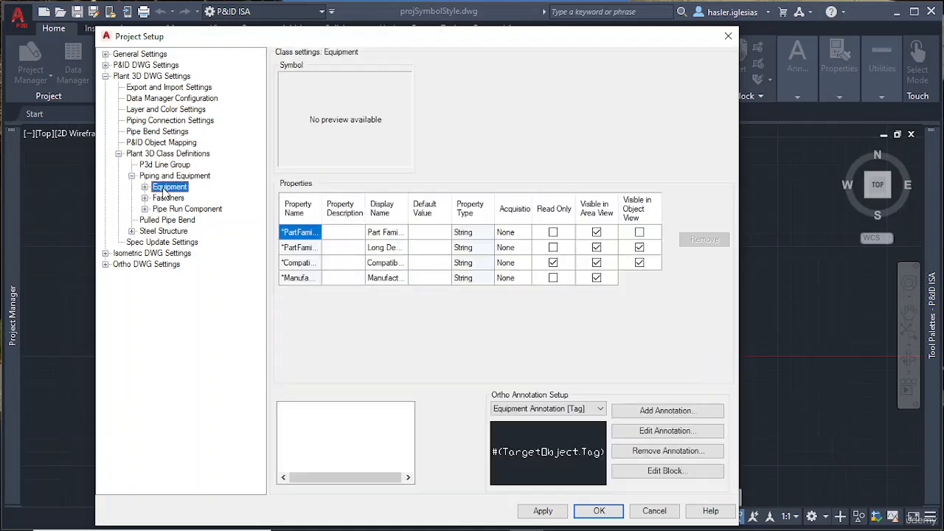
click(144, 187)
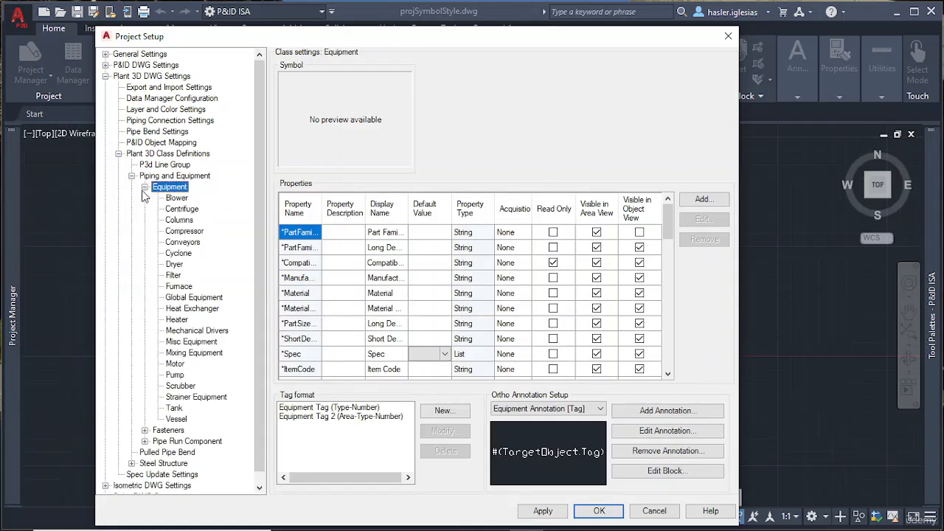
Step: Browse the equipment class definitions from Blower to Mechanical Drivers, then return to Heat Exchanger
click(177, 199)
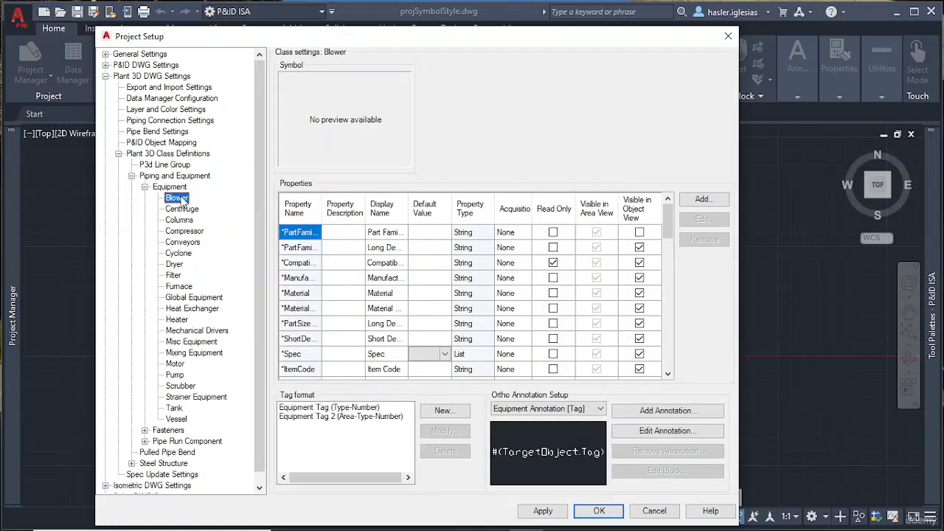
key(Down)
key(Down)
key(Down)
key(Down)
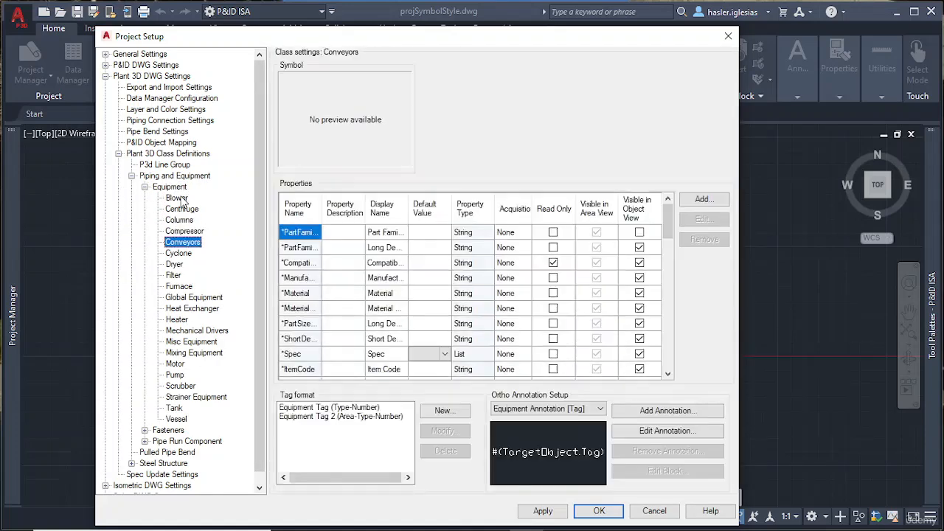
key(Down)
key(Down)
key(Down)
key(Down)
key(Down)
key(Down)
key(Down)
key(Down)
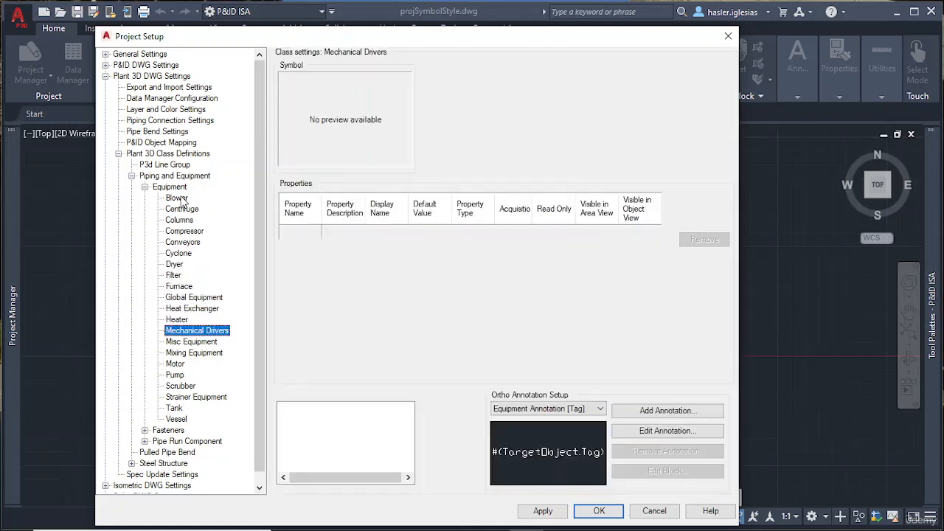
key(Up)
key(Up)
key(Up)
key(Down)
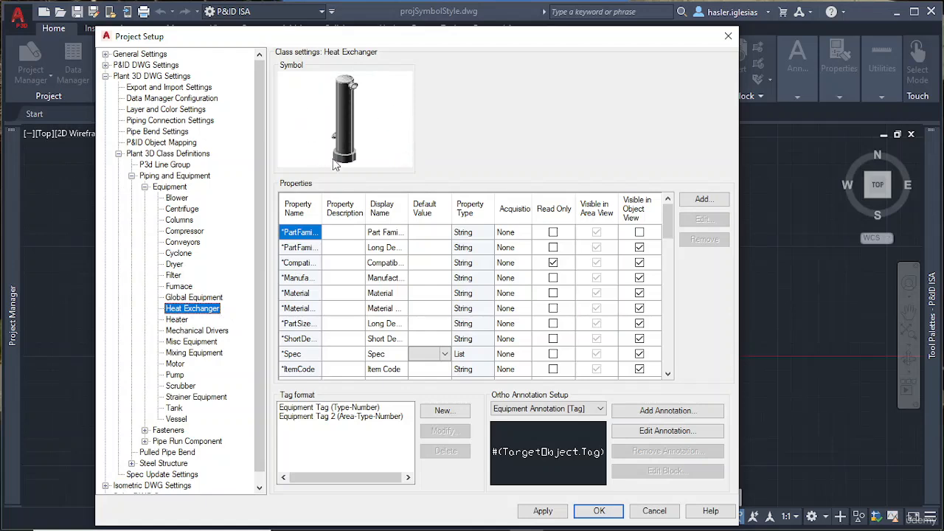
Step: Review the Heat Exchanger class's properties and its available ortho annotation options
scroll(353, 284, down, 5)
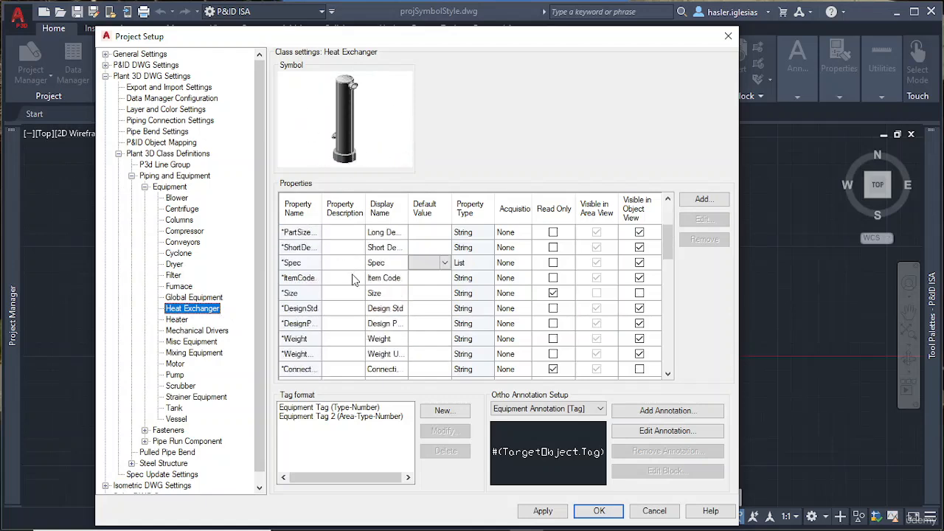
scroll(353, 292, down, 8)
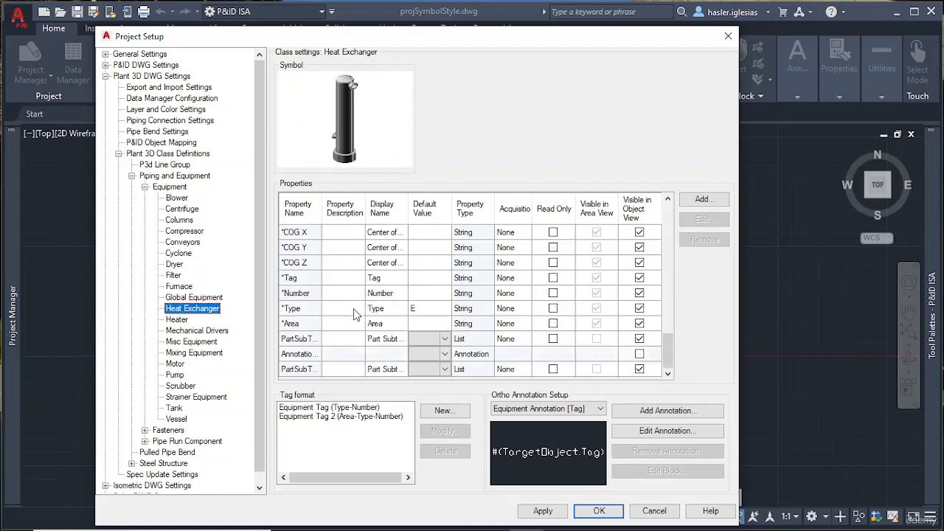
scroll(354, 314, up, 2)
scroll(353, 314, up, 2)
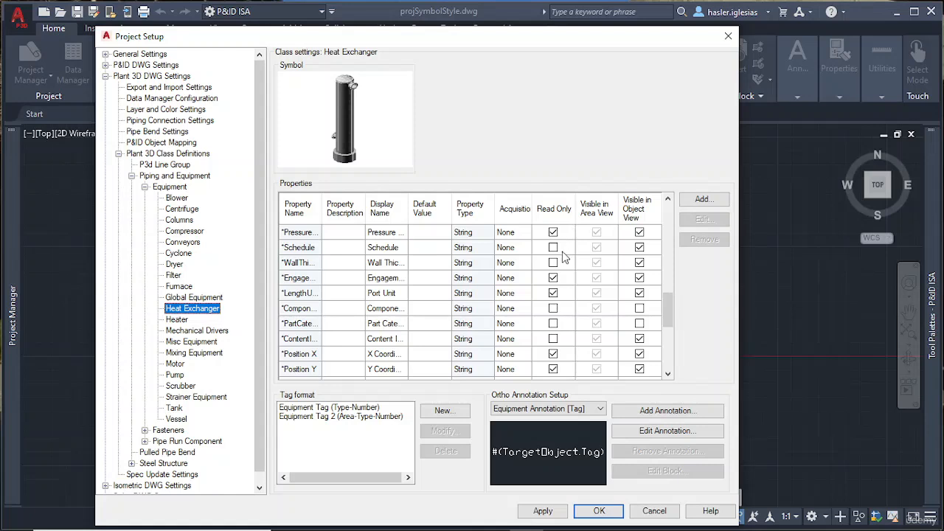
click(552, 410)
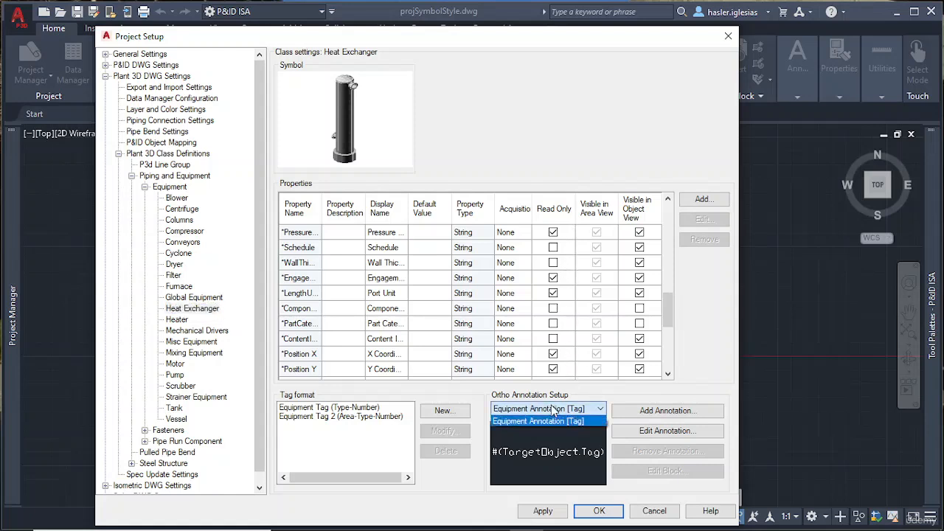
click(553, 410)
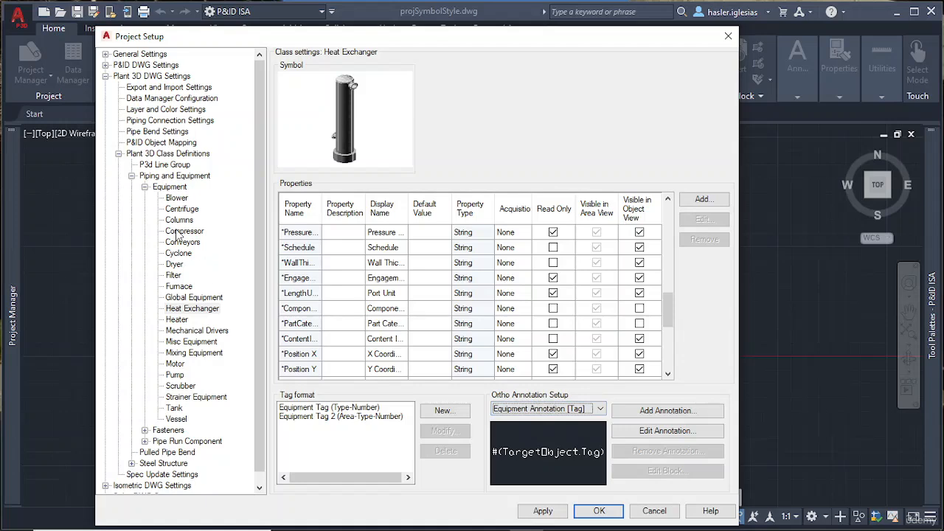
Step: Collapse the class definitions and review the Spec Update Settings, checking the properties selected for Clamp, Coupling and PipeBend
click(119, 154)
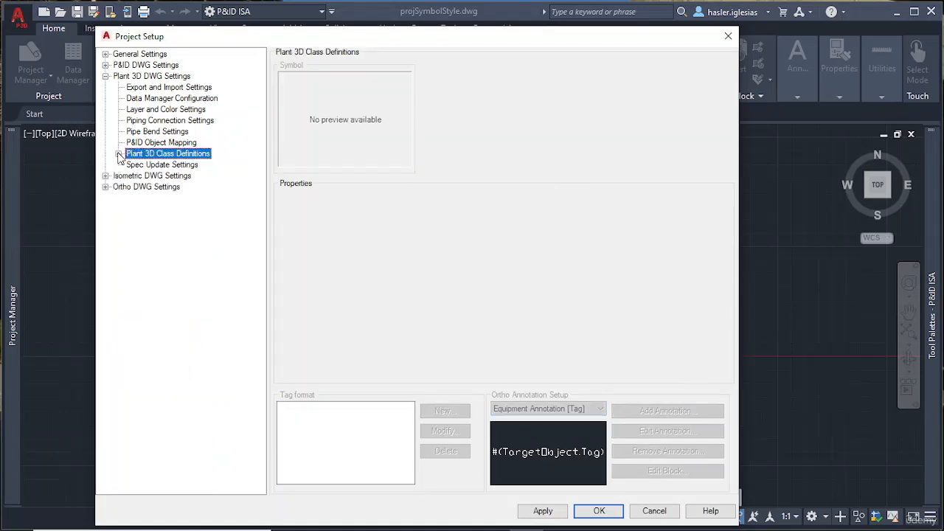
click(163, 165)
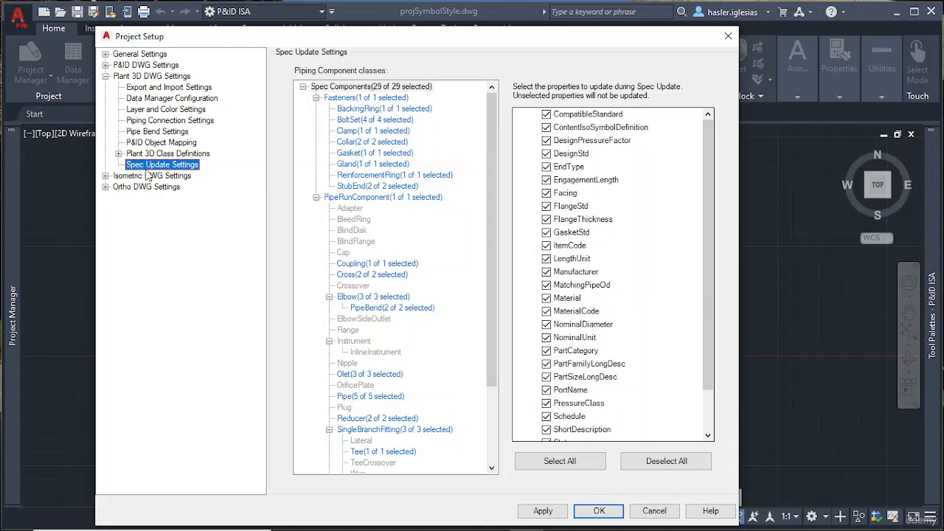
scroll(597, 179, down, 2)
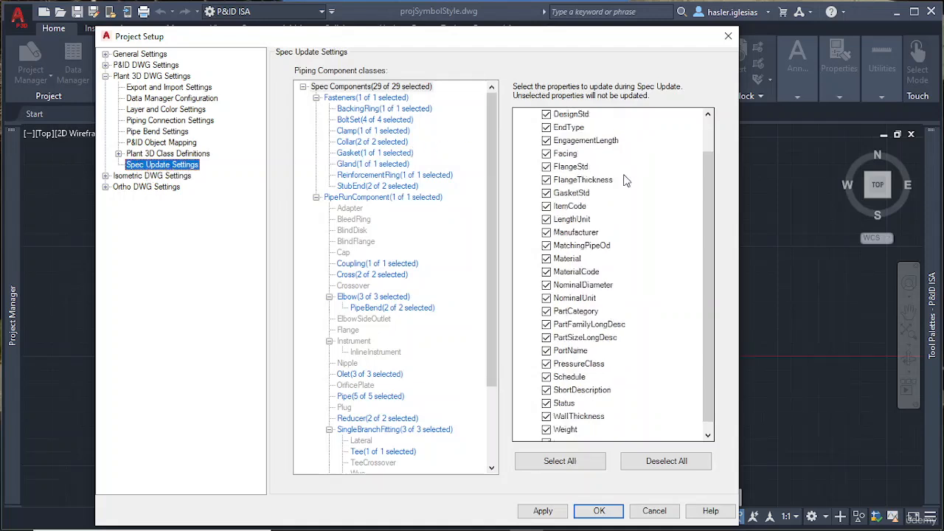
scroll(335, 161, down, 3)
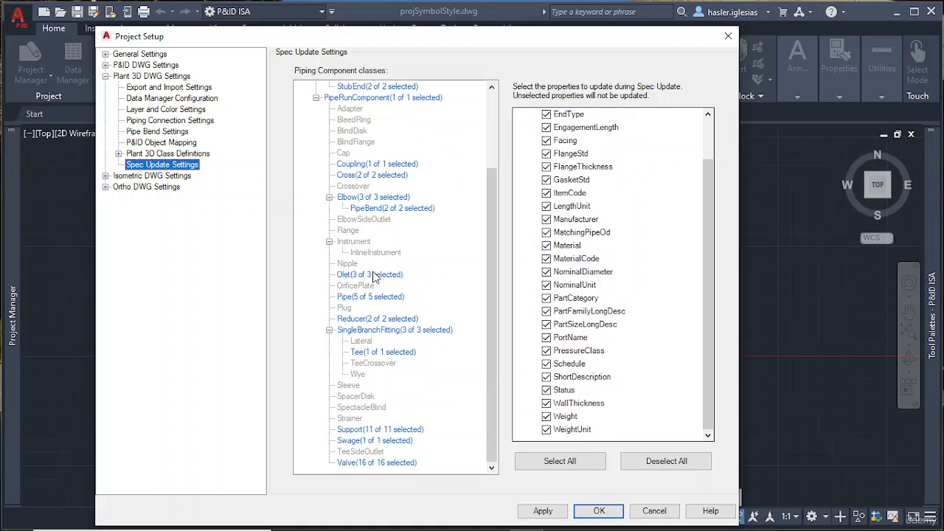
scroll(375, 273, up, 3)
click(370, 131)
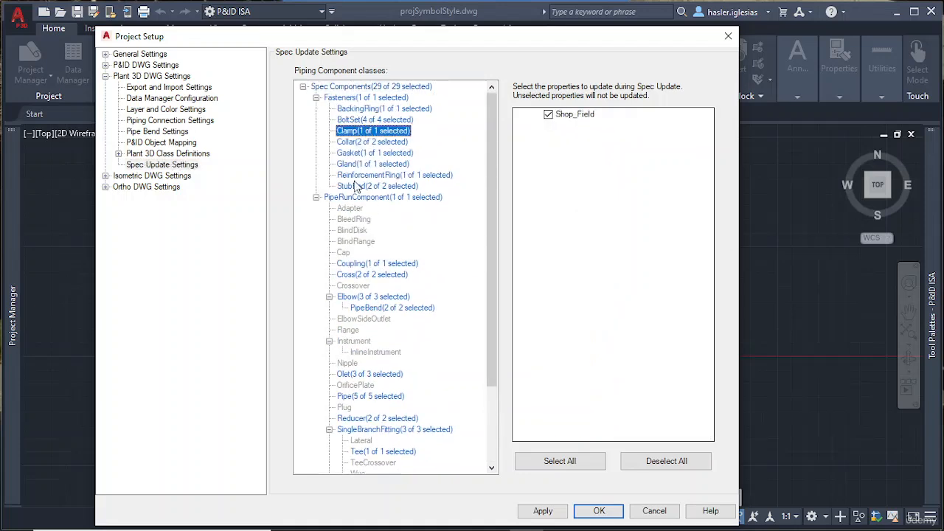
click(372, 264)
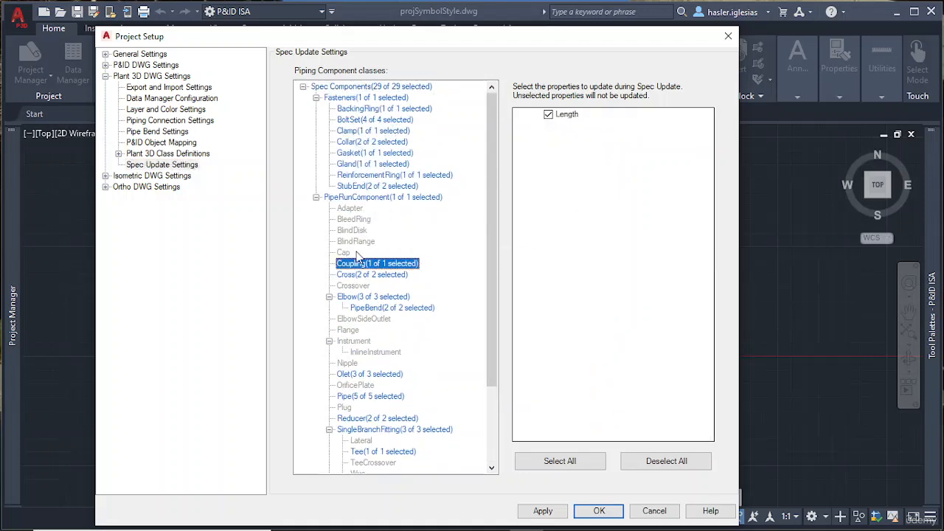
click(372, 308)
scroll(372, 310, down, 3)
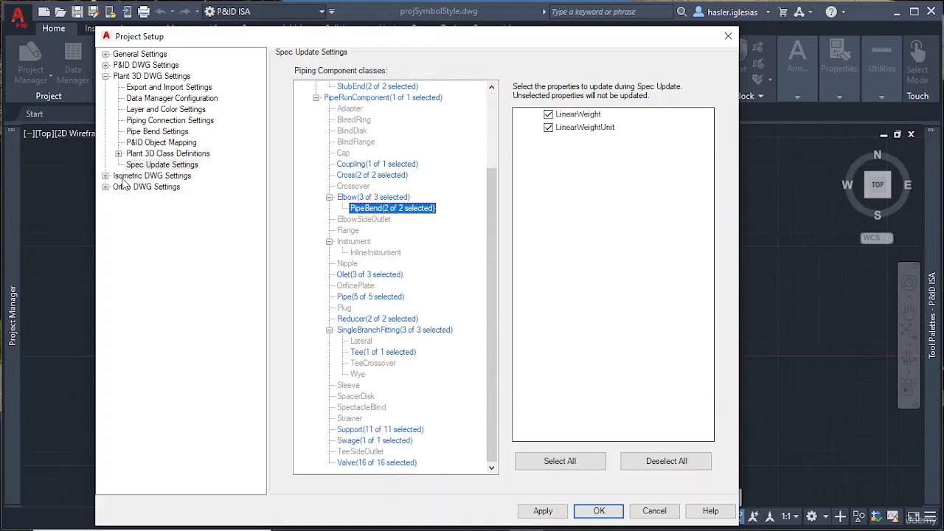
Step: Collapse the Plant 3D DWG Settings and display Symbols and Reference under the Isometric DWG Settings
click(106, 76)
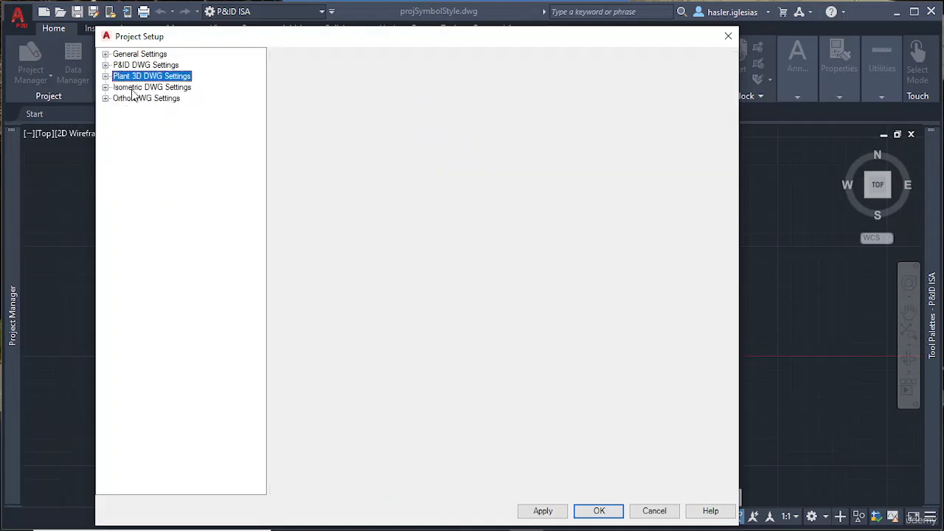
click(134, 88)
click(105, 87)
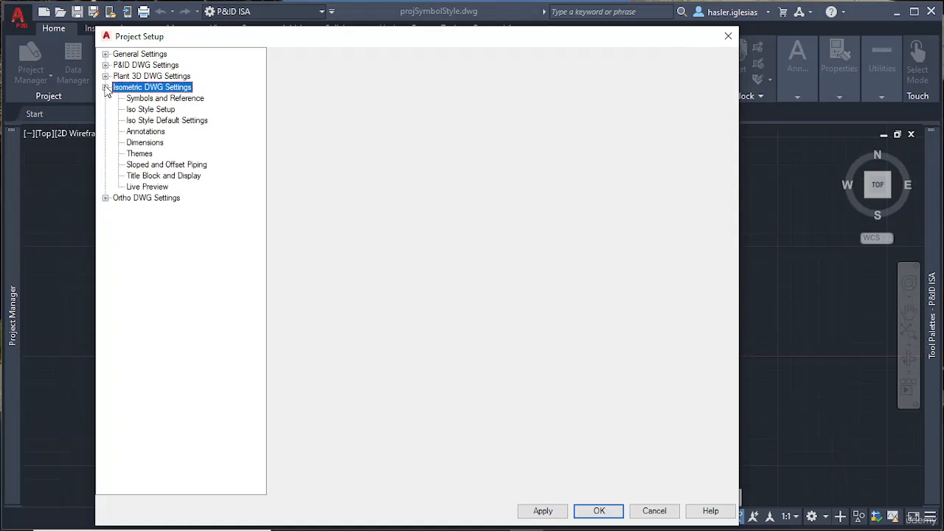
click(177, 99)
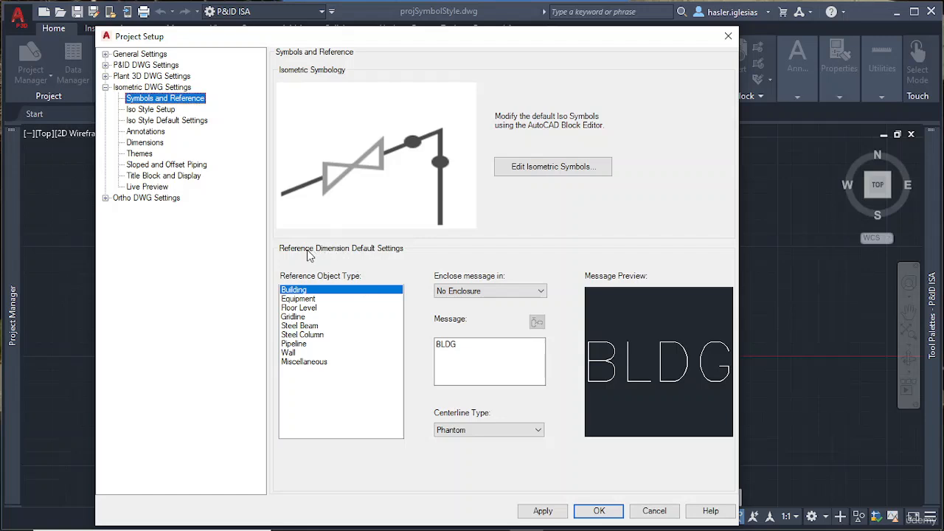
Step: Check the default enclosure, message and centerline of each isometric reference object type, from Building to Miscellaneous
click(305, 309)
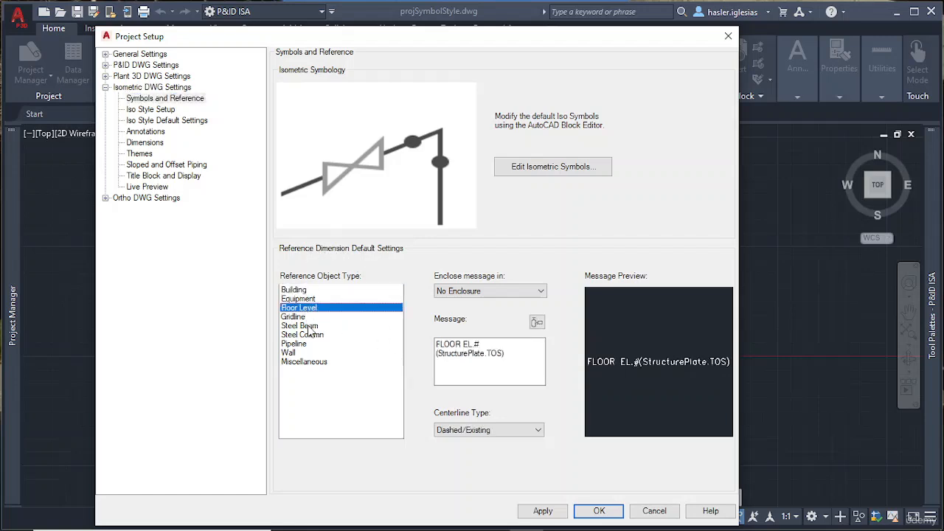
click(306, 325)
click(311, 335)
click(310, 361)
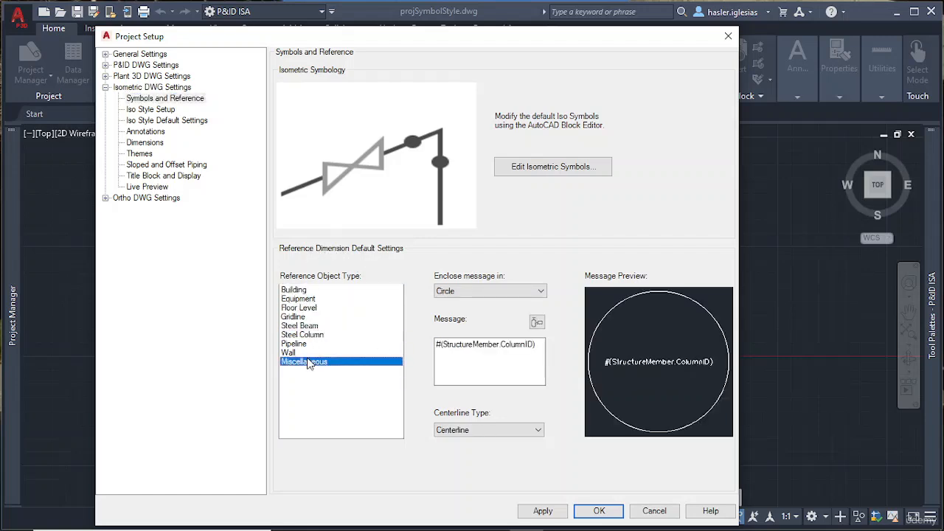
click(297, 291)
click(299, 300)
click(305, 308)
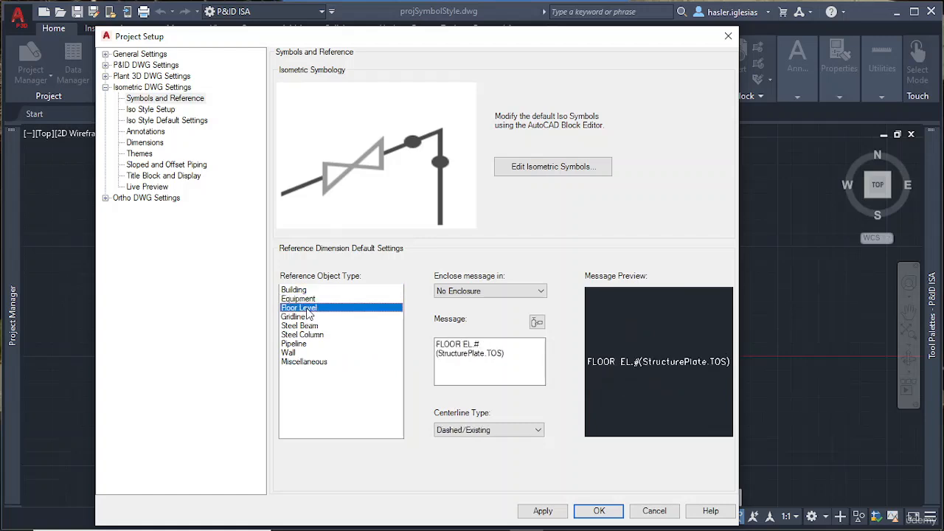
click(304, 317)
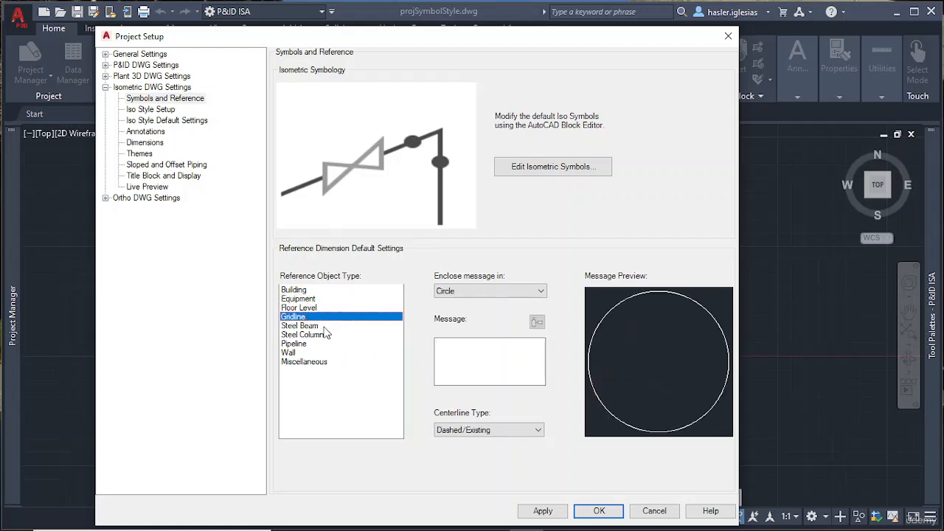
click(317, 326)
click(319, 335)
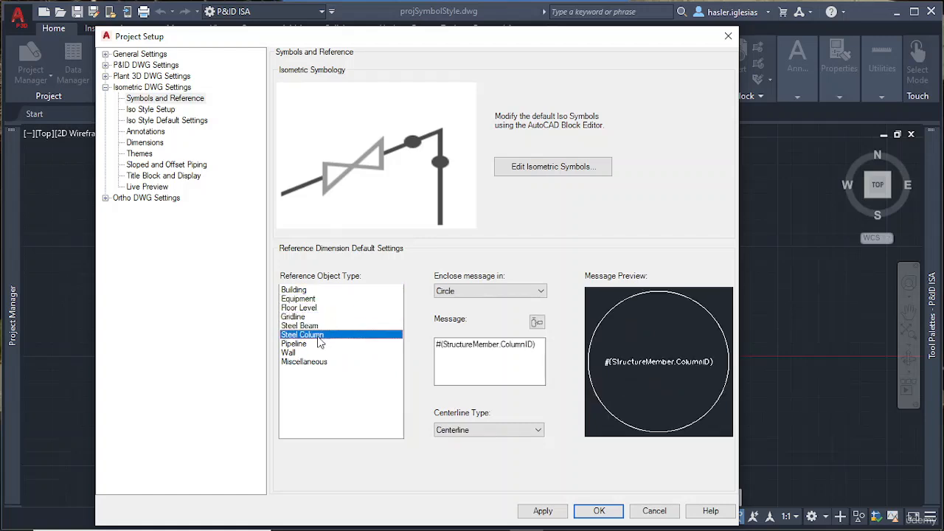
click(304, 345)
click(295, 353)
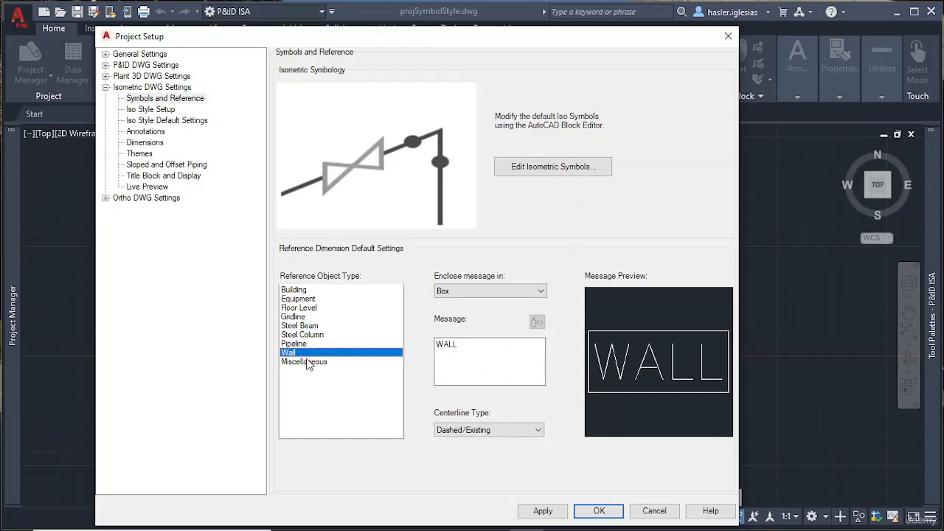
click(316, 362)
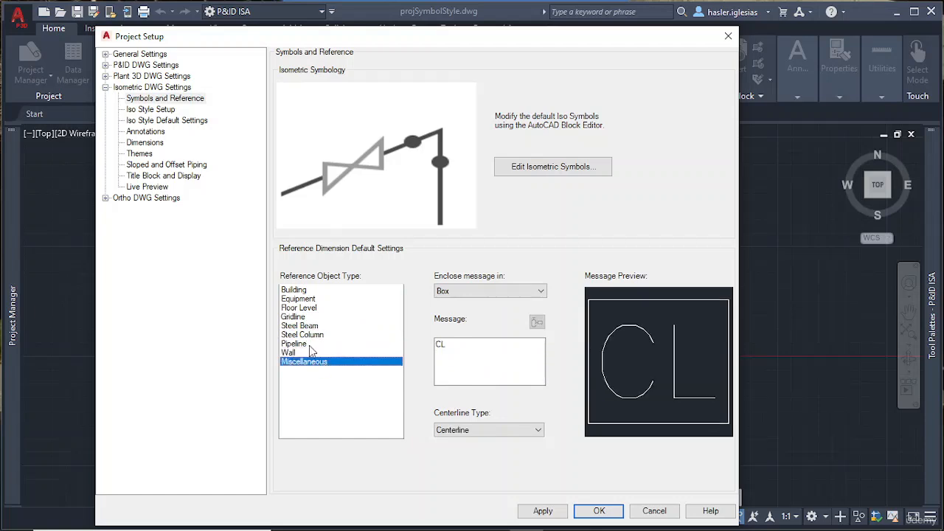
Step: Review the Iso Style Setup, Iso Style Default Settings and Annotations pages for the Check_ANSI-B style
click(150, 109)
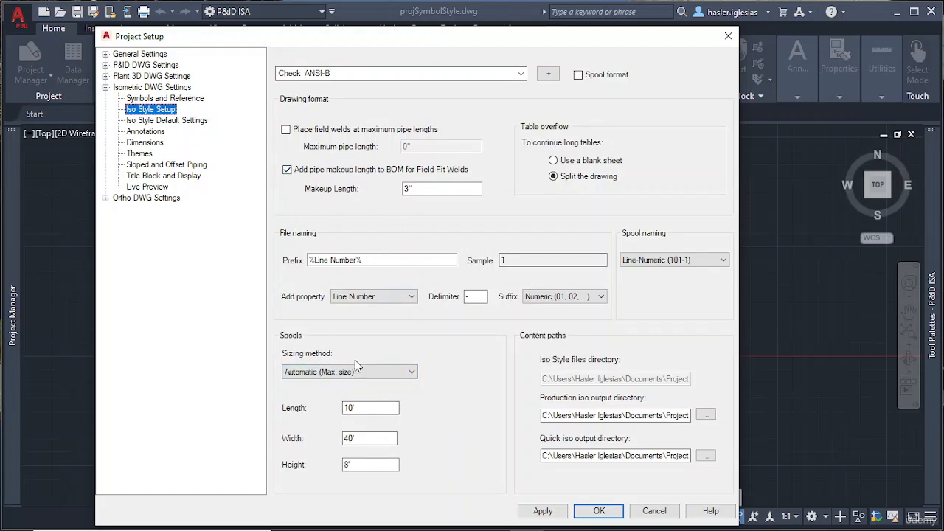
click(184, 121)
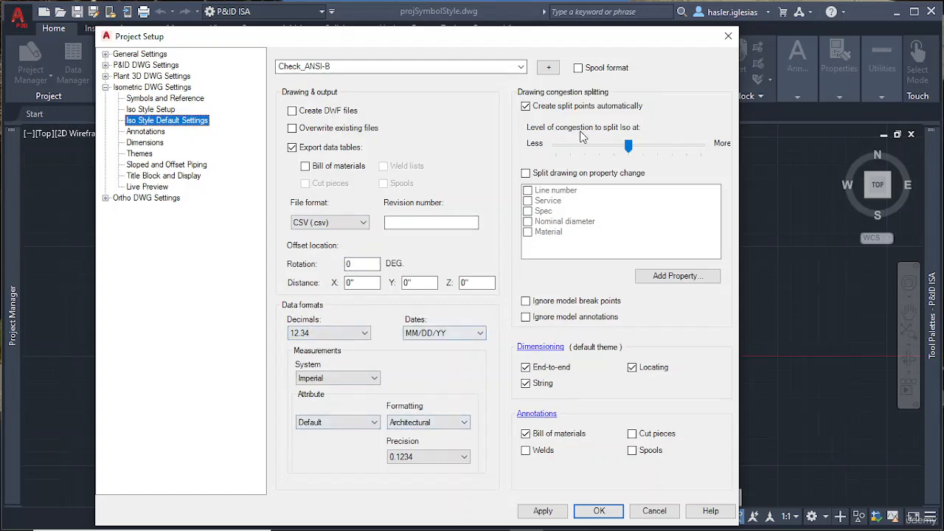
click(145, 132)
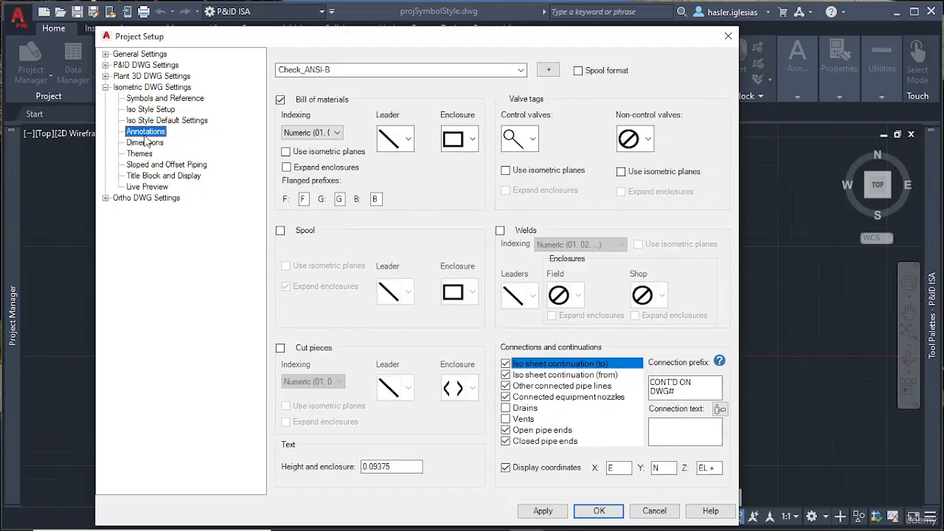
Step: Review the Dimensions, Themes, Sloped and Offset Piping, Title Block and Display, and Live Preview pages for the Check_ANSI-B style
click(145, 142)
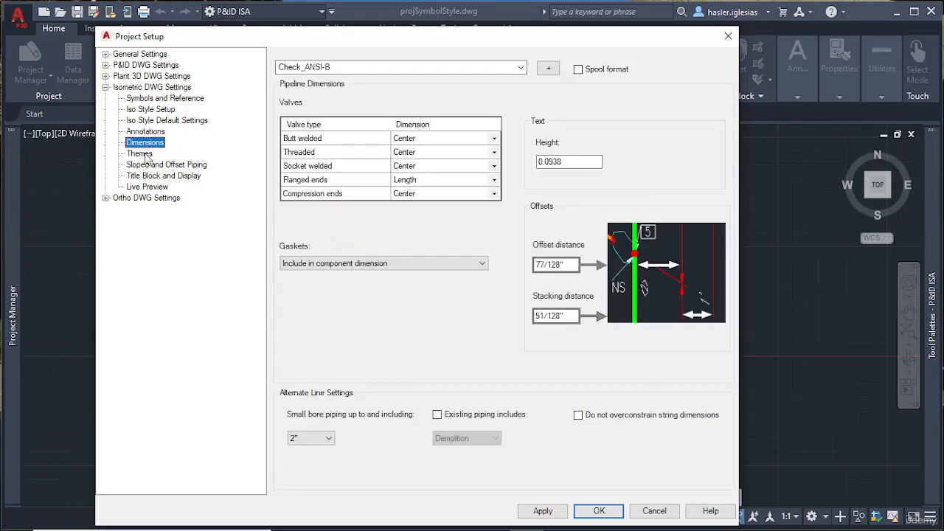
click(140, 153)
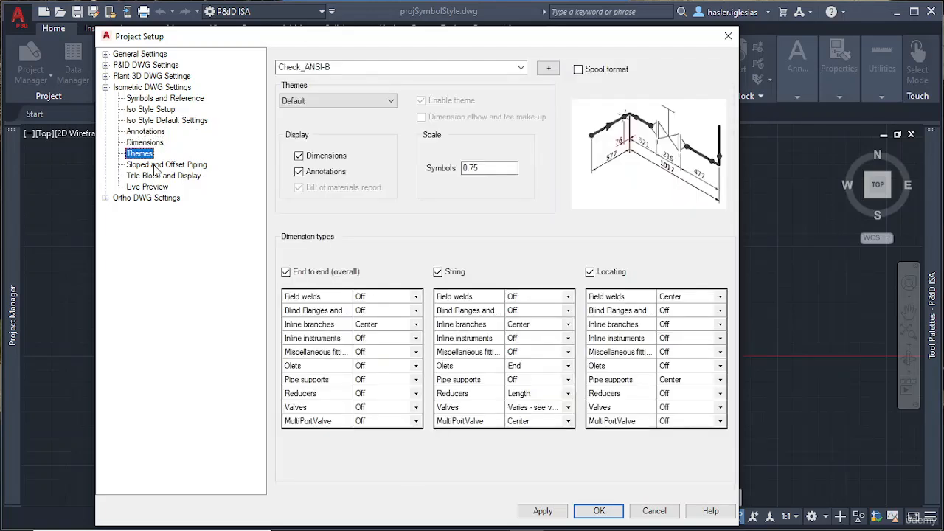
click(157, 165)
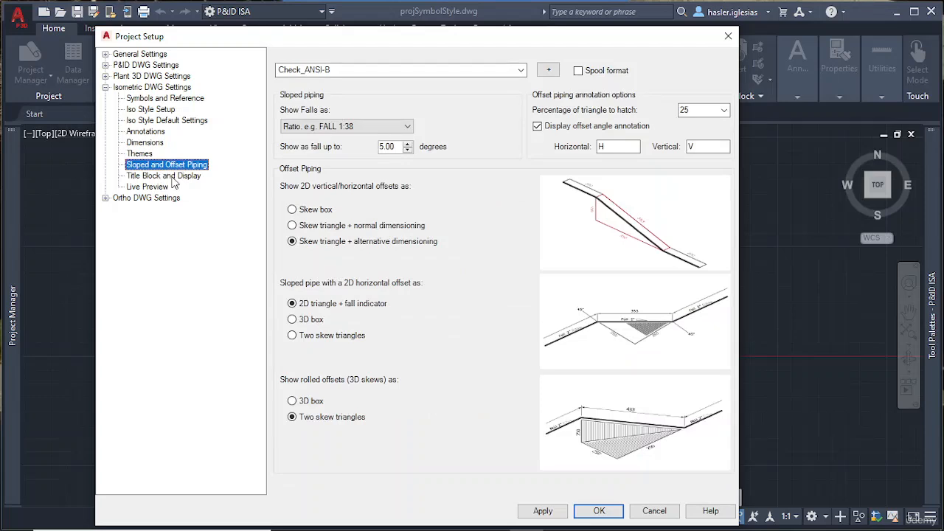
click(169, 177)
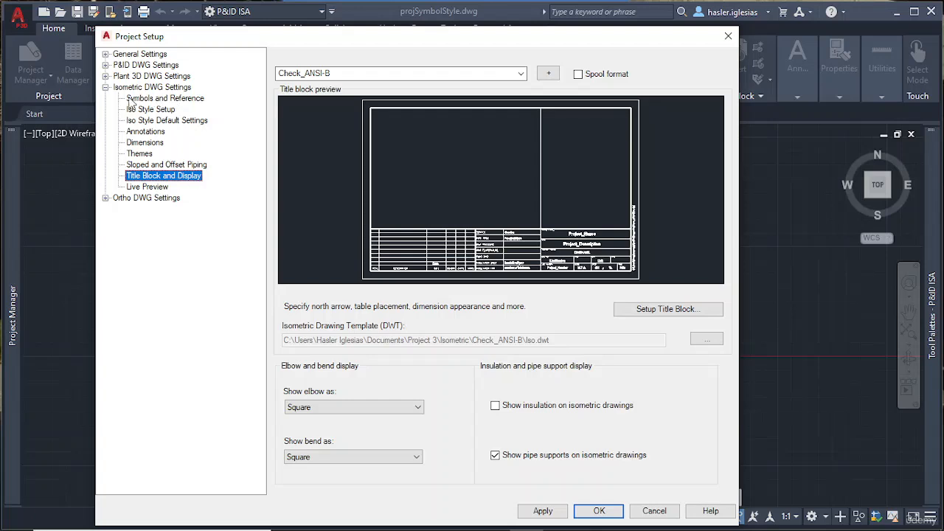
click(156, 188)
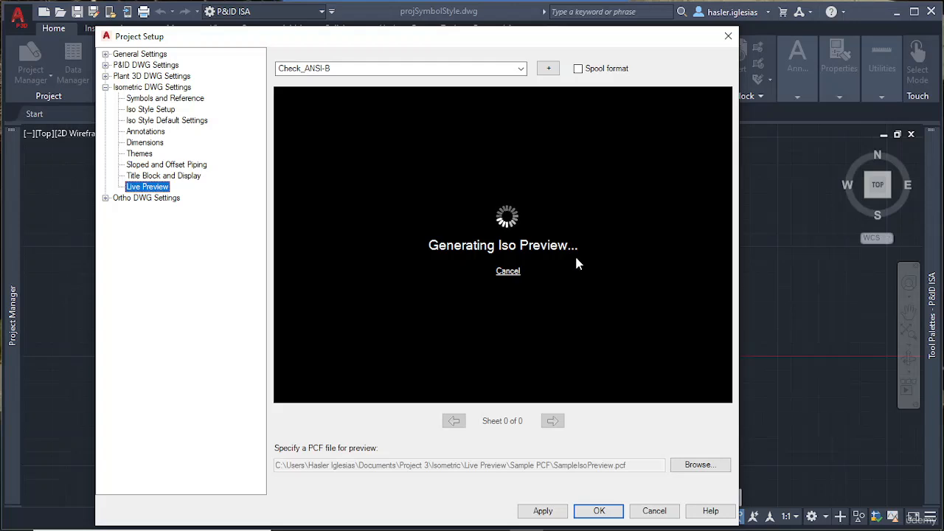
Step: Expand the Ortho DWG Settings and compare their Title Block and Display page with the isometric one
click(107, 199)
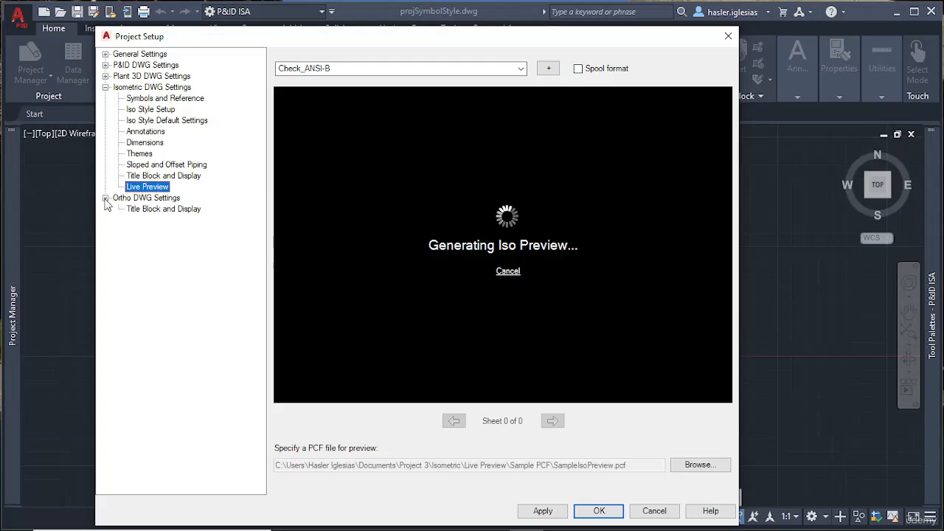
click(154, 201)
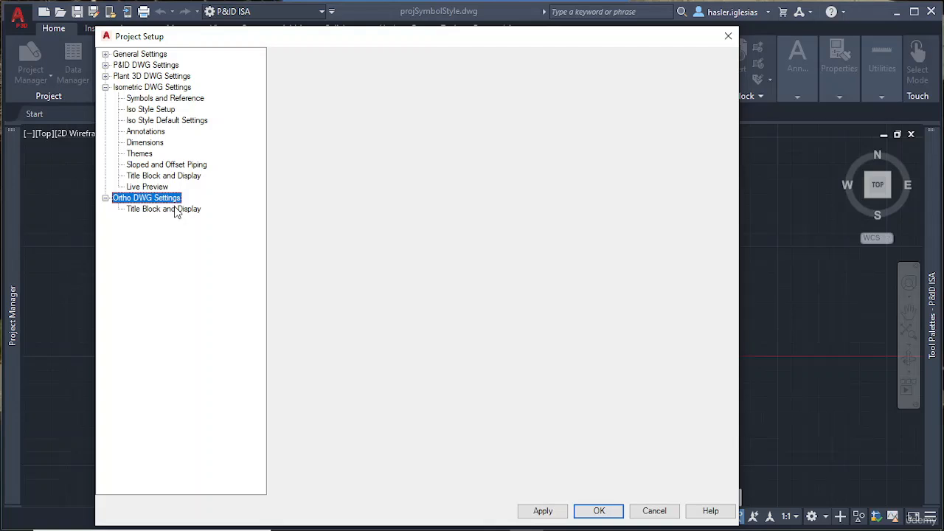
click(176, 211)
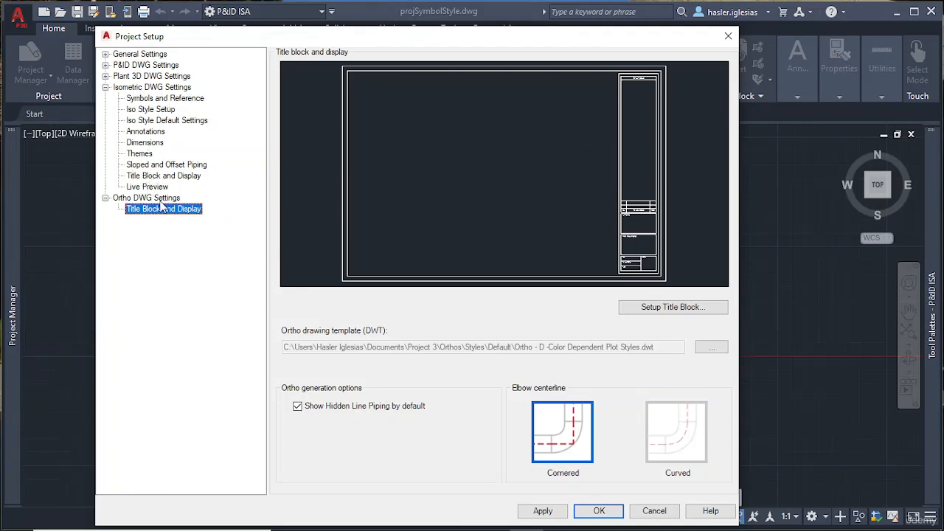
click(156, 177)
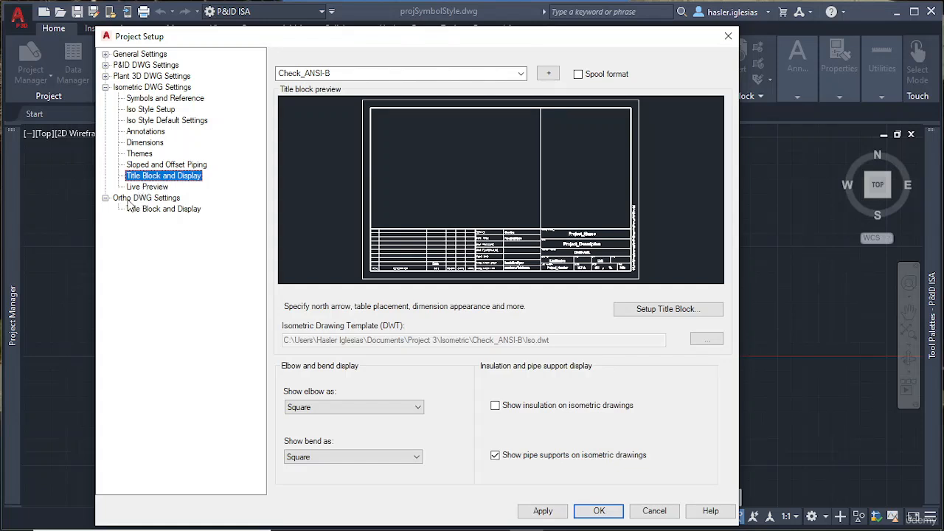
click(179, 210)
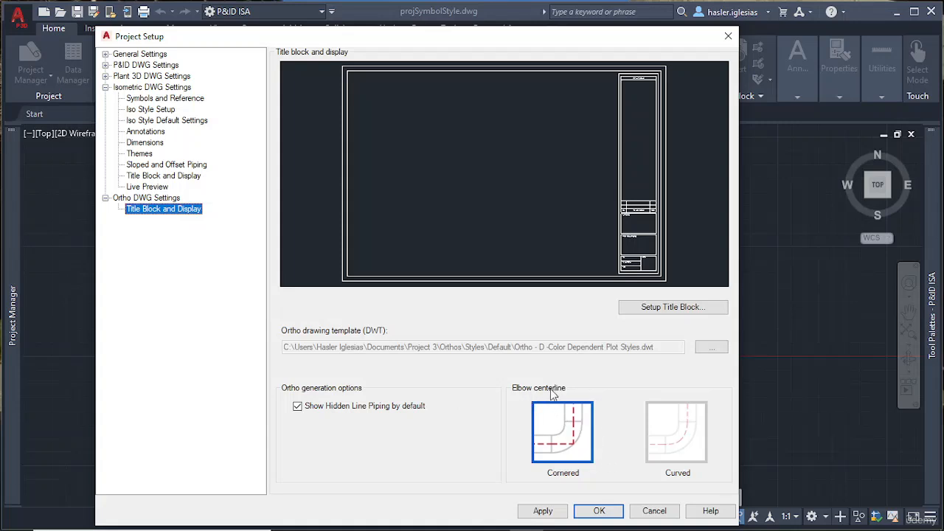
Step: Try the Curved ortho elbow centerline, set it back to Cornered, apply the project settings and close Project Setup
click(671, 454)
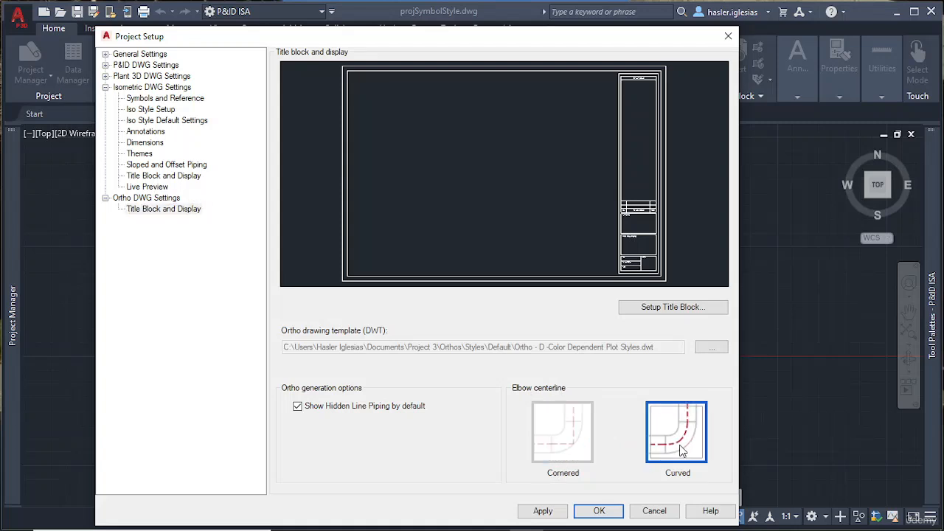
click(569, 444)
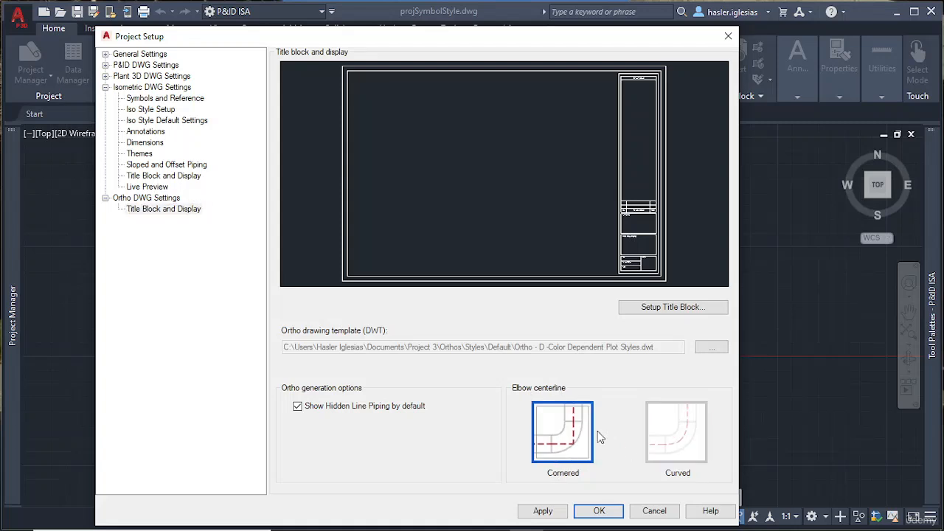
click(673, 436)
click(575, 440)
click(654, 439)
click(575, 444)
click(553, 514)
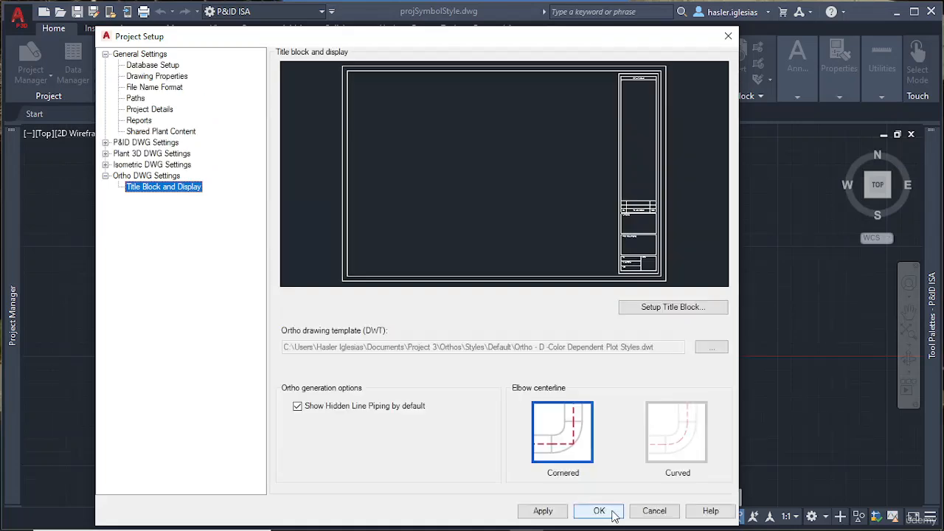
click(599, 510)
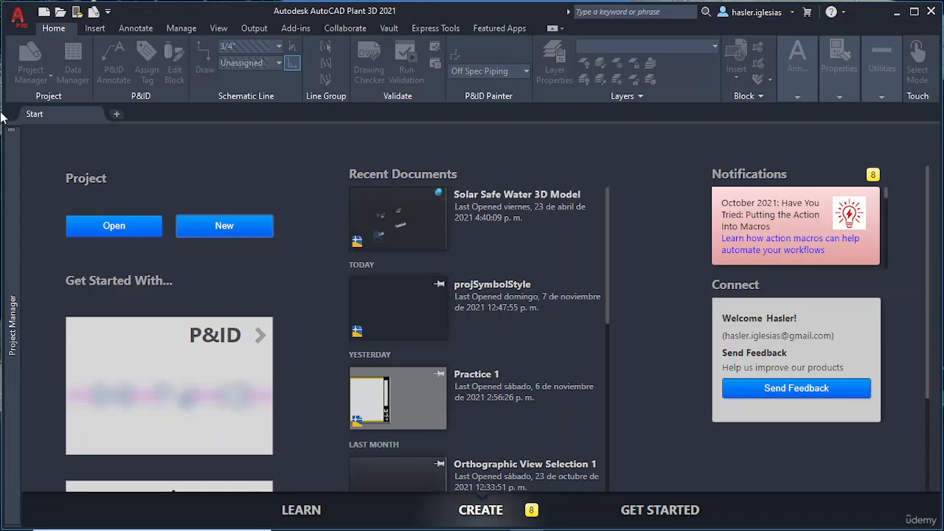
Step: Check the P&ID Drawings and Plant 3D Drawings folders of Project 3 for existing drawings
mouse_move(9, 203)
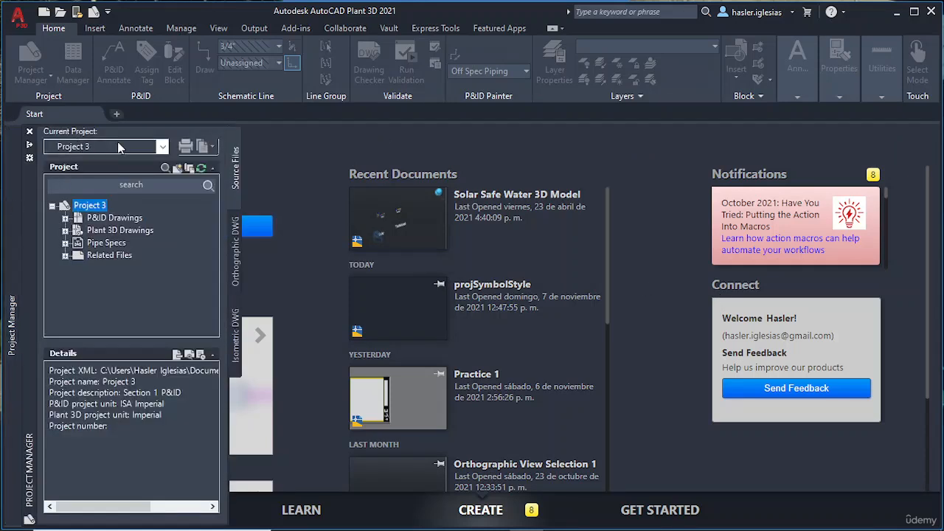
click(87, 219)
click(114, 231)
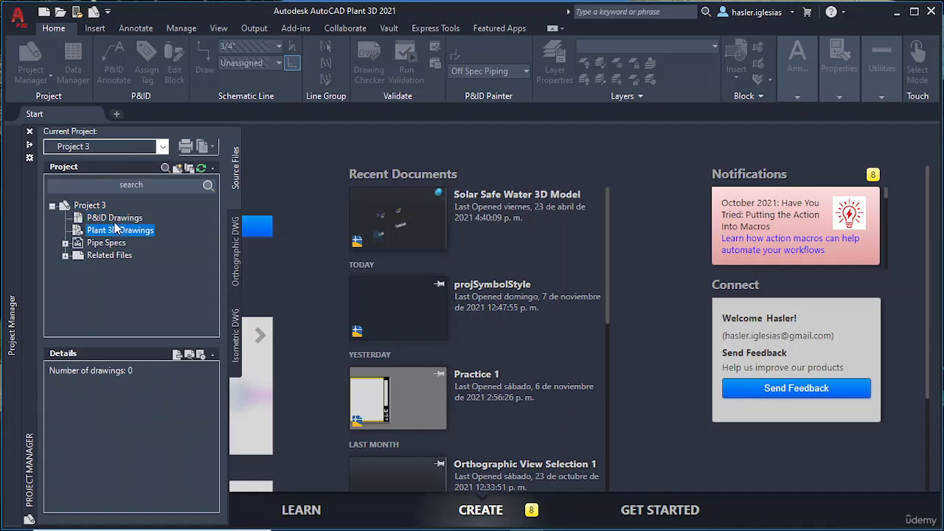
click(115, 219)
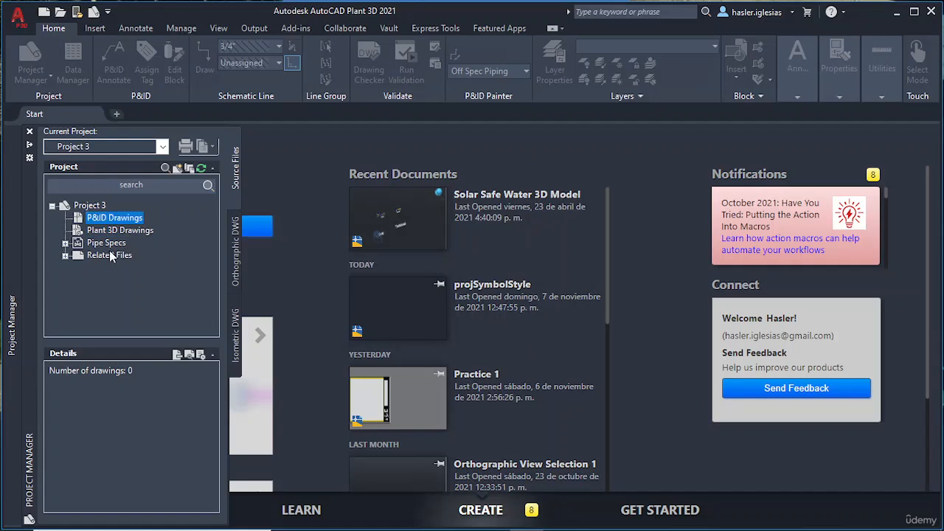
Step: Close and relaunch AutoCAD Plant 3D from the desktop, then dismiss the Internet connection notice
click(931, 12)
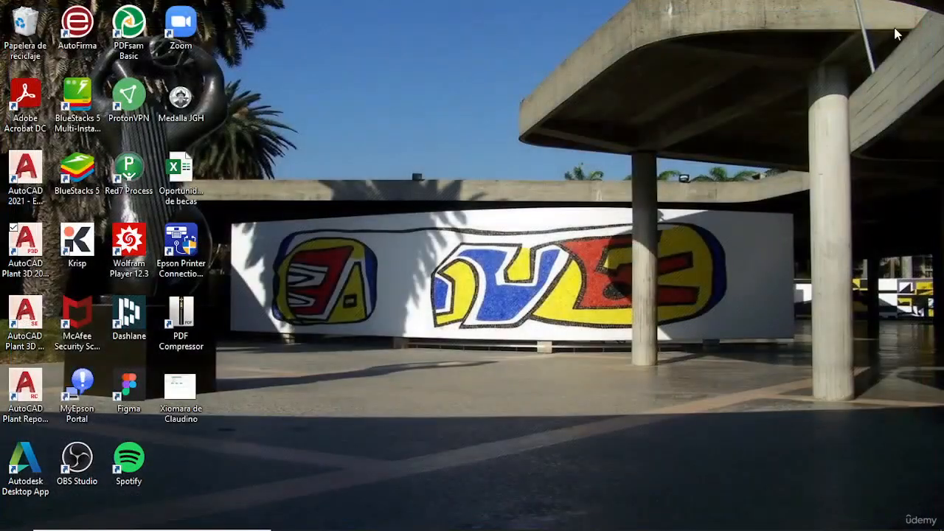
click(26, 237)
double_click(27, 237)
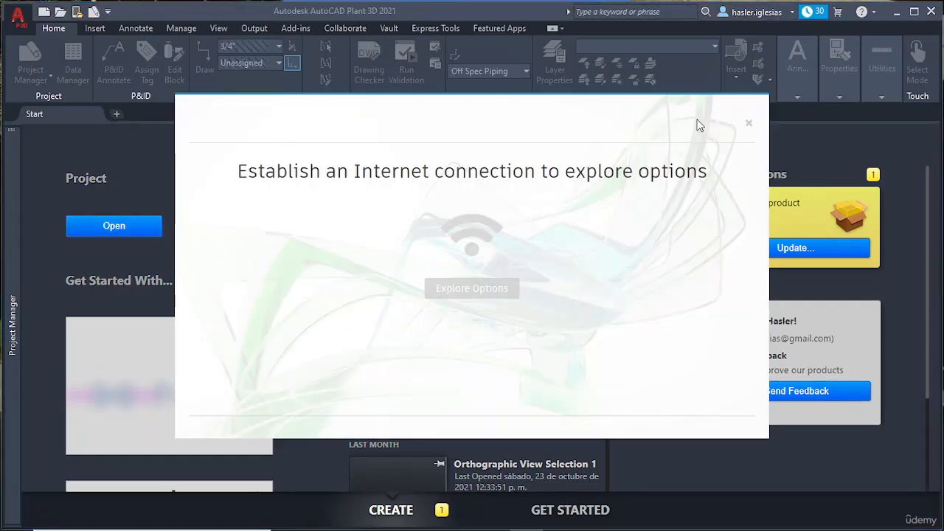
click(748, 124)
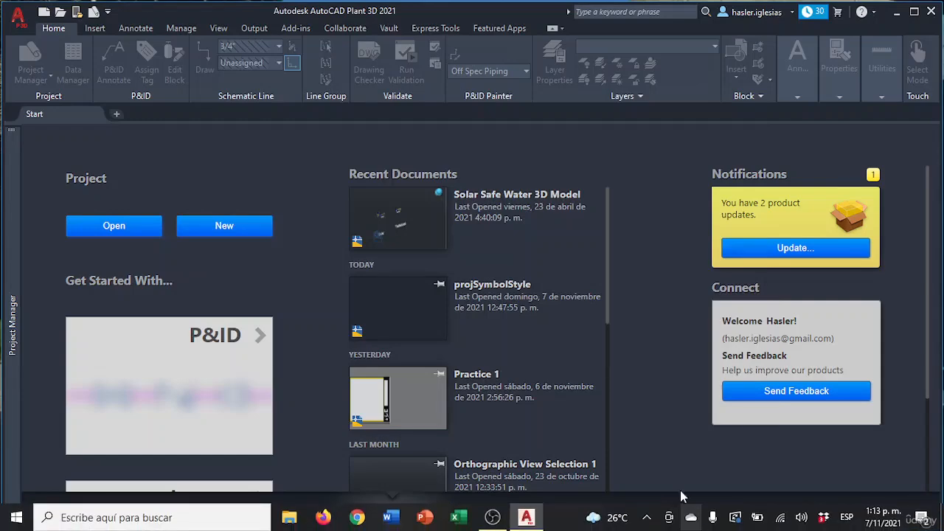
Step: Create a new drawing named P&ID 1 in the P&ID Drawings folder of Project 3, using the default ANSI D template
mouse_move(6, 244)
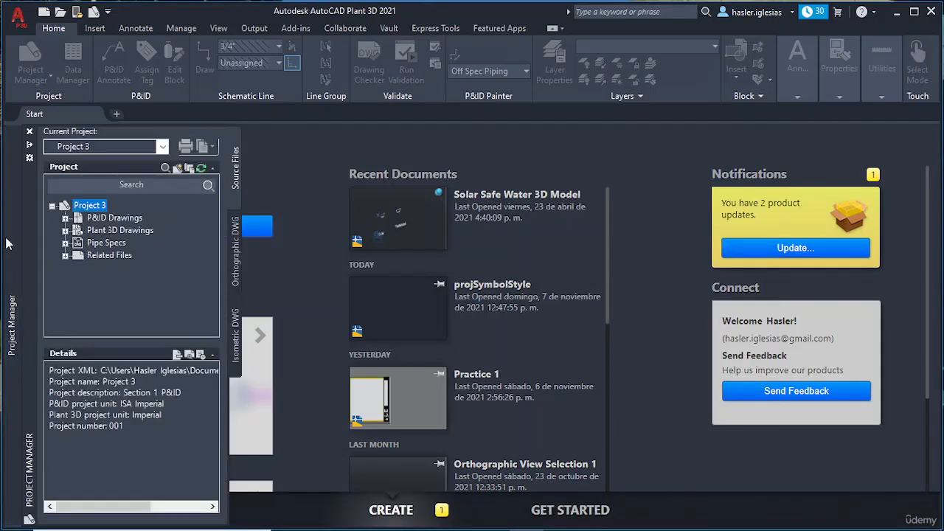
click(114, 218)
click(179, 169)
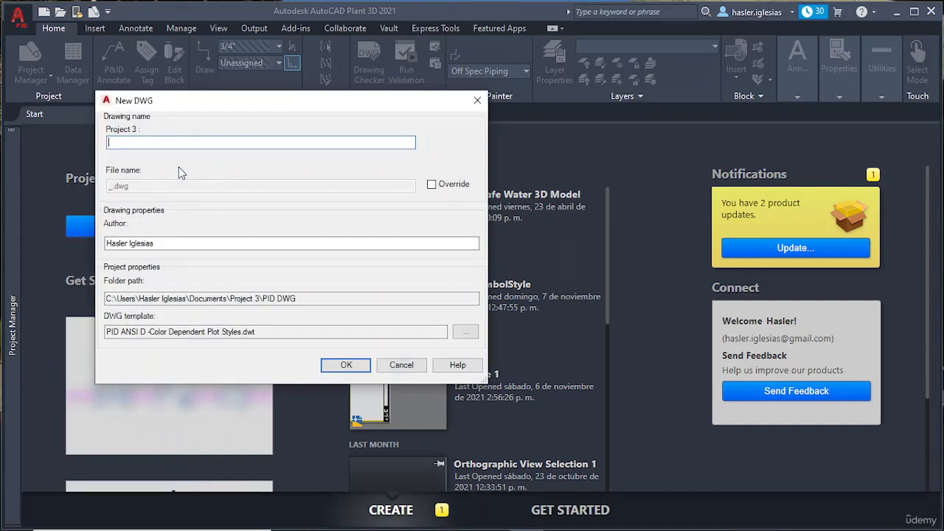
text(1)
key(BackSpace)
text(Dia)
key(BackSpace)
key(BackSpace)
key(BackSpace)
text(P/)
key(BackSpace)
text(&D)
key(BackSpace)
text(ID 1)
click(346, 366)
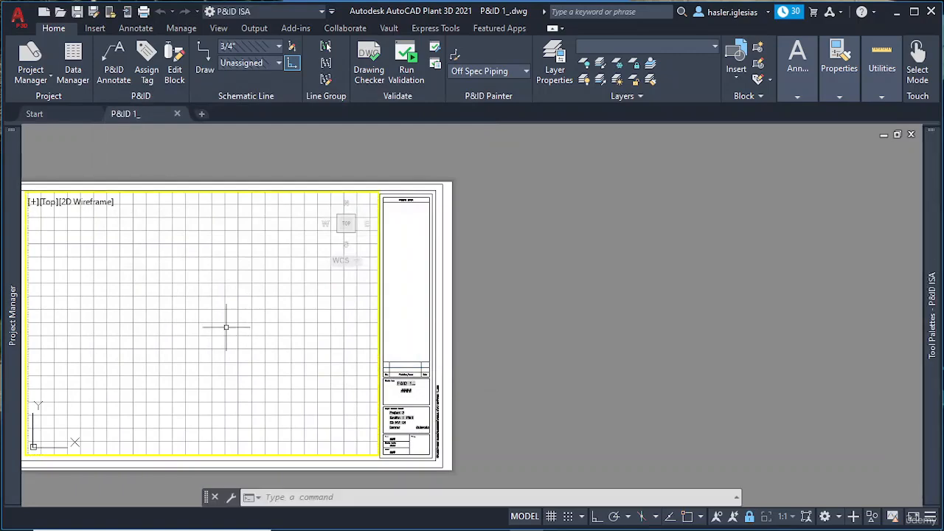
Step: Examine the title block of the P&ID 1 sheet, including the General Notes area and the revision table
middle_drag(221, 332, 262, 302)
double_click(410, 333)
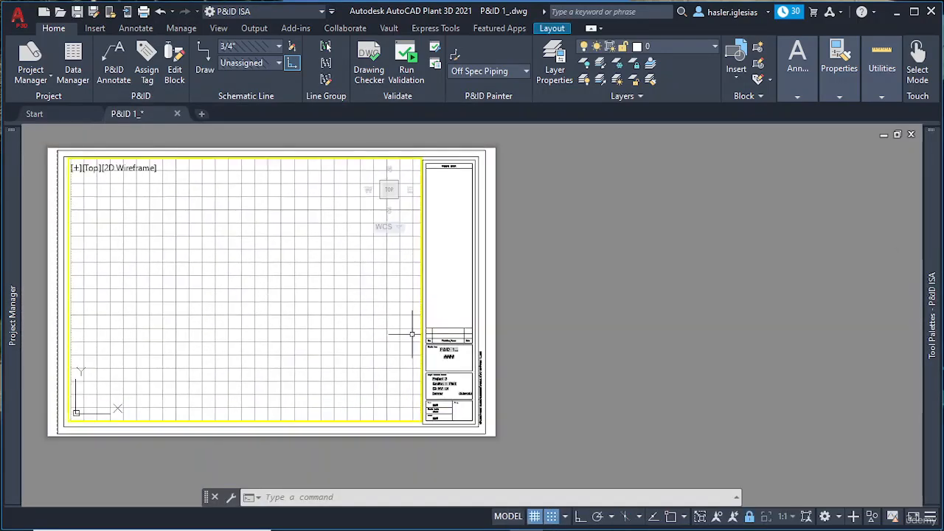
scroll(449, 347, up, 10)
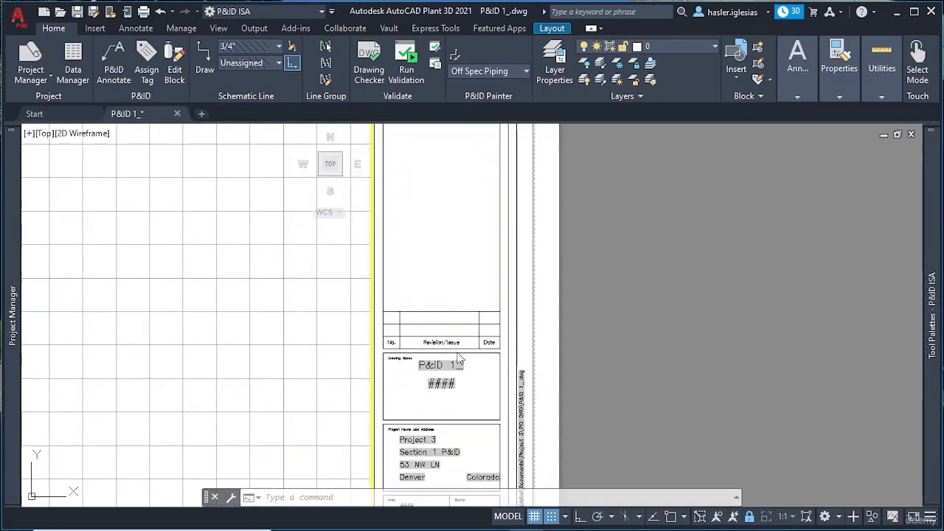
scroll(347, 344, down, 2)
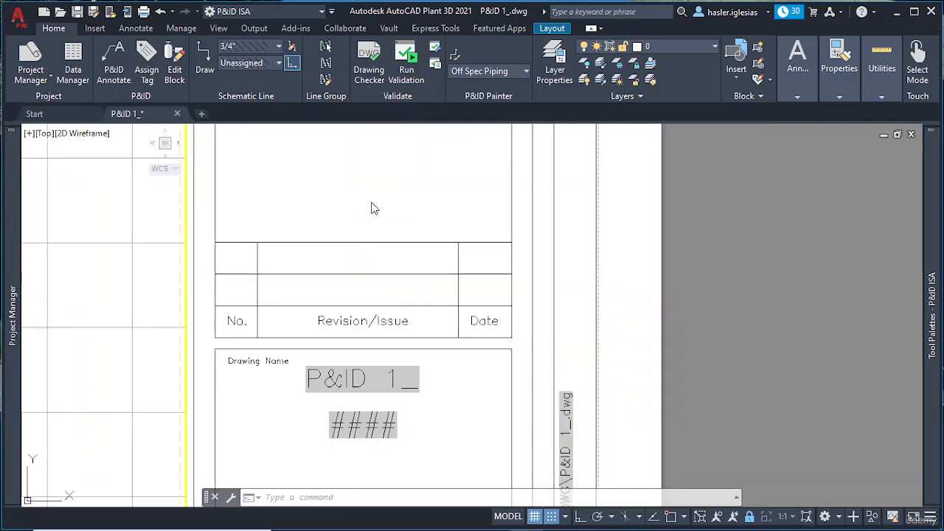
middle_drag(373, 208, 369, 420)
middle_drag(373, 203, 365, 428)
middle_drag(365, 175, 361, 435)
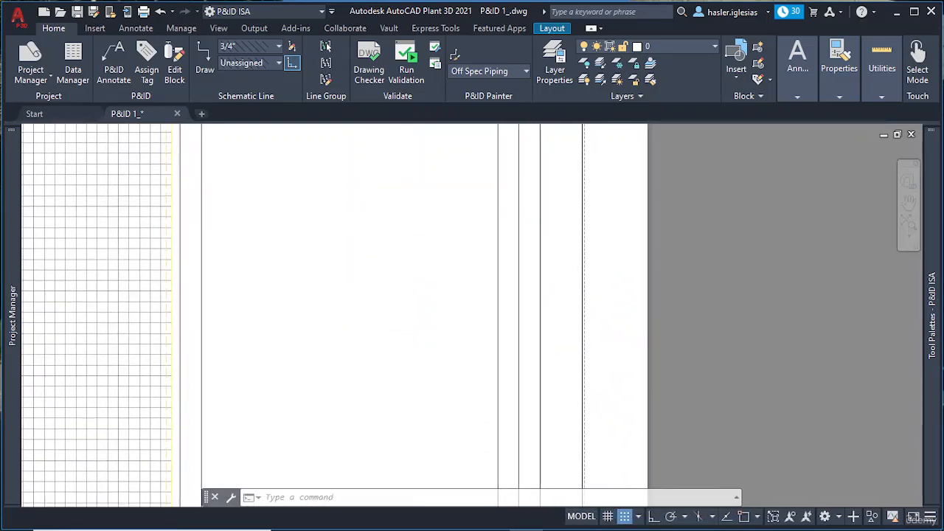
middle_drag(377, 206, 376, 420)
middle_drag(368, 221, 371, 413)
scroll(364, 247, down, 4)
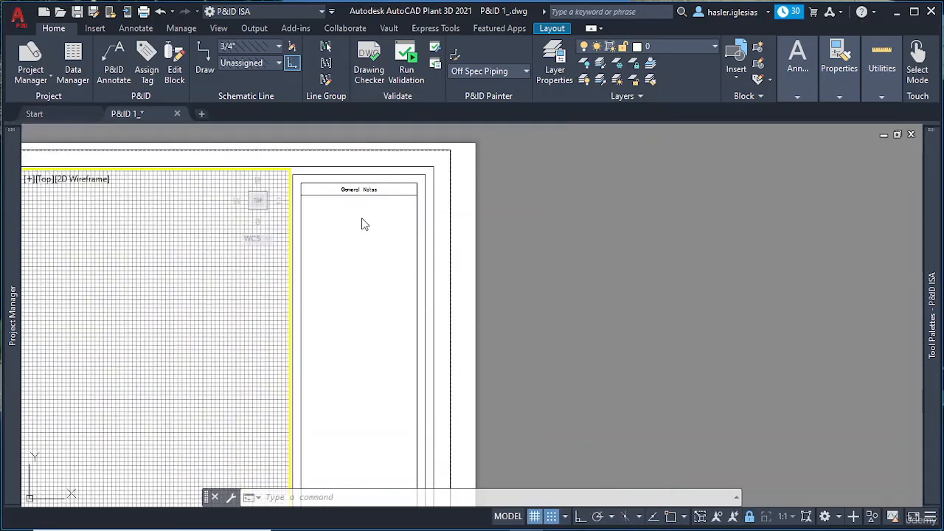
scroll(362, 202, up, 7)
scroll(361, 193, down, 3)
scroll(361, 192, down, 2)
middle_drag(362, 302, 360, 165)
scroll(353, 354, down, 6)
middle_drag(352, 354, 354, 191)
scroll(358, 273, up, 7)
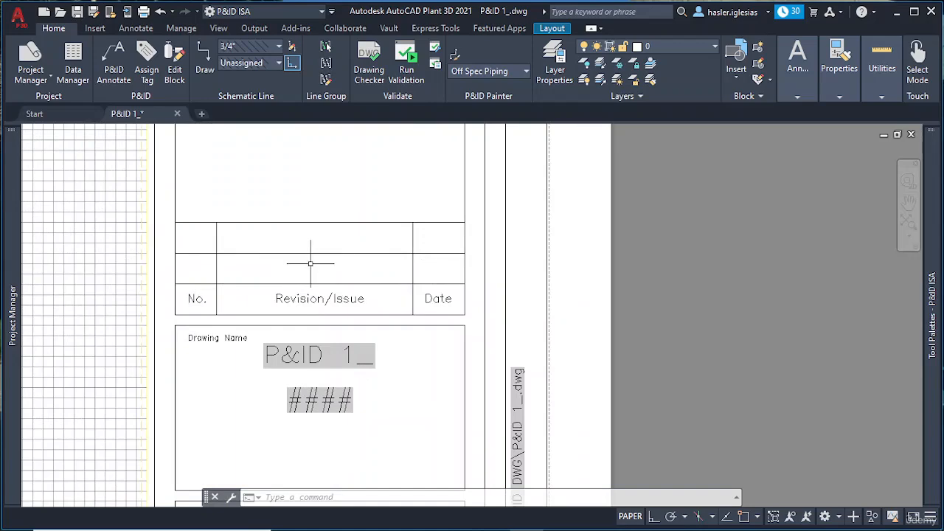
Step: Inspect the title block's drawing name and its placeholder field, the project name and address, area, drawing number and author fields
middle_drag(261, 354, 341, 236)
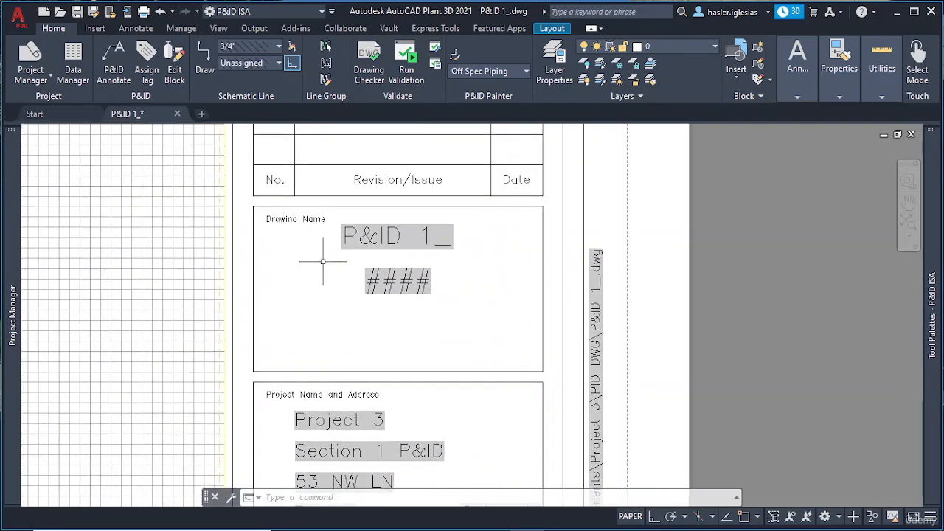
scroll(368, 247, up, 6)
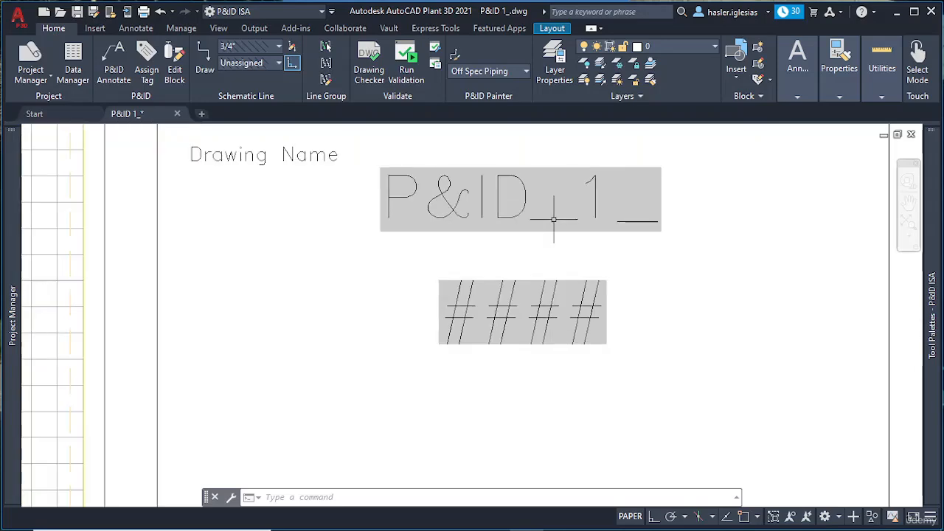
scroll(561, 200, down, 2)
click(494, 316)
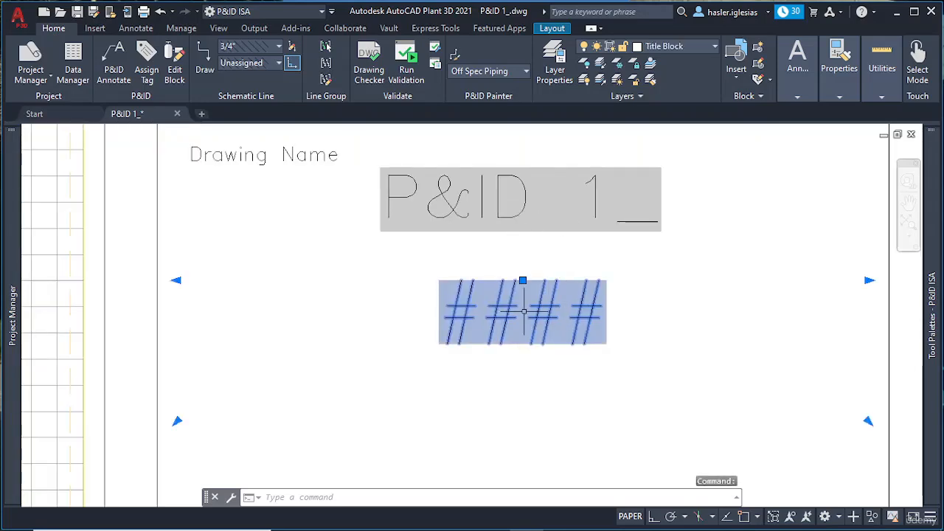
scroll(467, 314, down, 3)
middle_drag(448, 349, 373, 221)
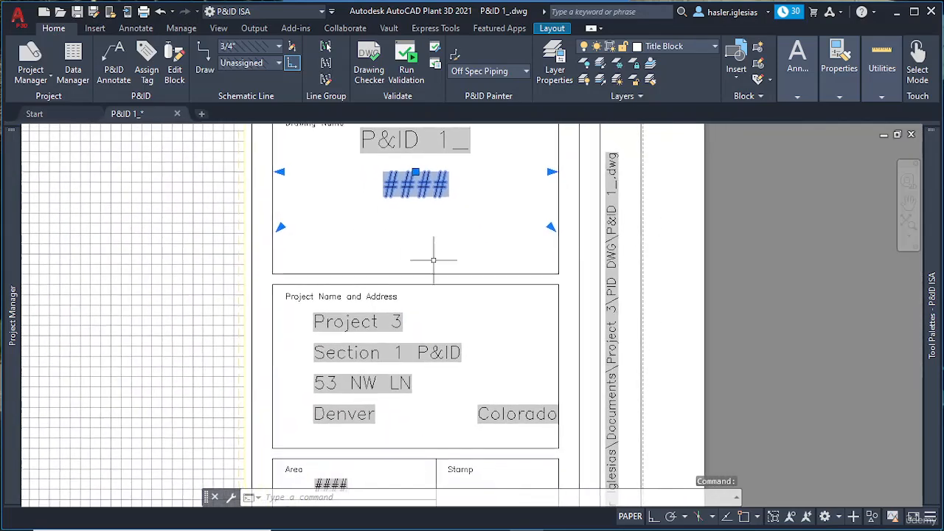
middle_drag(474, 328, 469, 183)
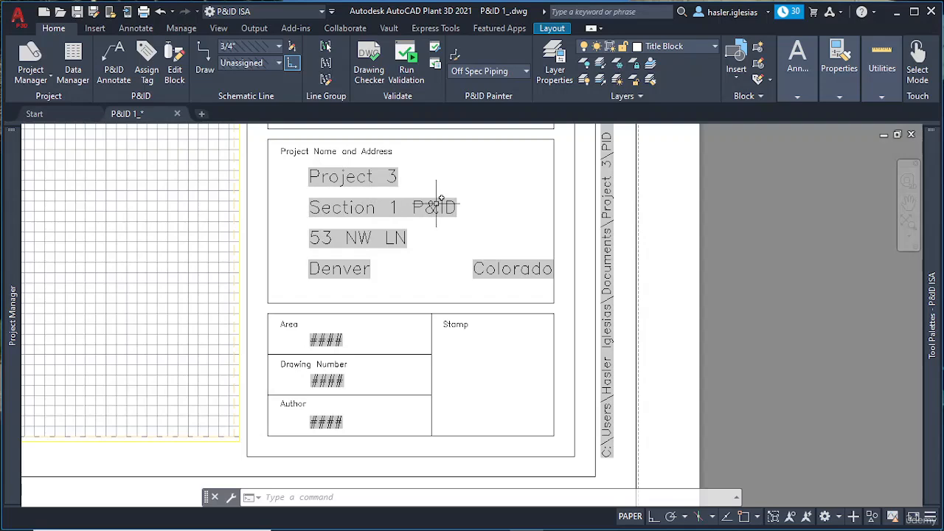
mouse_move(440, 199)
scroll(330, 251, down, 7)
middle_drag(228, 210, 418, 296)
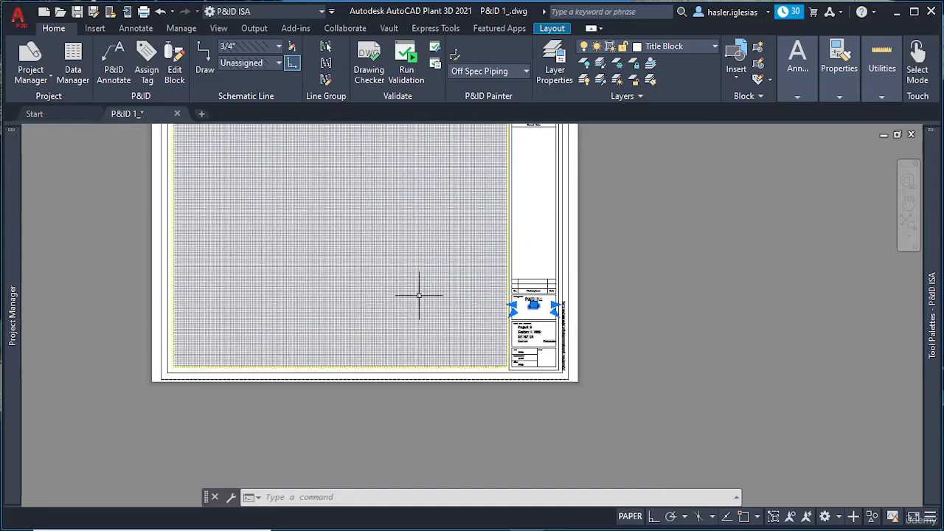
Step: Clear the selection of the placeholder field in the title block
click(388, 283)
click(365, 253)
key(Escape)
key(Escape)
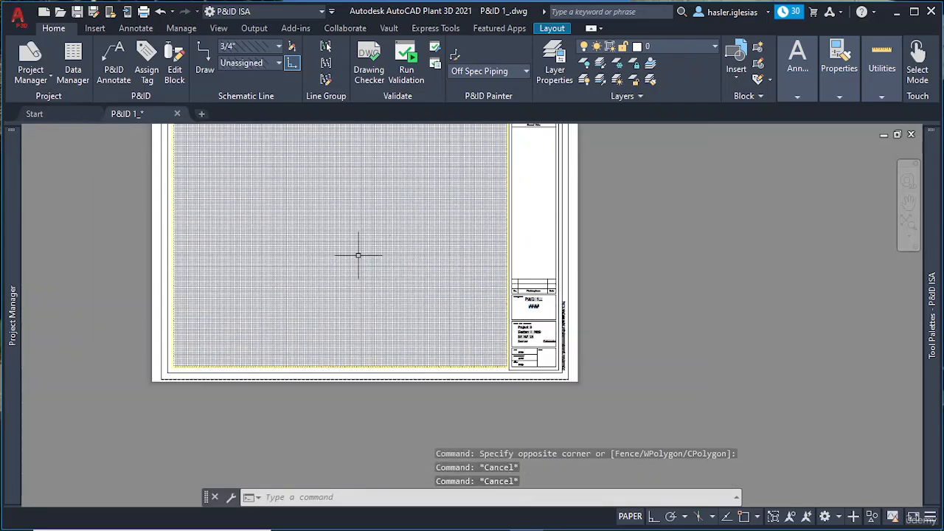
Step: Draw an open chain of five connected line segments across the sheet's drawing area and save the drawing
scroll(362, 278, down, 2)
scroll(329, 275, up, 4)
text(lie)
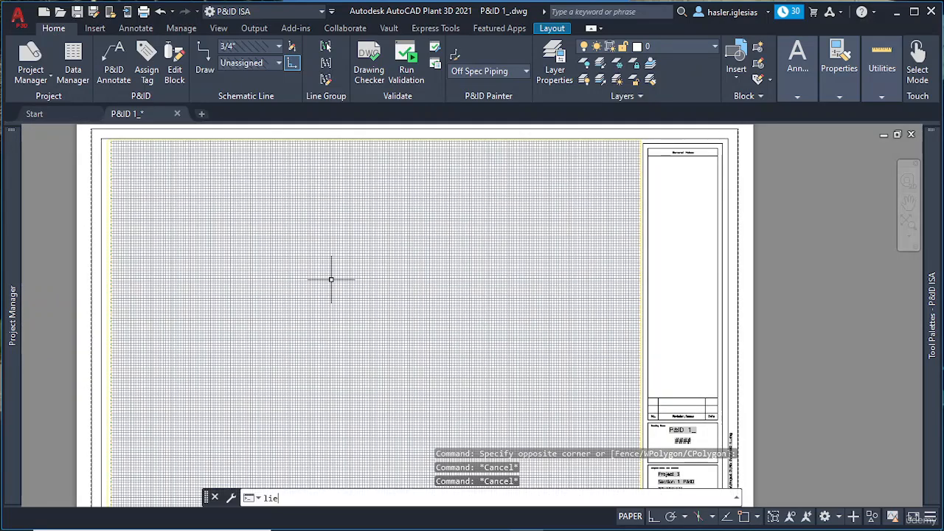
key(BackSpace)
text(ne)
key(Return)
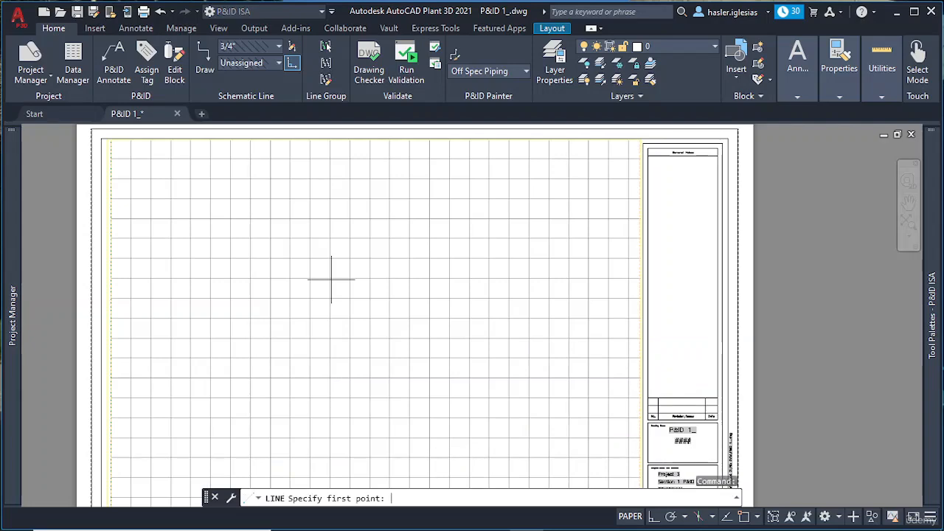
click(148, 326)
click(545, 235)
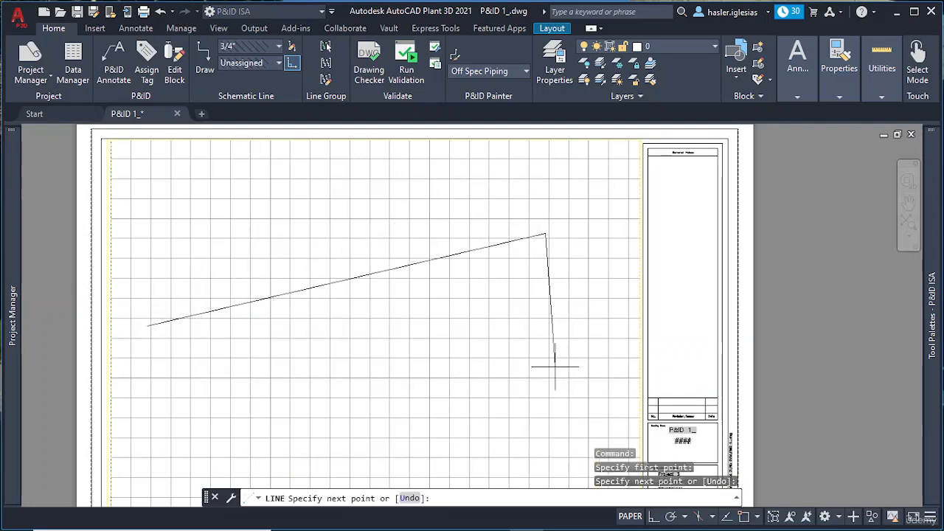
click(559, 378)
middle_drag(499, 338, 450, 234)
click(347, 352)
click(236, 301)
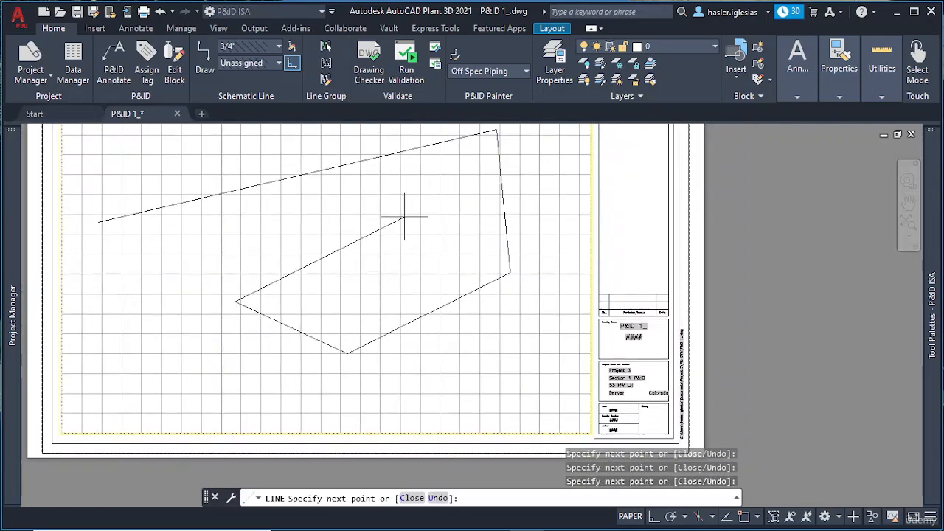
click(404, 217)
key(Escape)
scroll(478, 244, down, 2)
scroll(460, 276, down, 1)
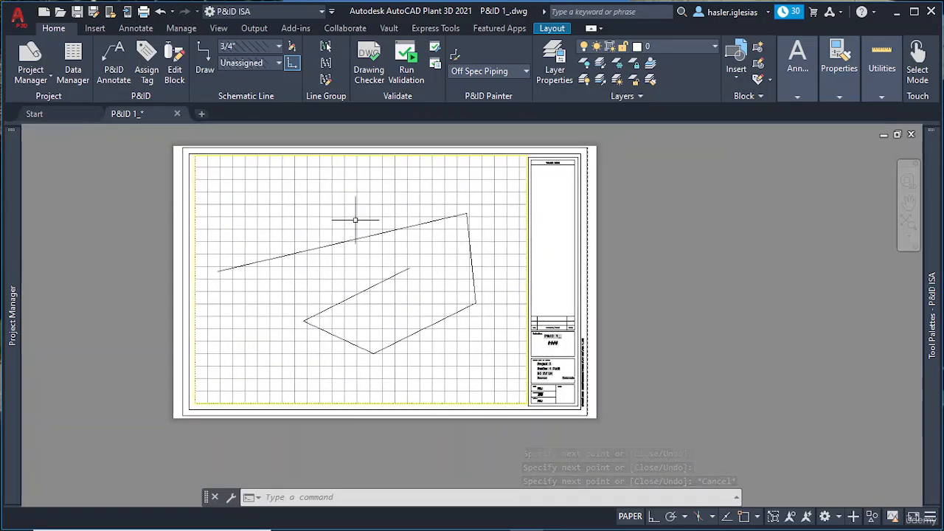
key(ctrl+s)
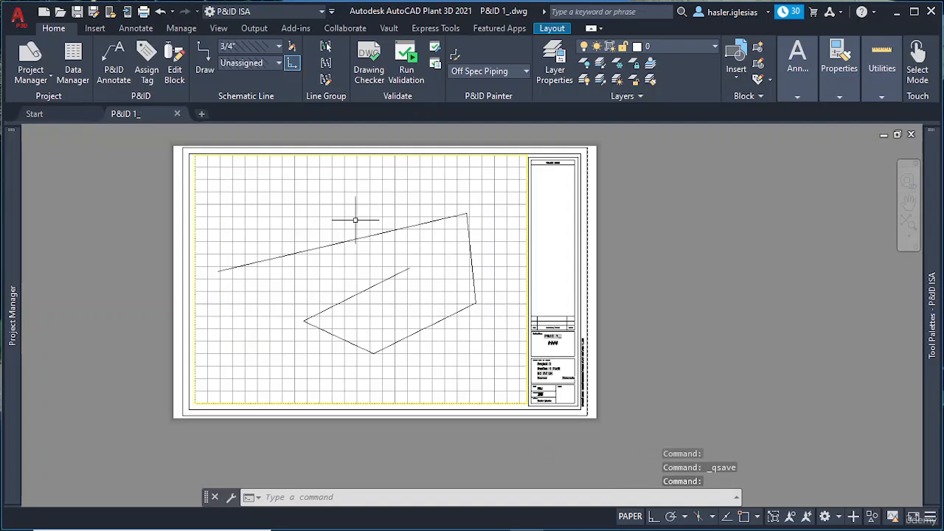
Step: Move the long upper line by its midpoint up and to the left, away from the chain, and save the drawing
click(332, 240)
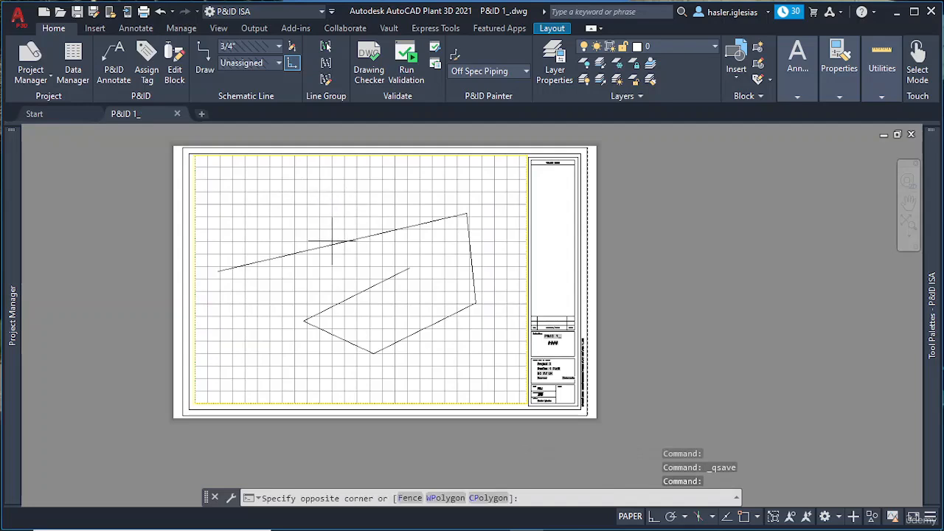
click(327, 238)
click(341, 242)
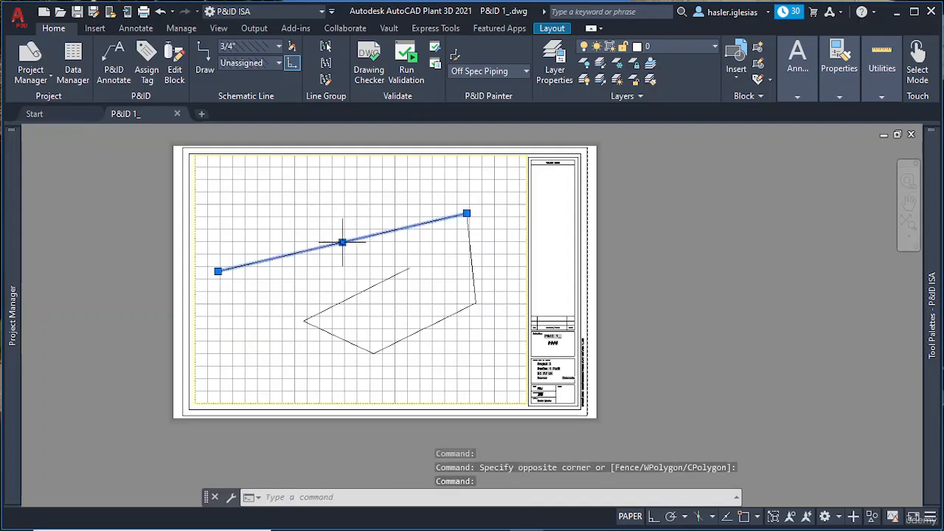
click(341, 242)
click(322, 211)
key(Escape)
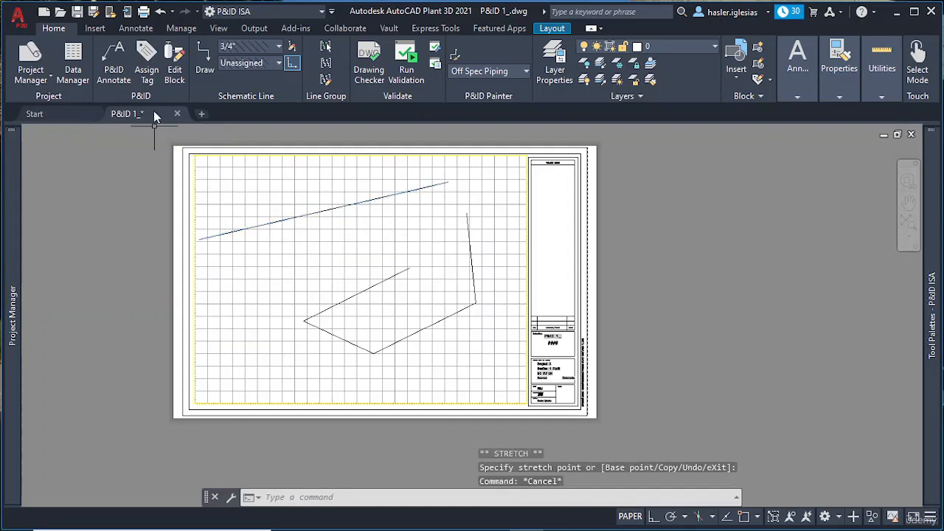
mouse_move(143, 118)
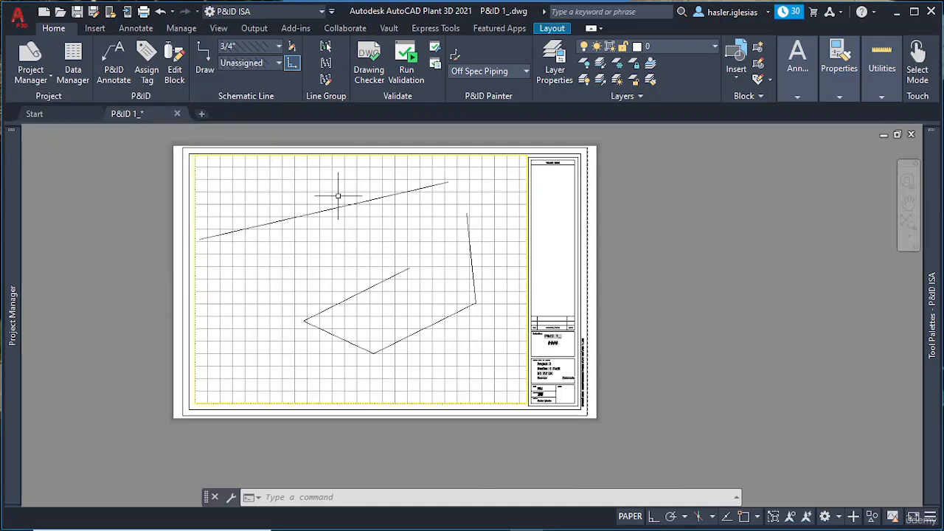
key(ctrl+s)
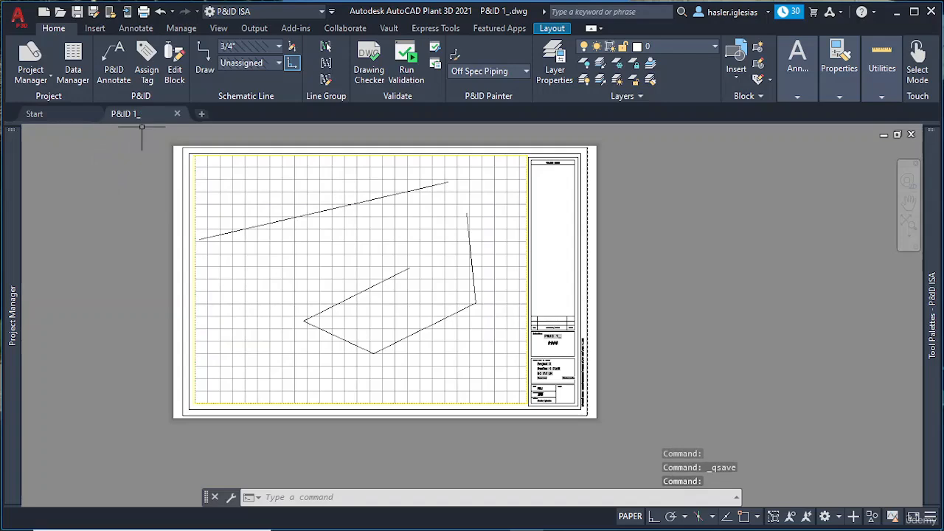
Step: Exit the program to bring up Work History, and review the statuses defined for Project 3 in the Project Status Manager
click(930, 11)
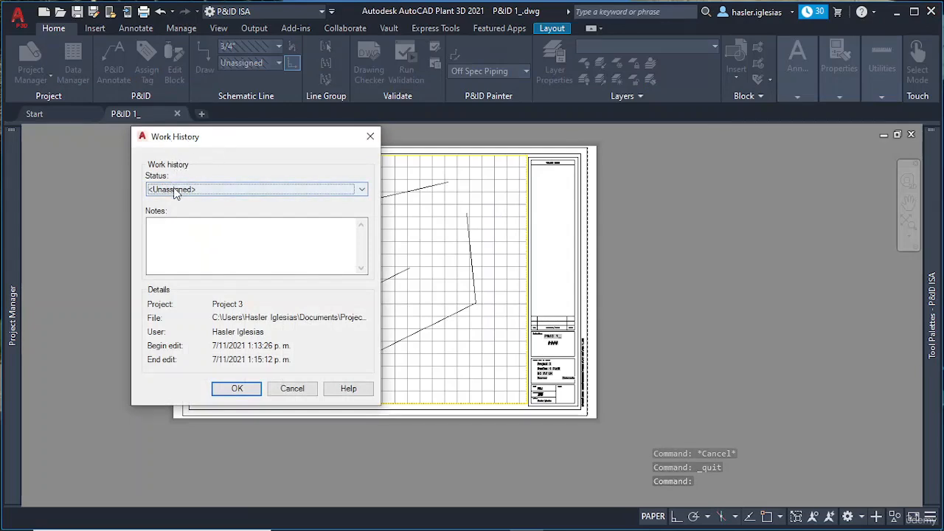
click(220, 189)
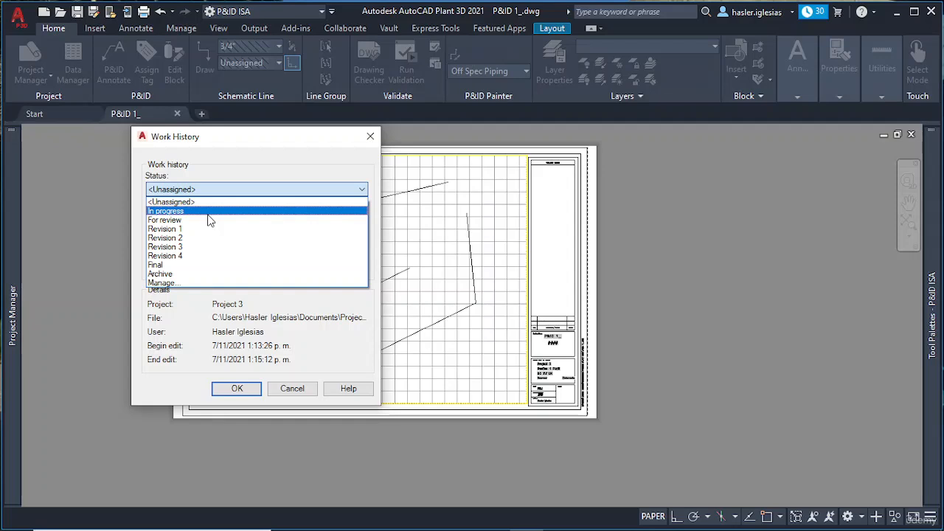
click(194, 284)
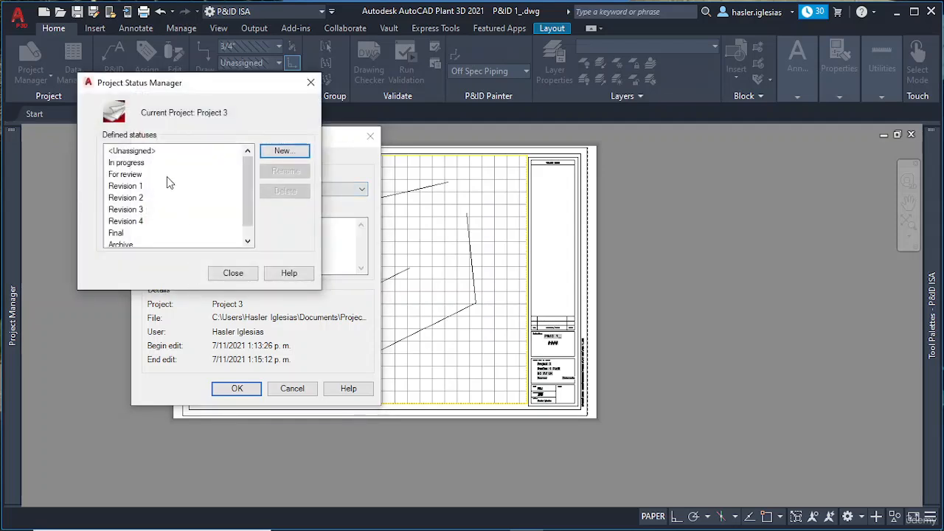
scroll(165, 177, down, 1)
scroll(167, 177, up, 1)
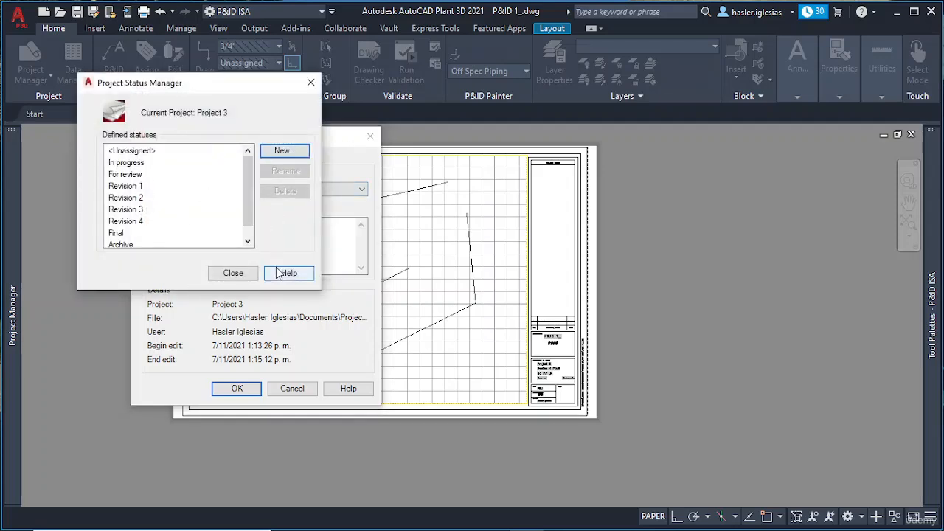
click(234, 273)
Step: Set the work history status to In progress, add the note "Just created the drawing." and confirm the entry
click(236, 191)
click(231, 214)
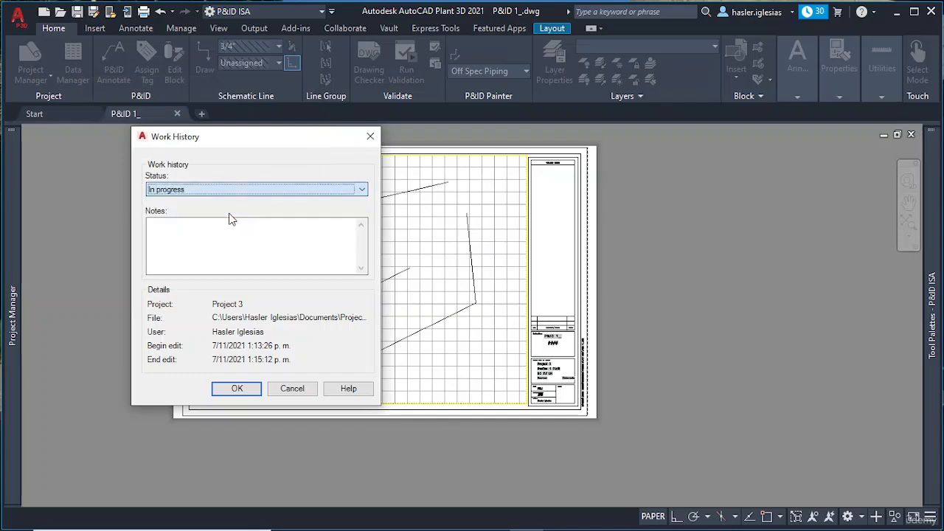
click(237, 255)
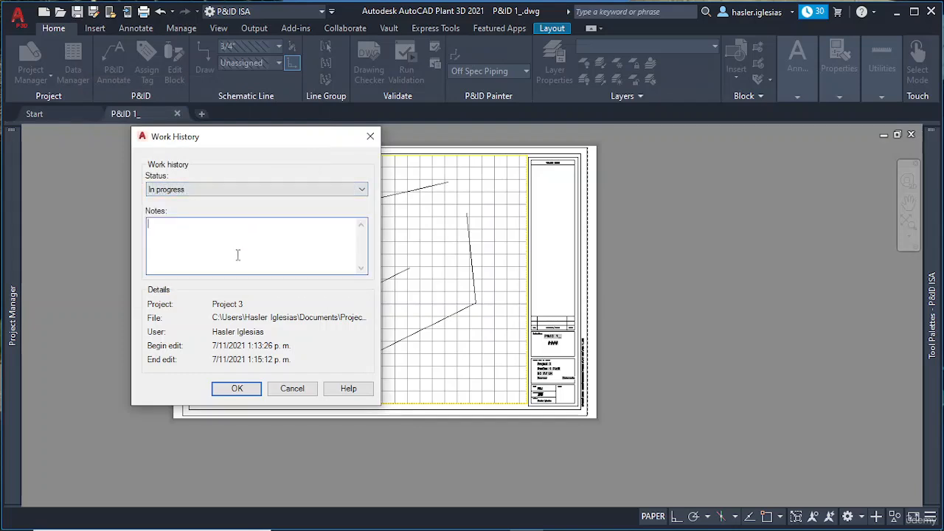
text(Just created the drawing.)
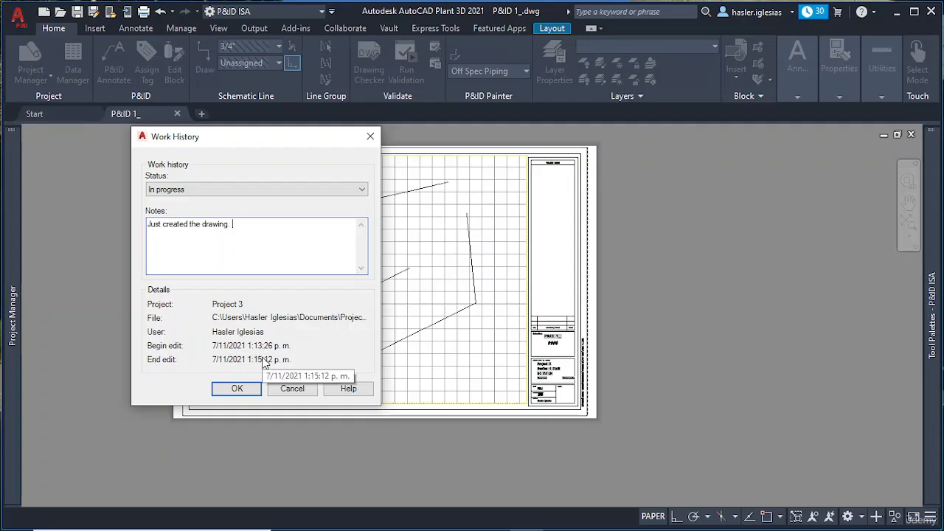
click(244, 393)
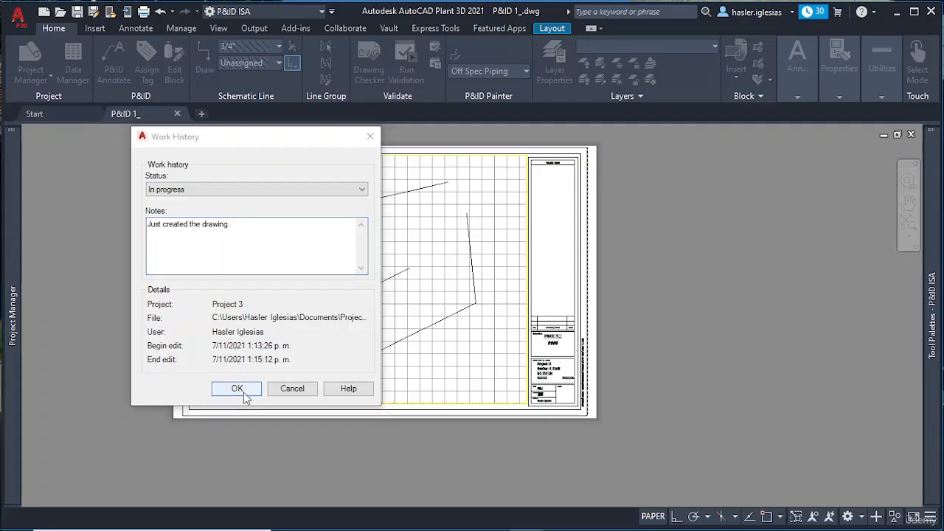